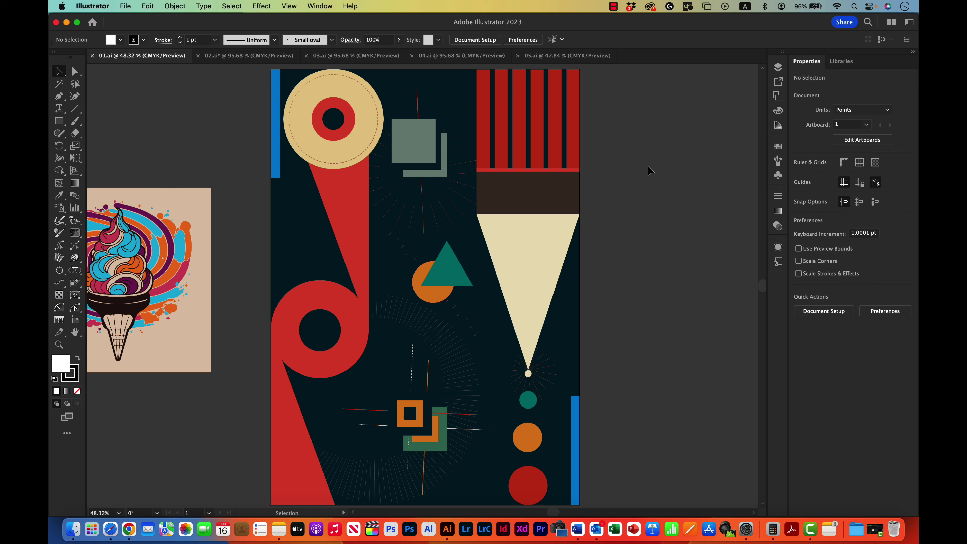
- View Illustrator's About information, then close it
click(92, 5)
click(107, 17)
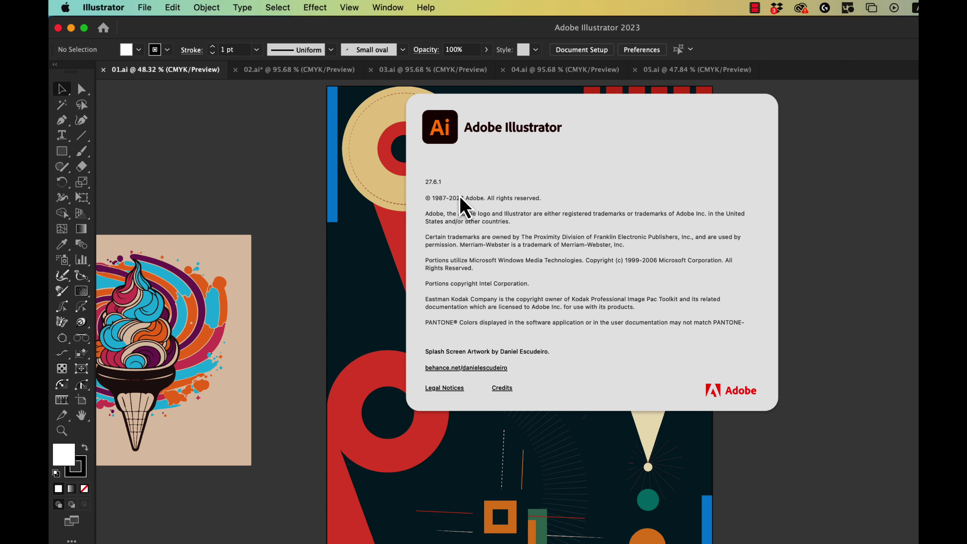
click(463, 206)
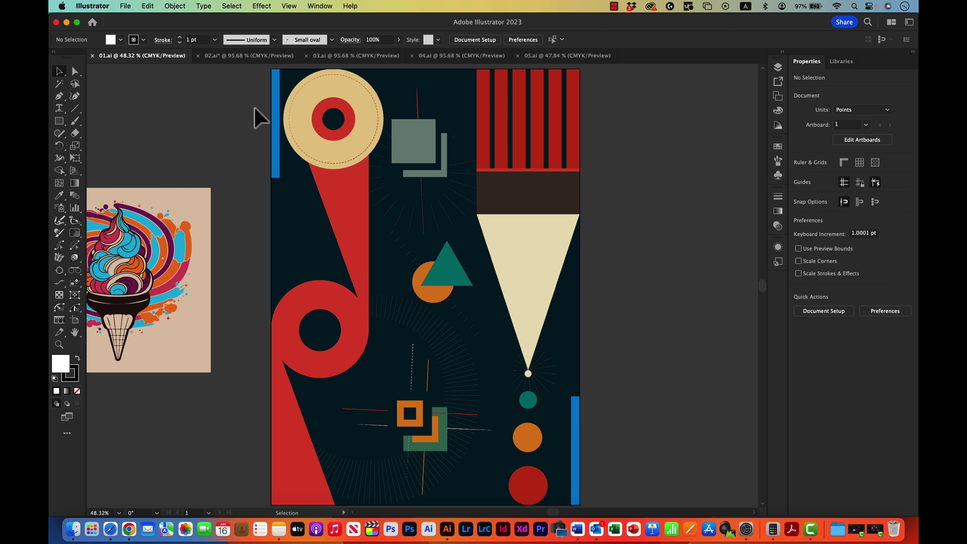
- Enter the poster group and select its red ring group, red stripes and cream cone in turn
click(367, 149)
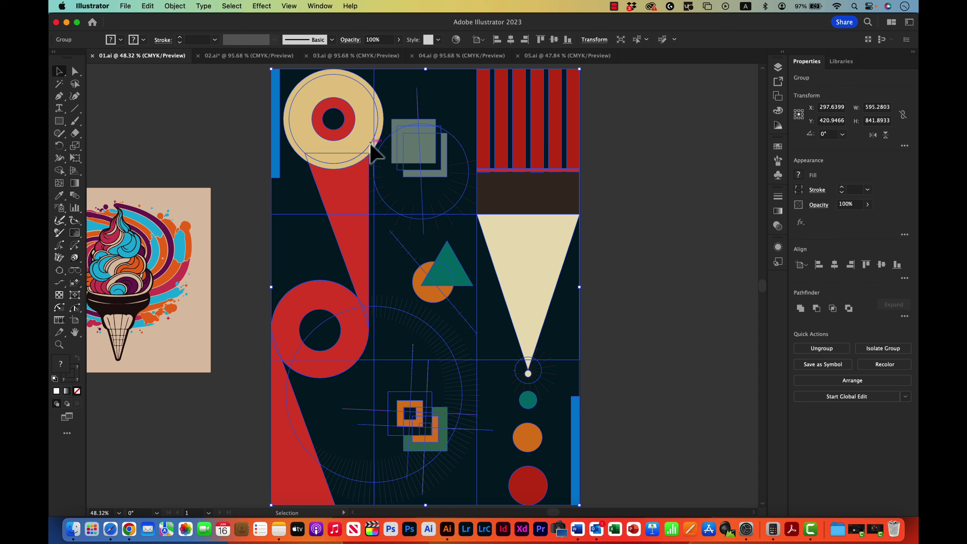
double_click(371, 145)
click(368, 156)
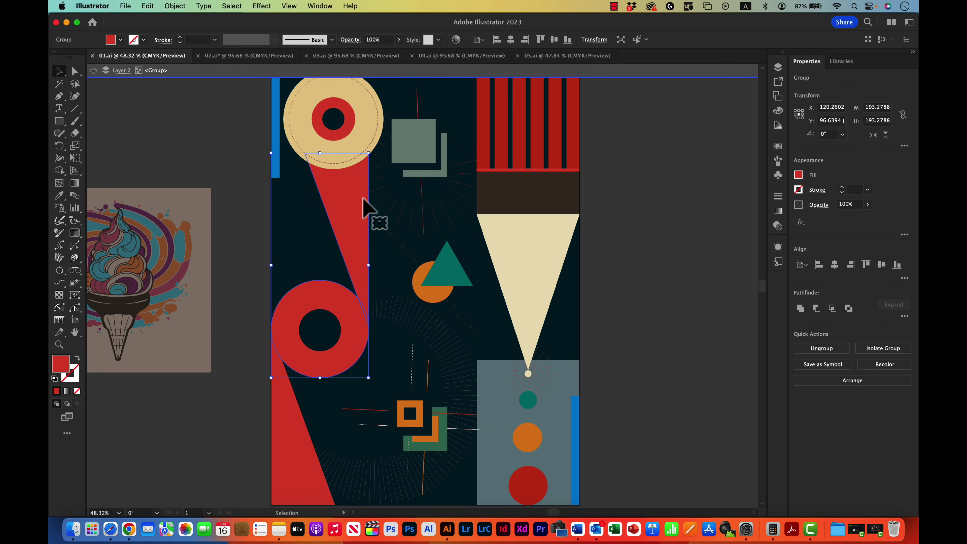
click(421, 196)
click(520, 147)
click(558, 244)
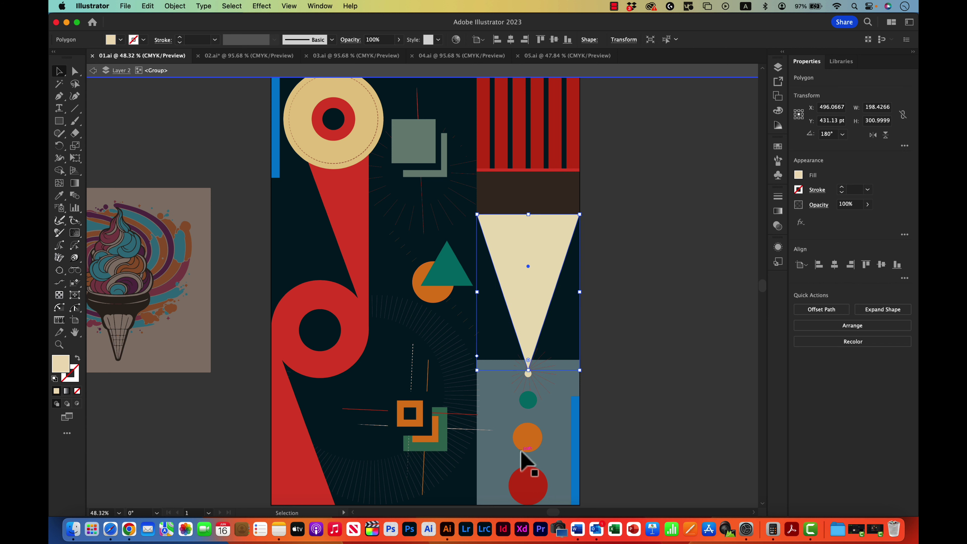
- Select the circles, red ring, faint ellipse and teal triangle groups, then exit group editing and deselect
click(525, 436)
click(302, 433)
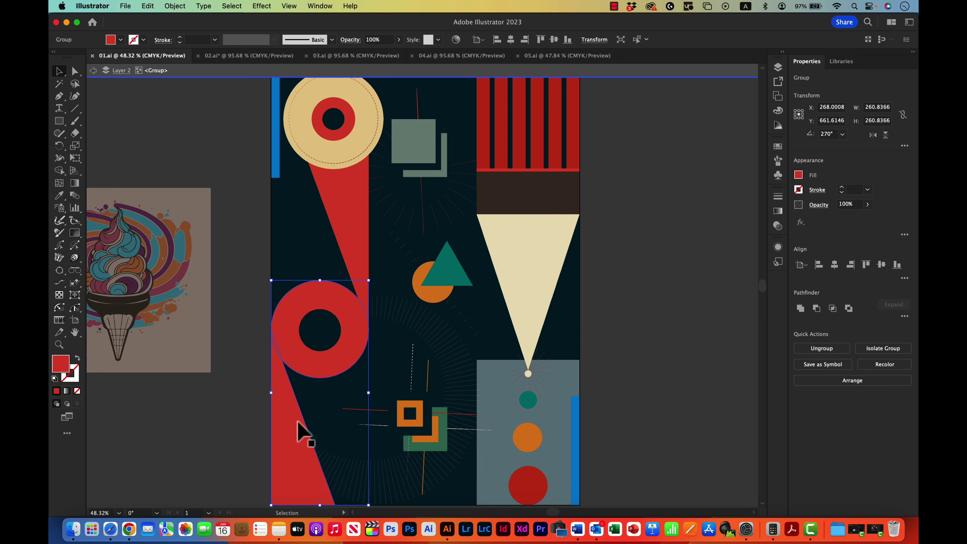
click(413, 311)
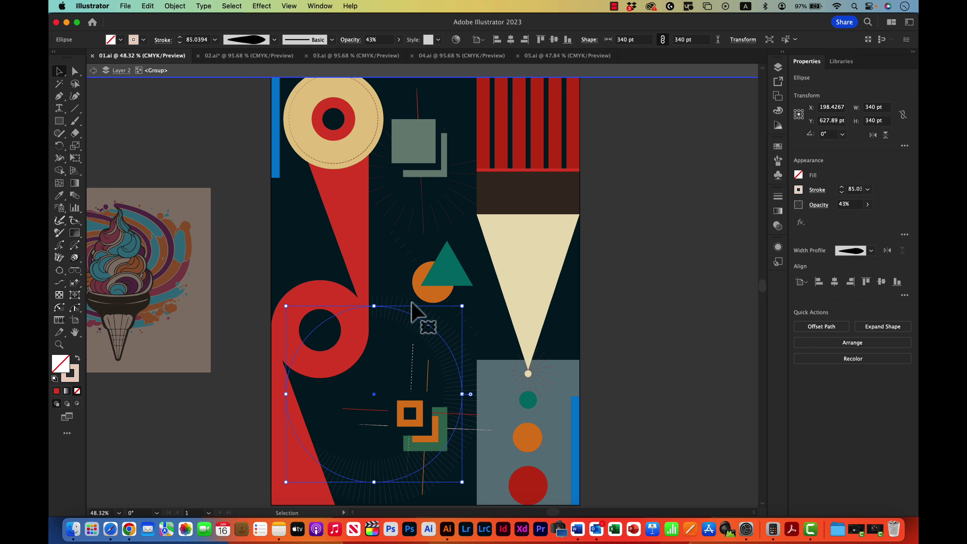
click(429, 290)
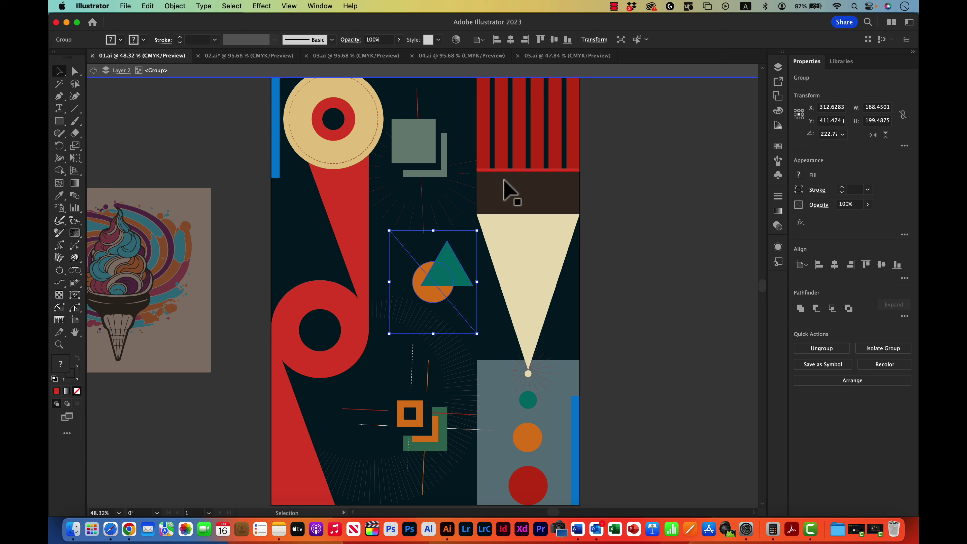
key(Escape)
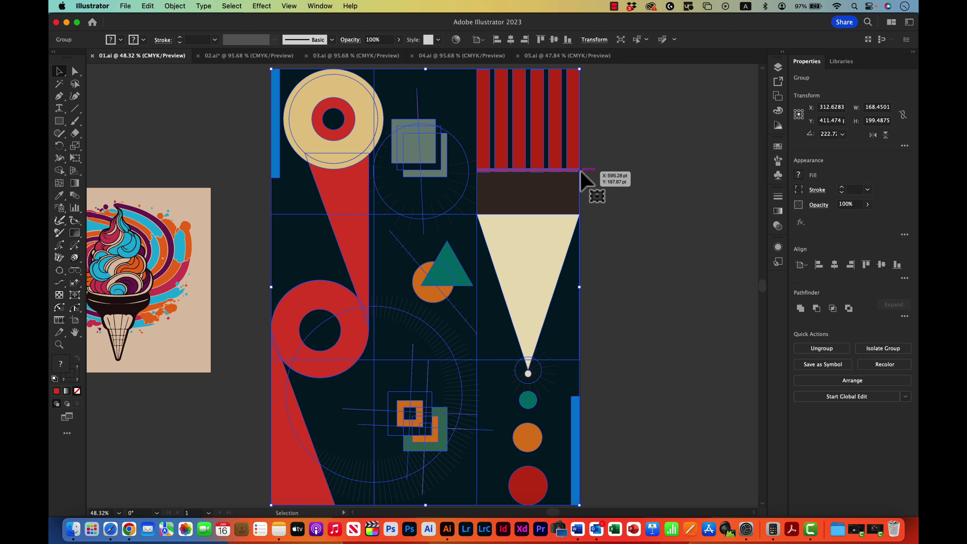
click(606, 178)
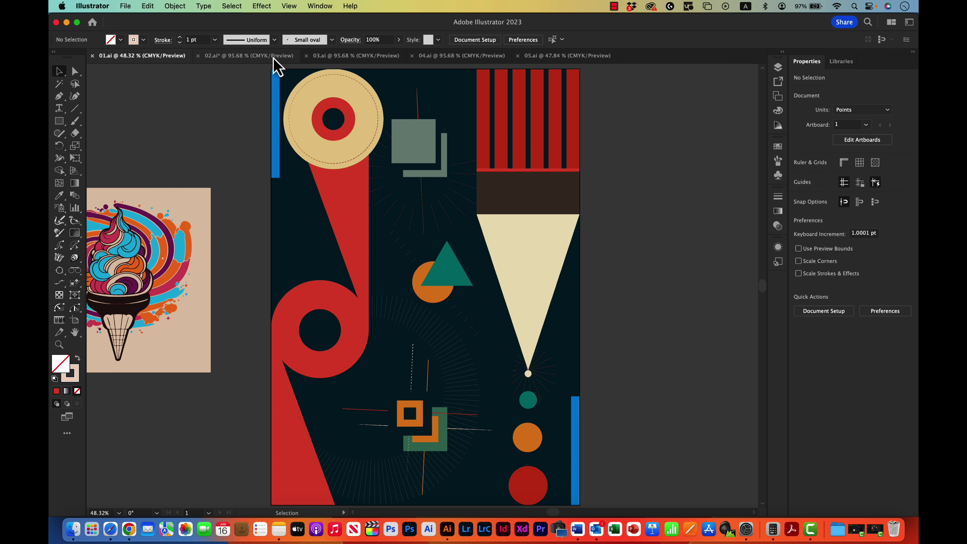
- Open Recolor Artwork for the whole poster and move its panel right of the artboard
click(347, 140)
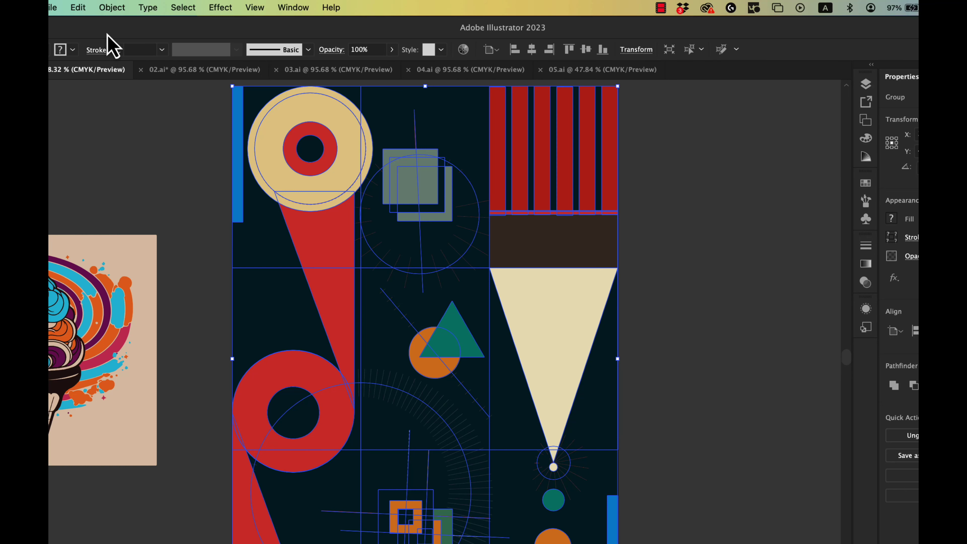
click(112, 8)
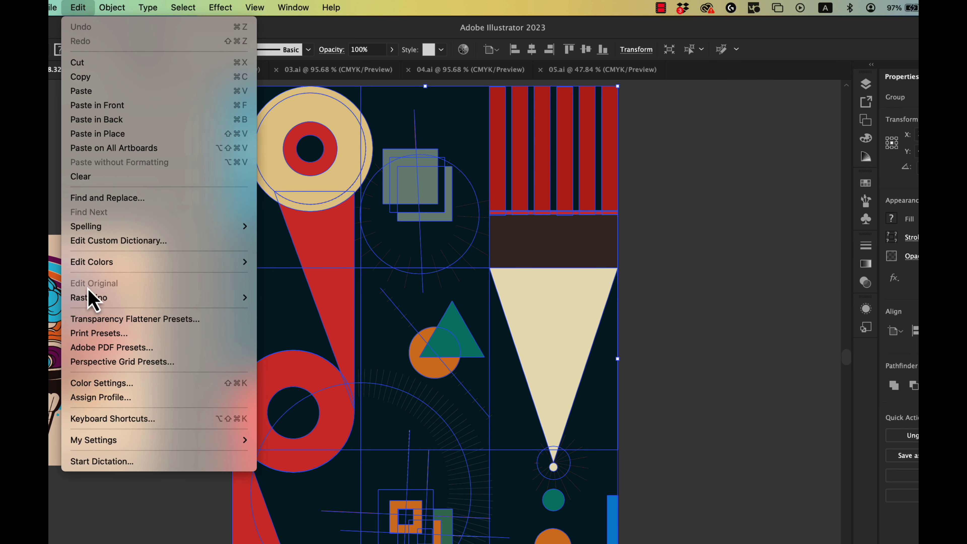
mouse_move(159, 261)
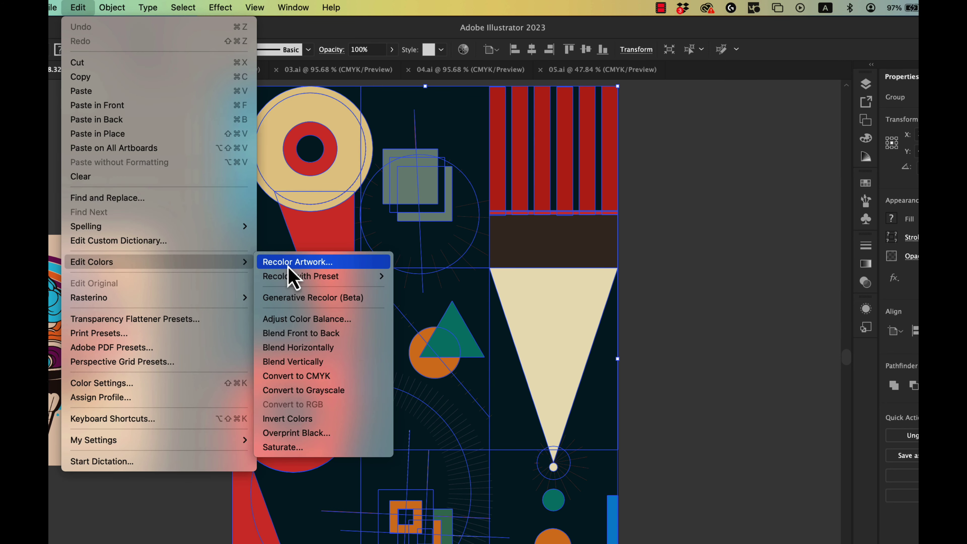
click(305, 263)
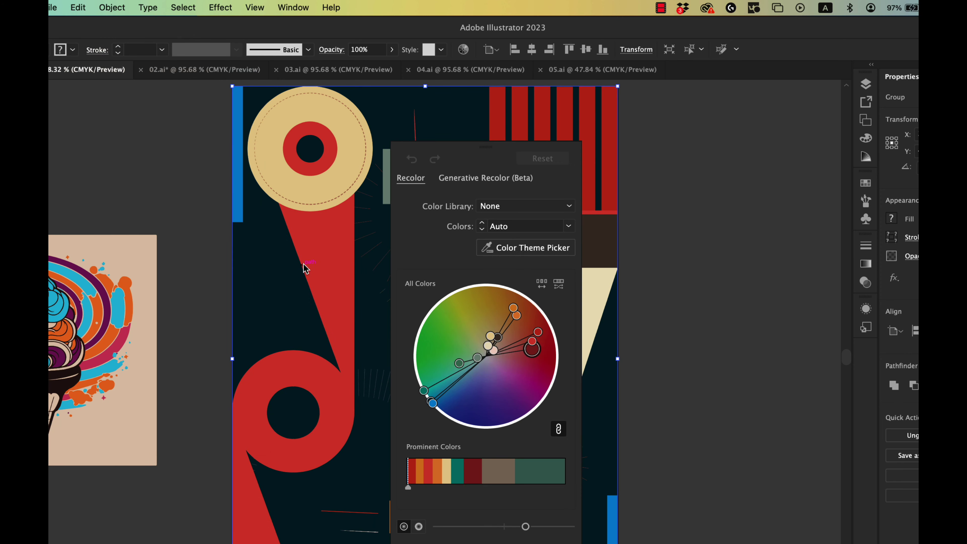
drag(479, 164, 713, 146)
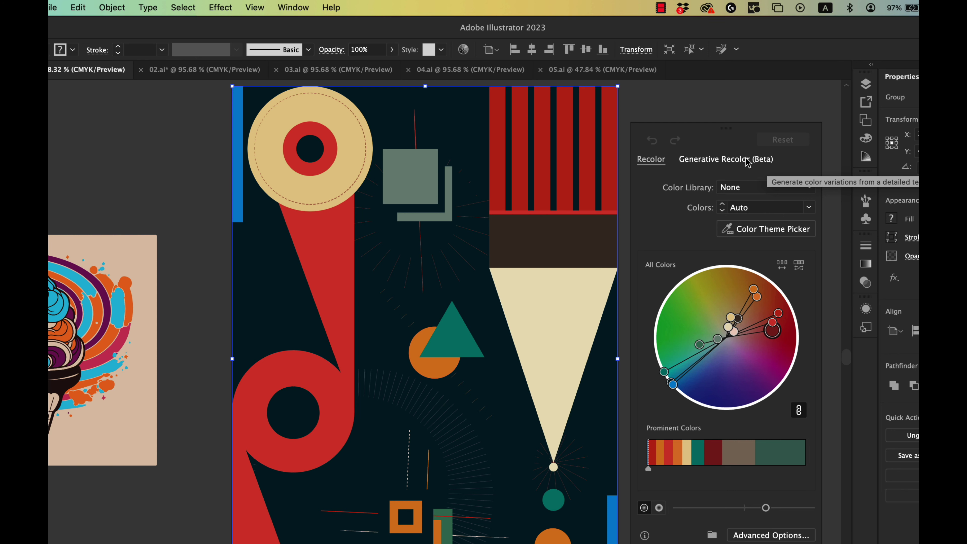
- Switch Recolor to the Generative Recolor (Beta) tab and focus the empty Prompt field
click(743, 159)
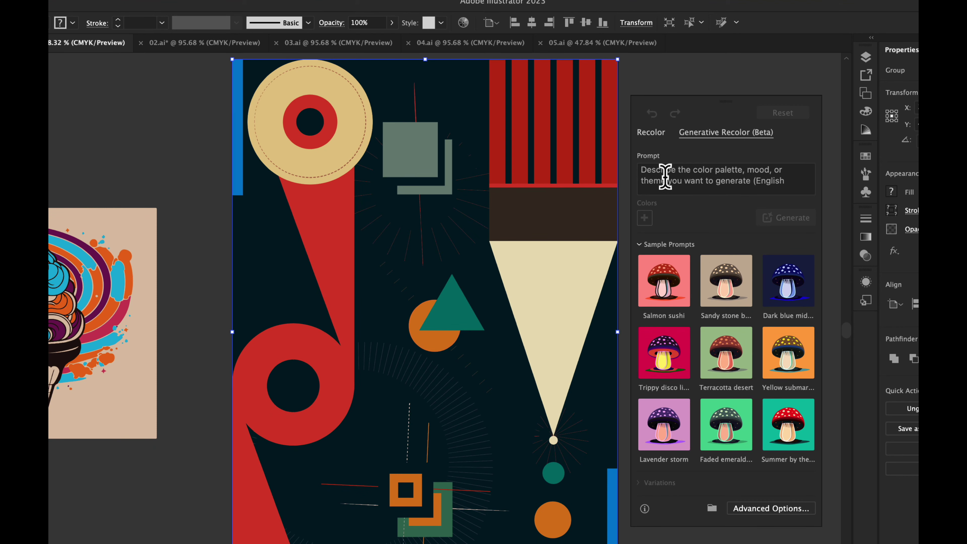
click(655, 173)
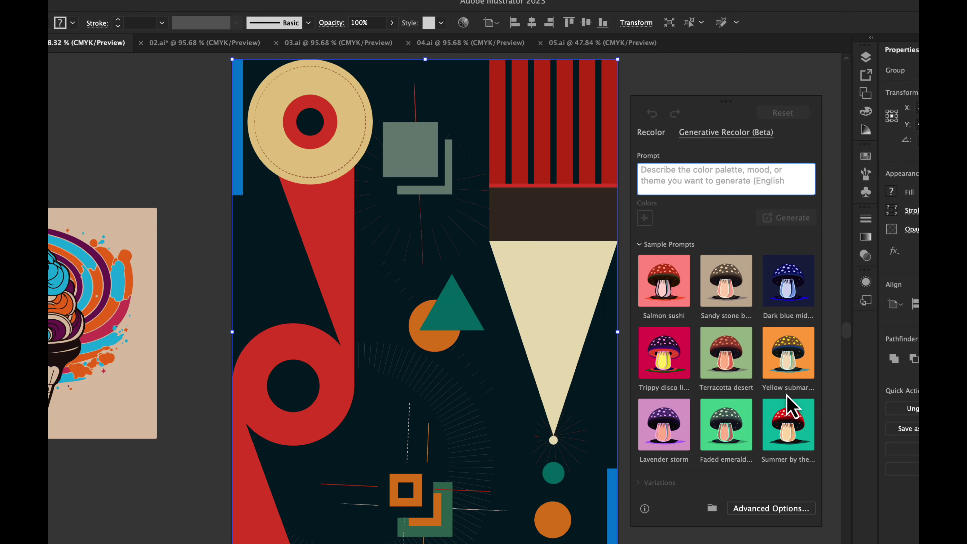
- Generate Yellow submarine and Trippy disco lights variations, previewing the purple and orange ones
click(789, 370)
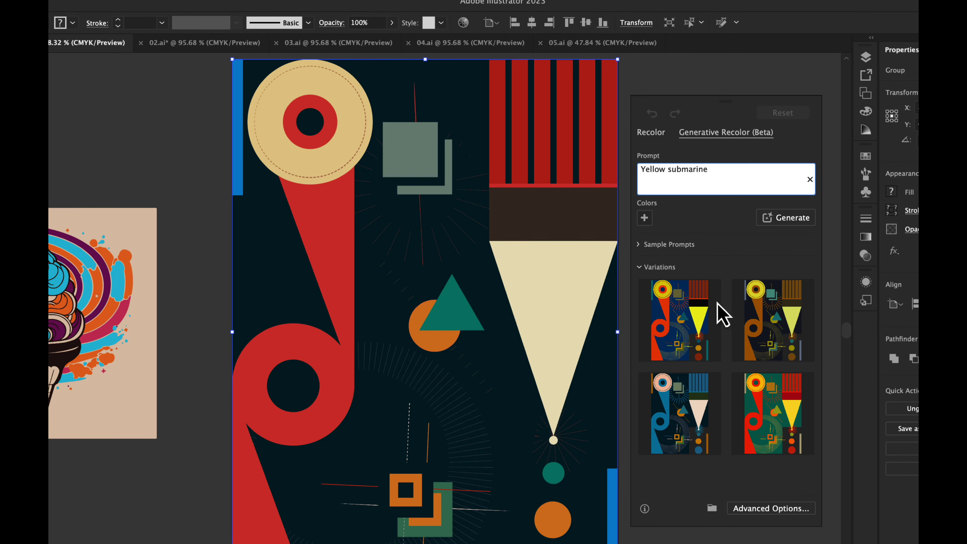
click(670, 246)
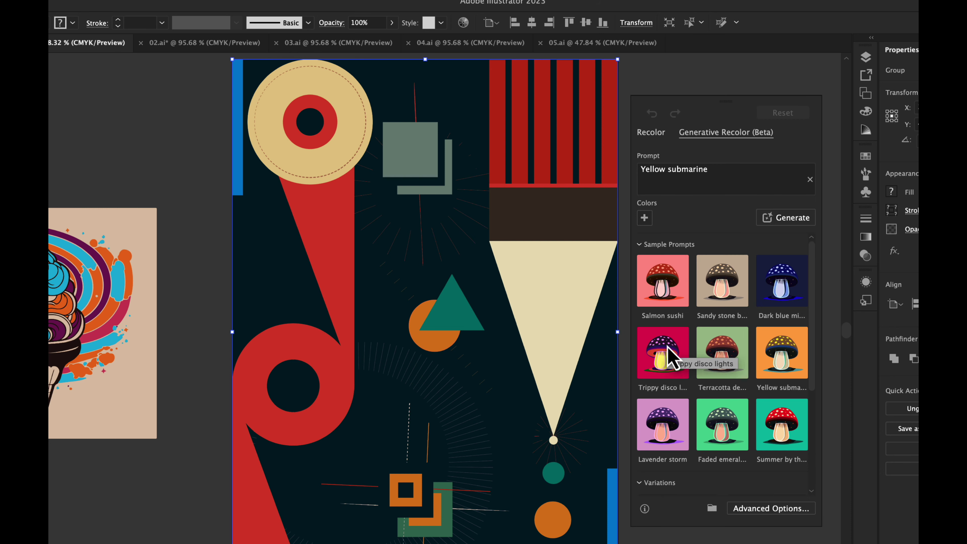
click(667, 356)
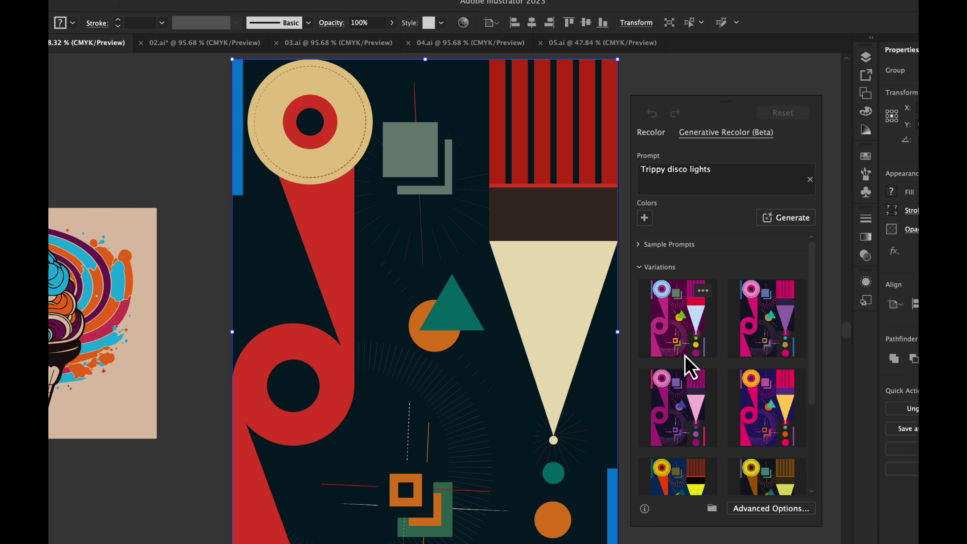
click(768, 413)
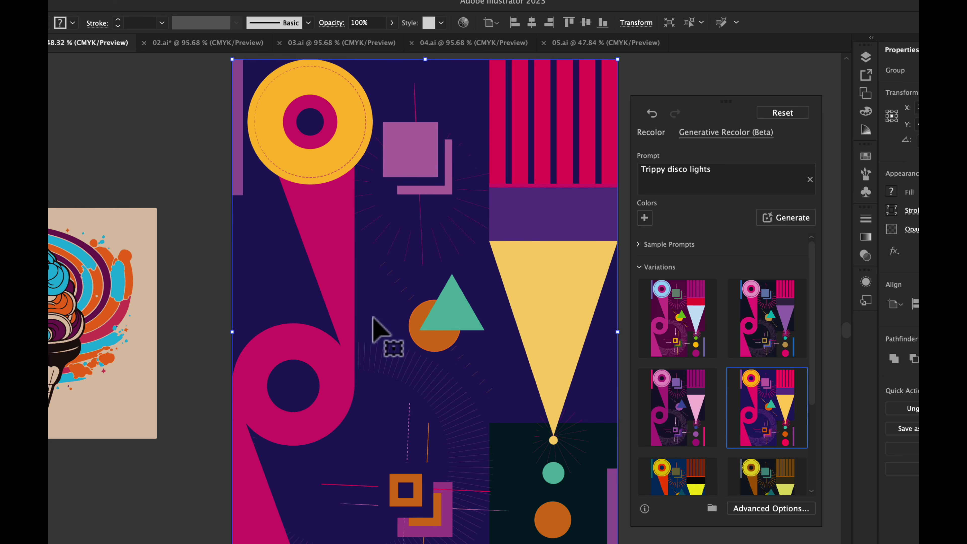
click(667, 484)
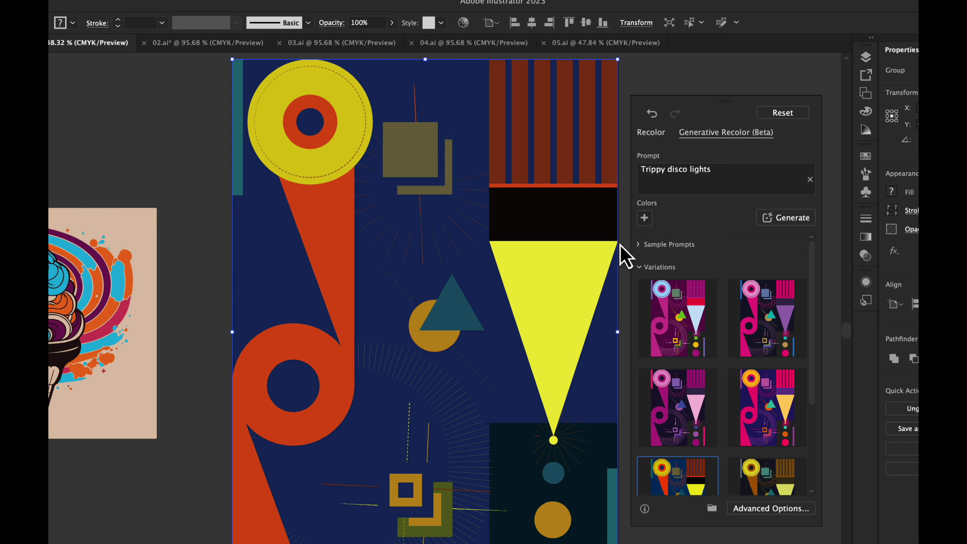
- Browse the sample prompts and generate variations from 'Summer by the sea'
click(655, 245)
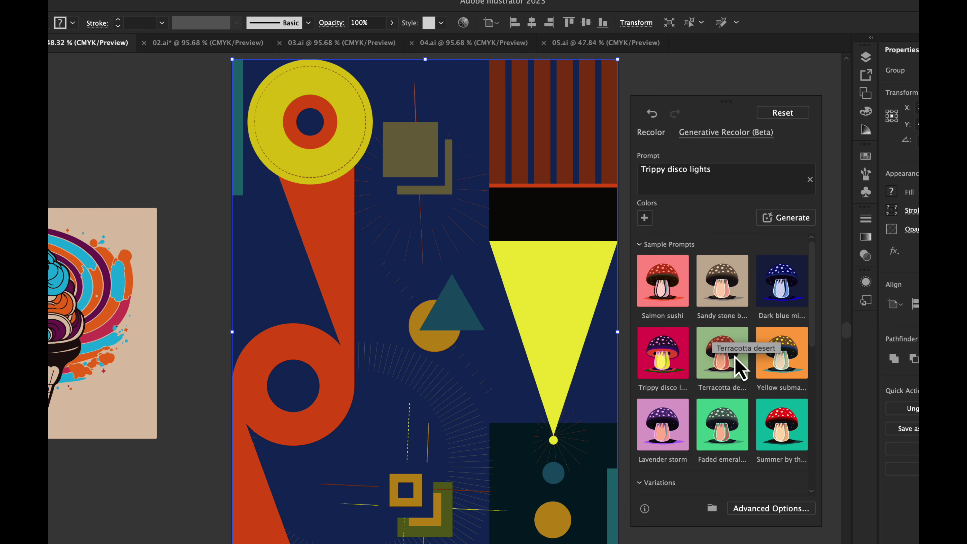
scroll(819, 365, down, 5)
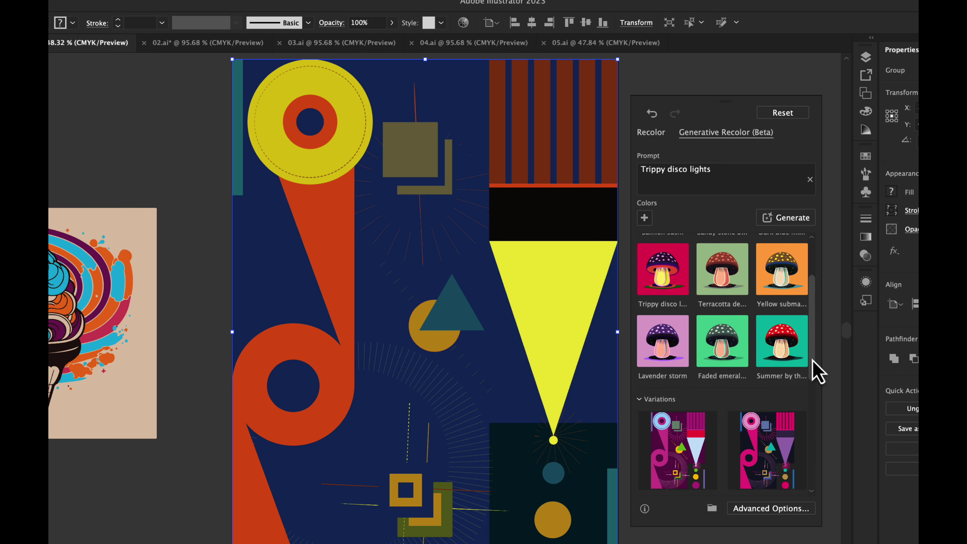
scroll(819, 389, down, 3)
scroll(819, 400, down, 1)
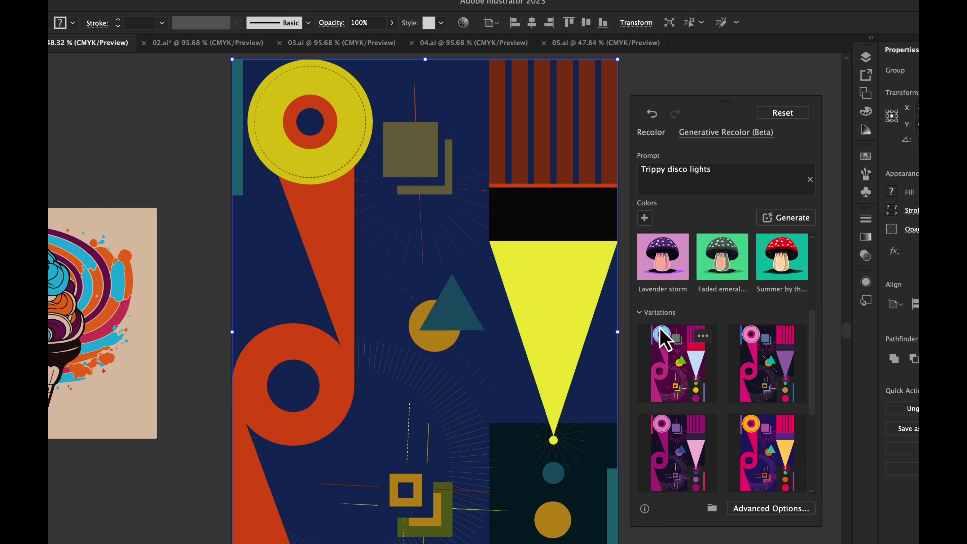
scroll(812, 343, up, 3)
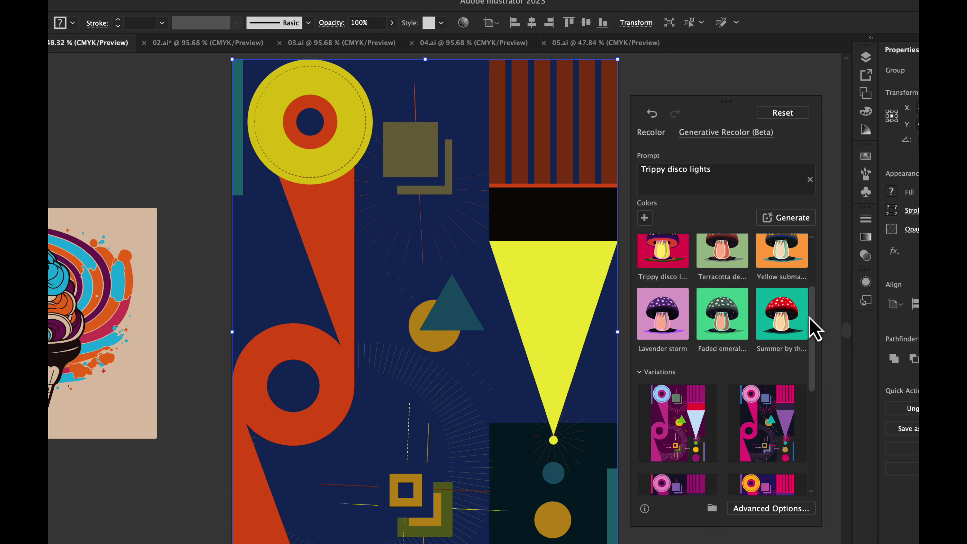
click(781, 331)
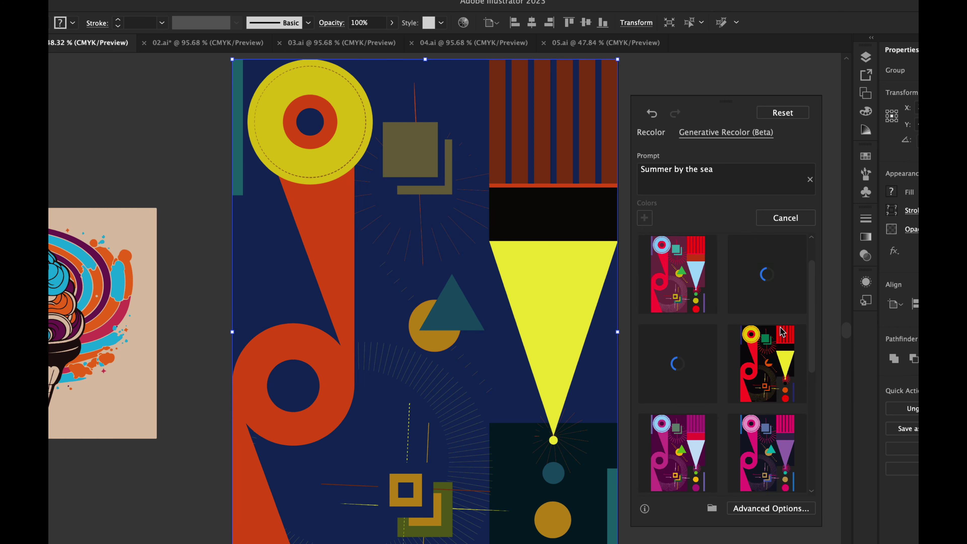
- Preview the pink, brown, red-yellow and teal variations, then reset the poster's original colours
click(676, 290)
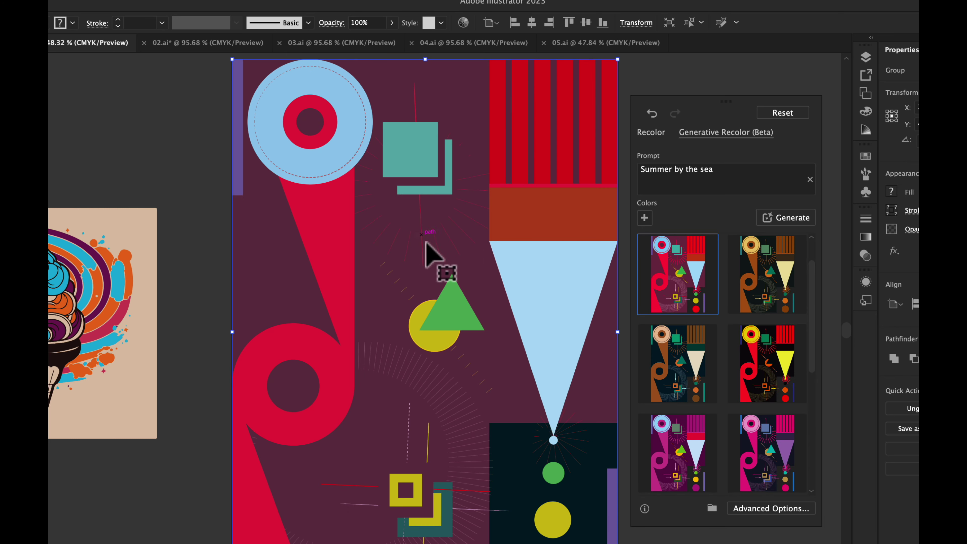
click(777, 289)
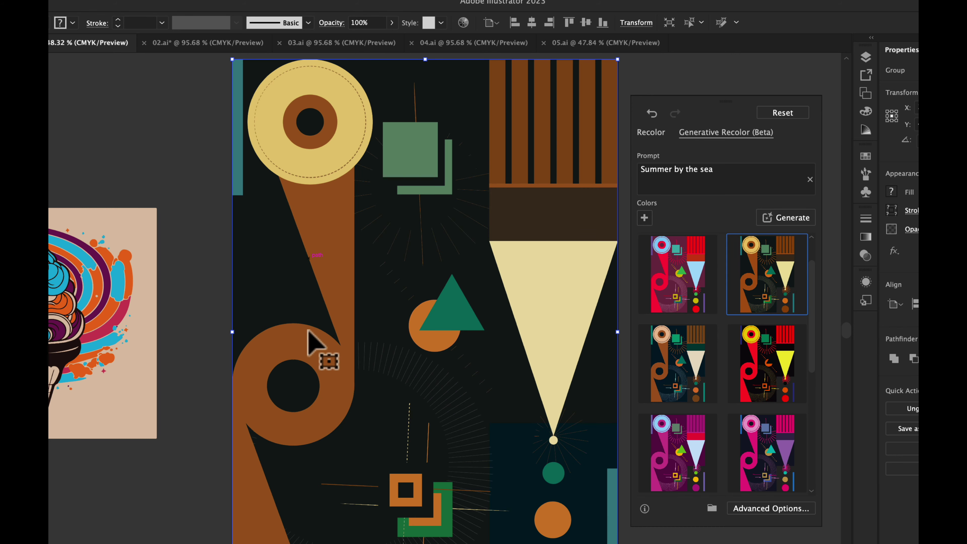
click(773, 377)
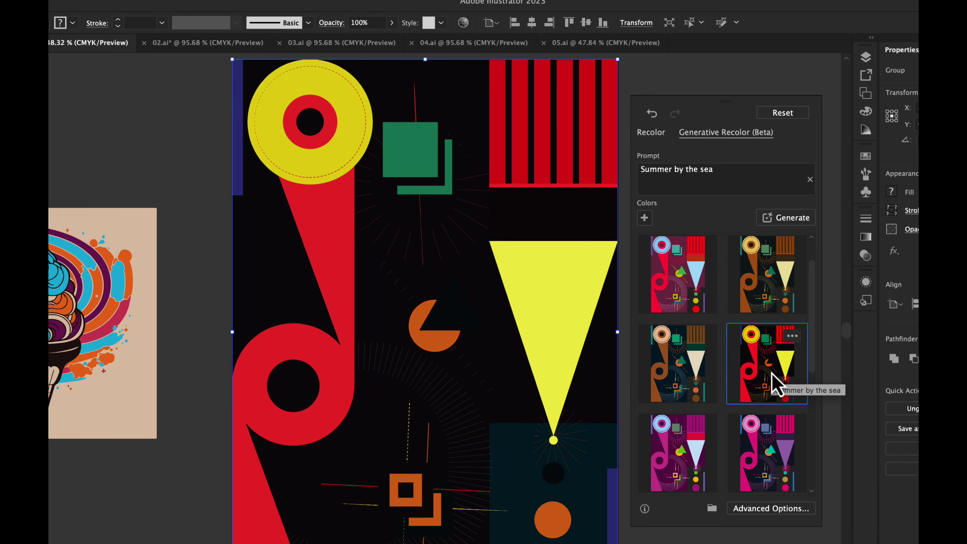
click(680, 373)
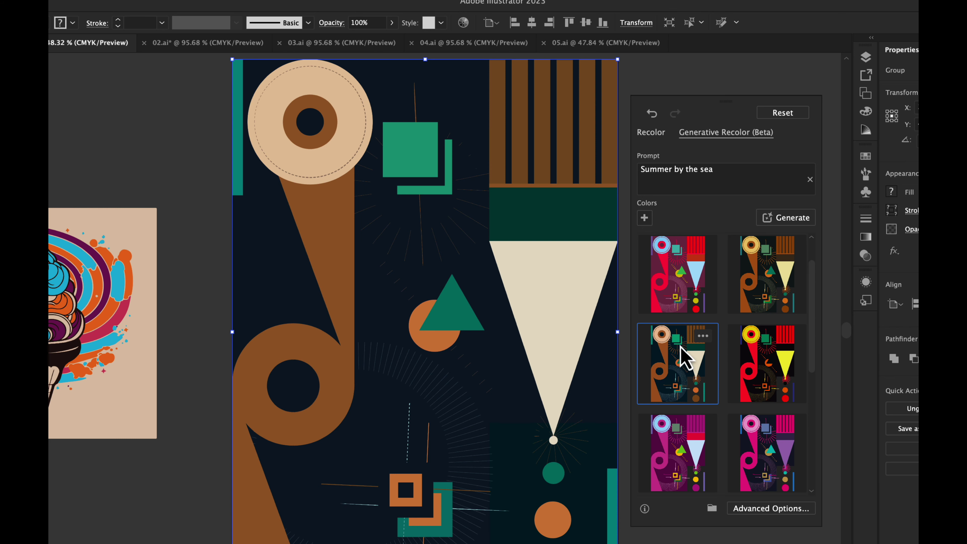
click(761, 372)
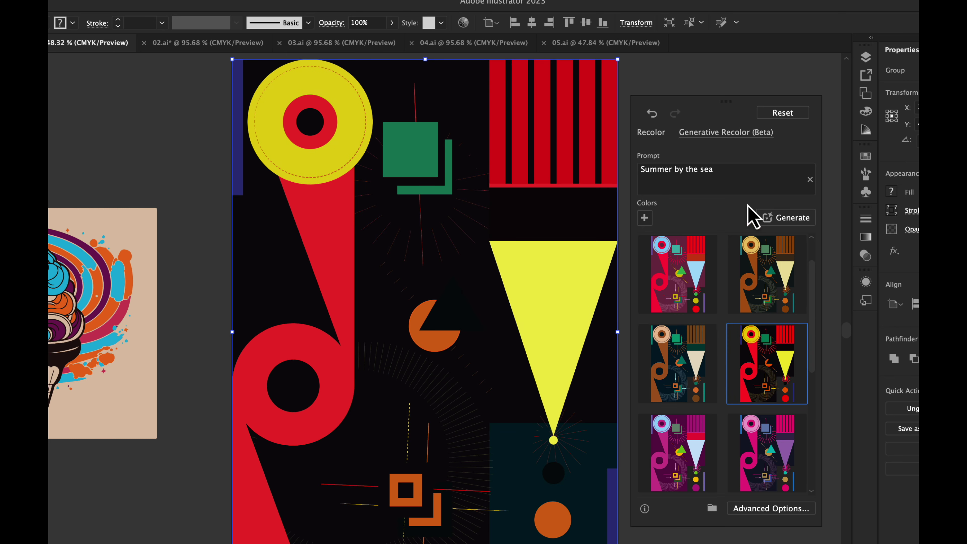
click(789, 116)
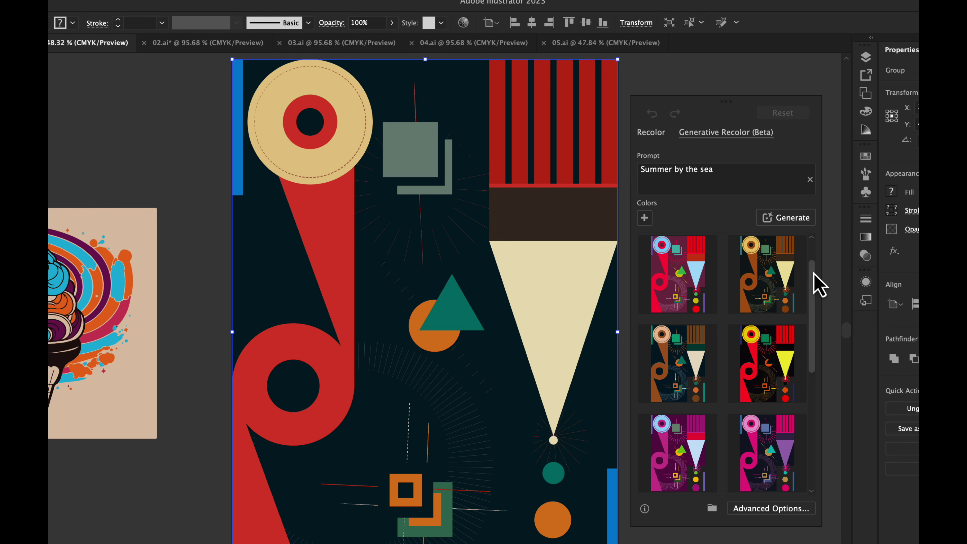
- Try the Colors + popup, then switch to Recolor and back to Generative Recolor
drag(815, 273, 799, 237)
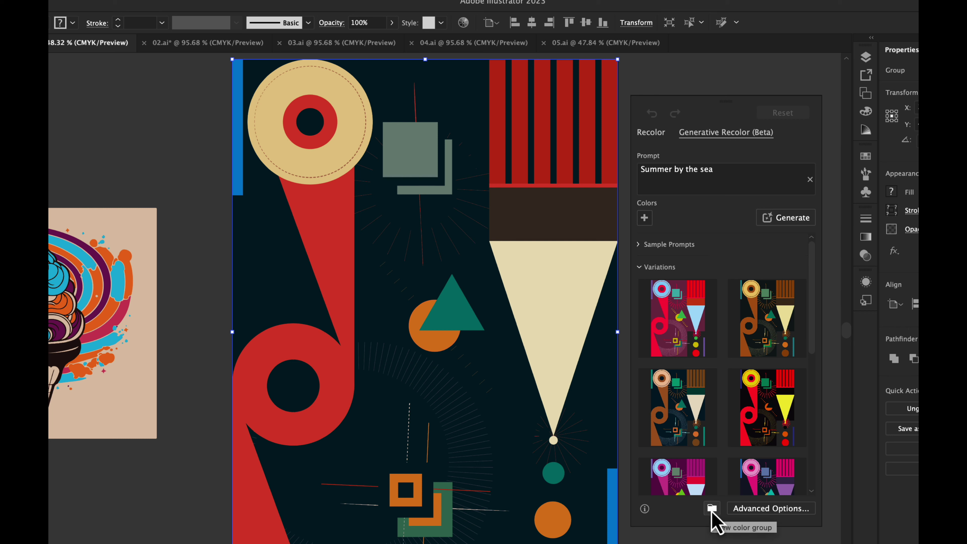
click(645, 218)
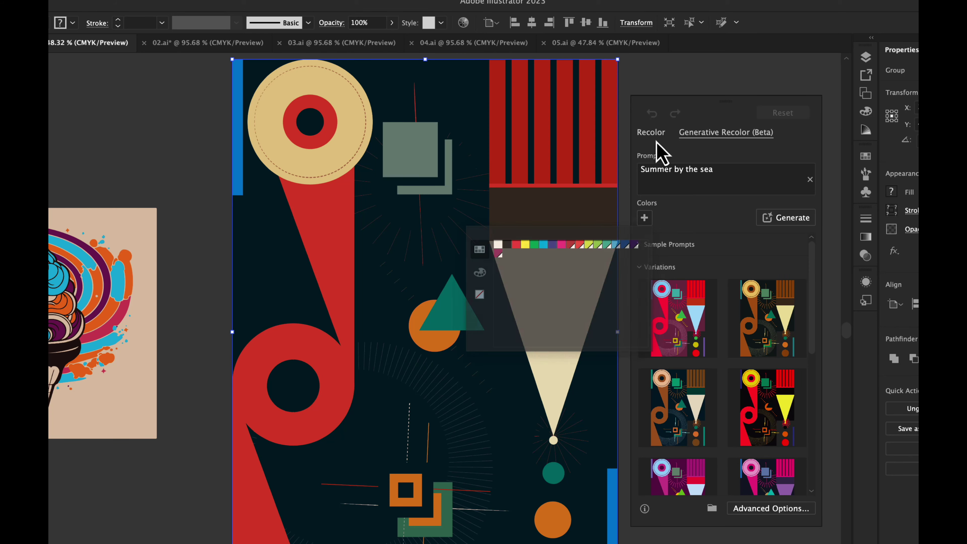
click(652, 134)
click(704, 134)
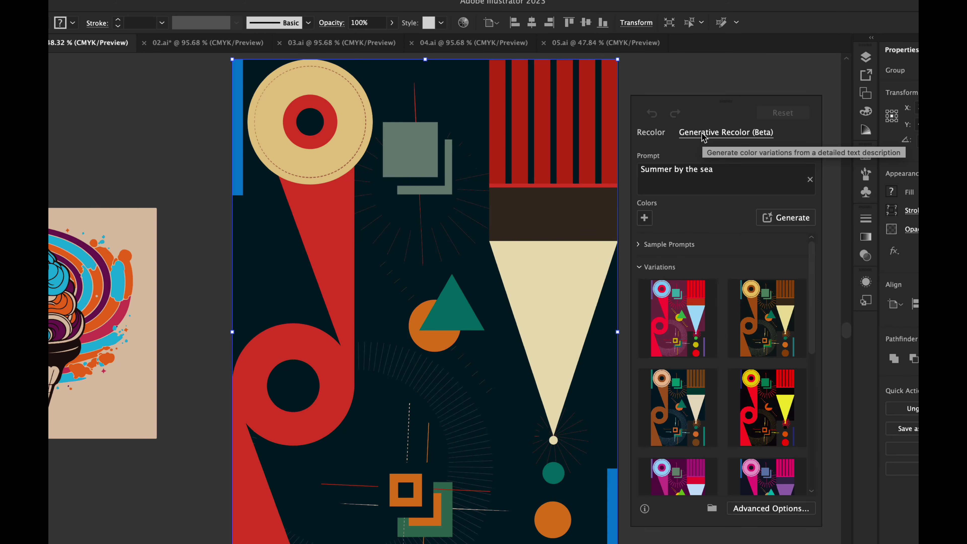
- Expand Sample Prompts and start replacing the prompt with 'Retro Colour'
click(670, 244)
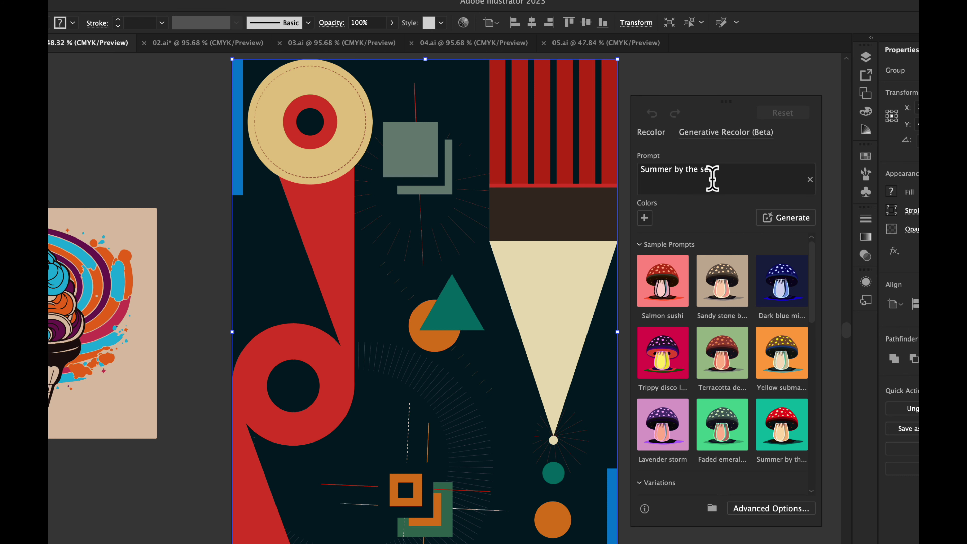
click(655, 172)
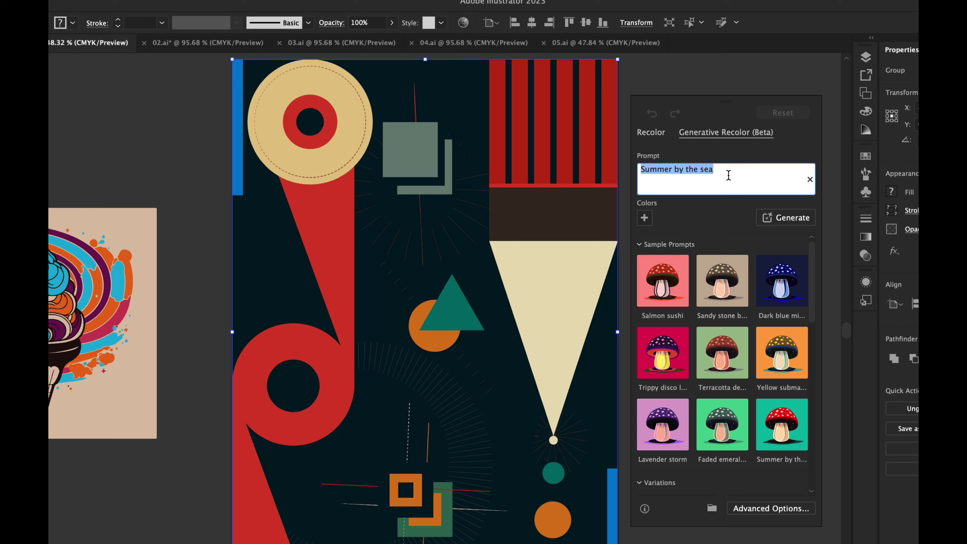
text(Retro Colour)
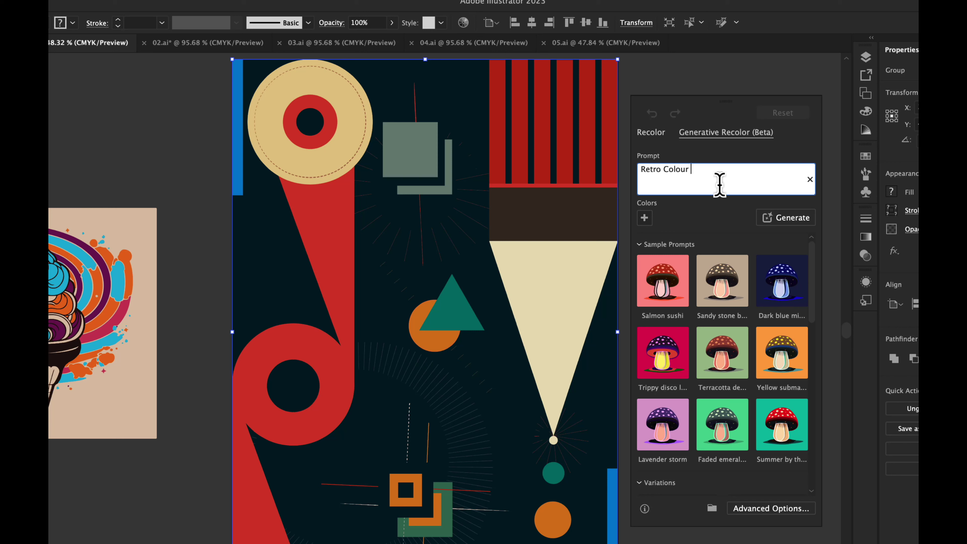
- Generate 'Retro Colour' variations and preview several of them on the poster
key(Return)
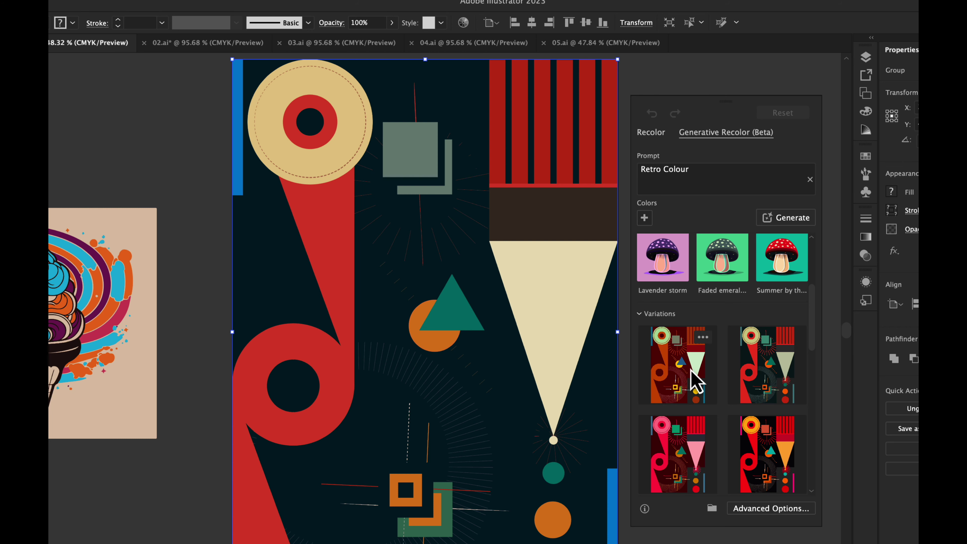
click(686, 367)
click(770, 375)
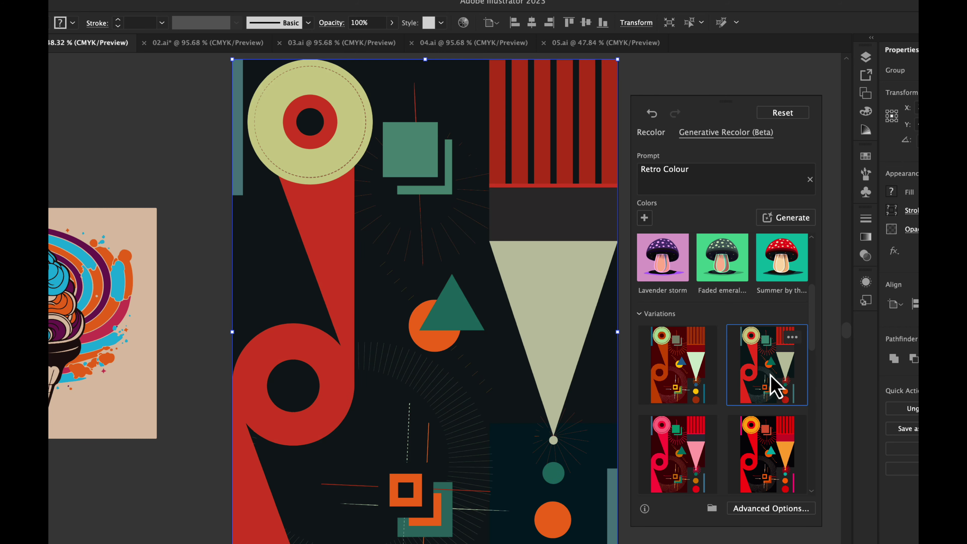
click(767, 443)
click(693, 459)
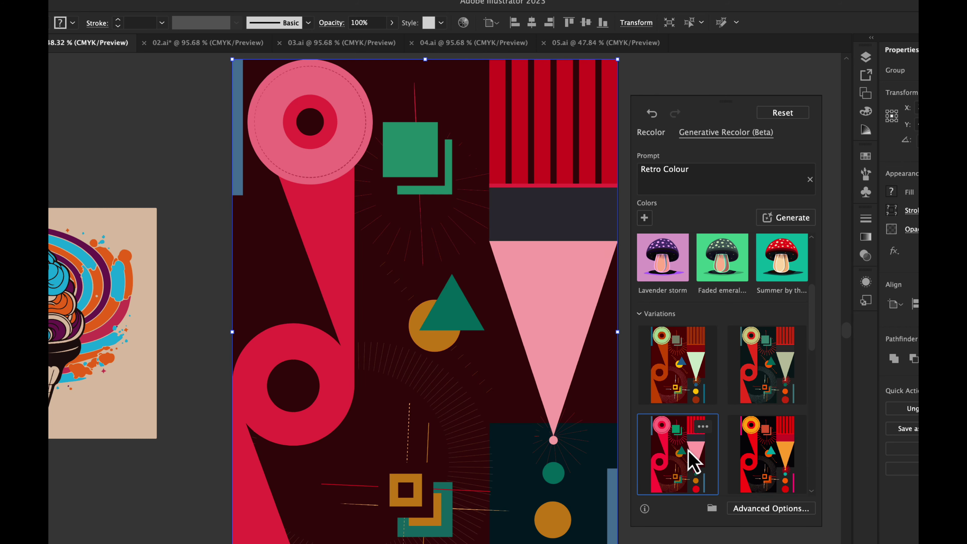
click(764, 373)
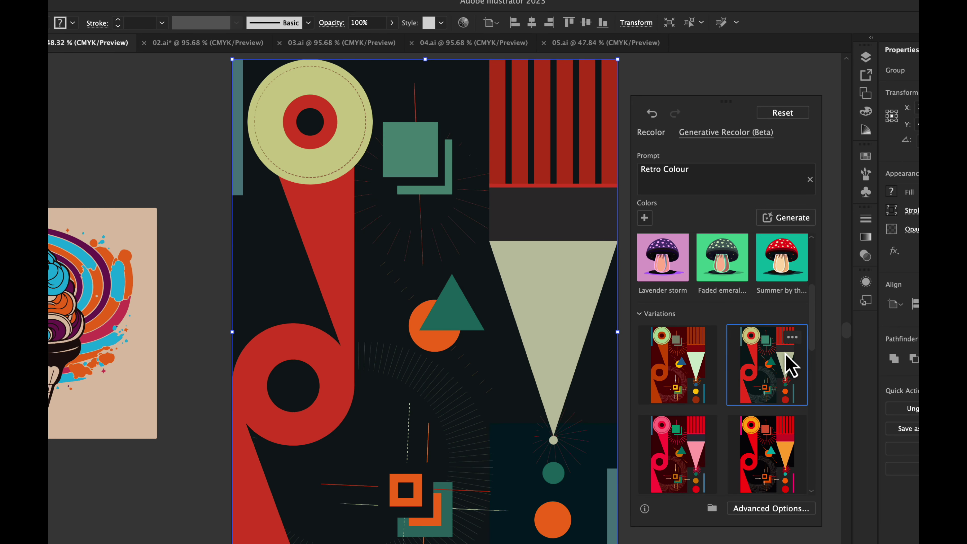
- Delete an unwanted variation, apply the maroon, orange and yellow one, and rate it Good Result
click(793, 338)
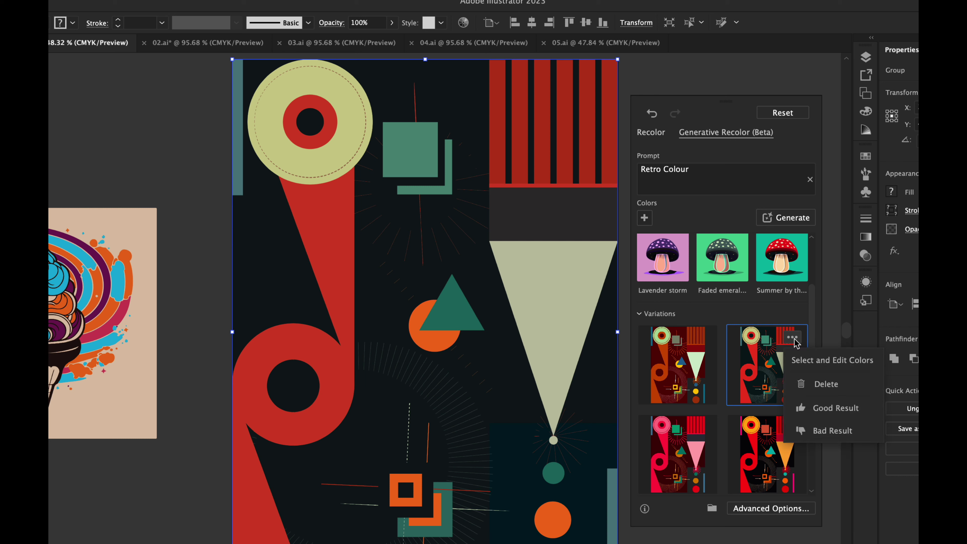
click(815, 385)
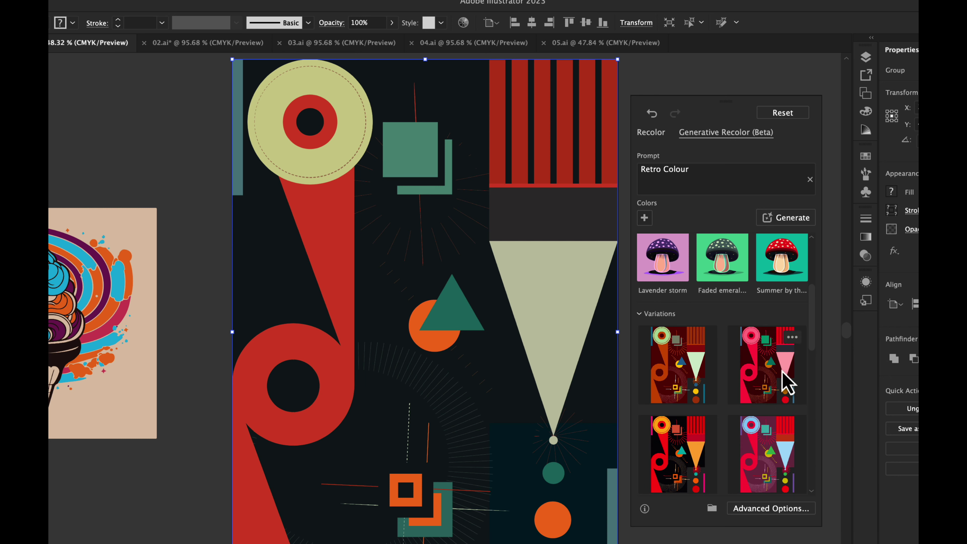
click(707, 371)
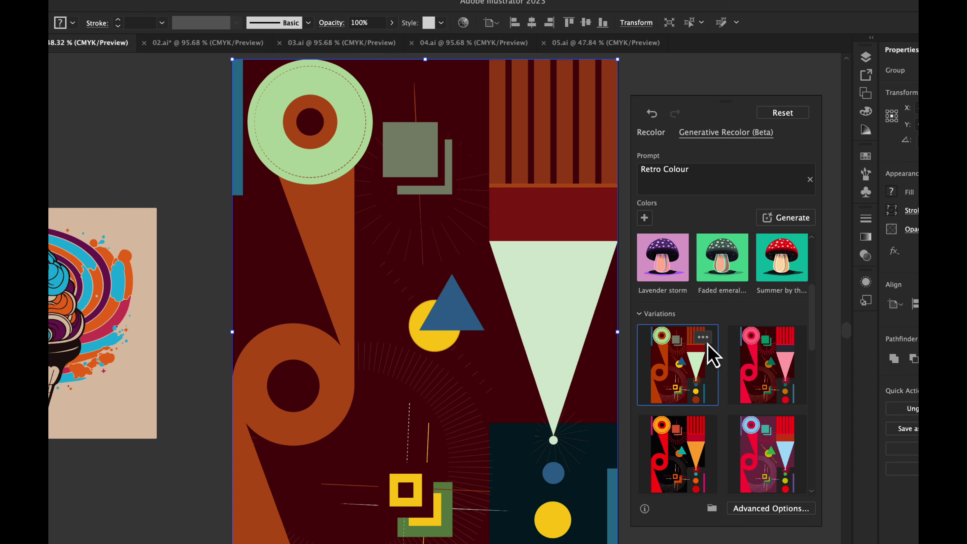
click(703, 338)
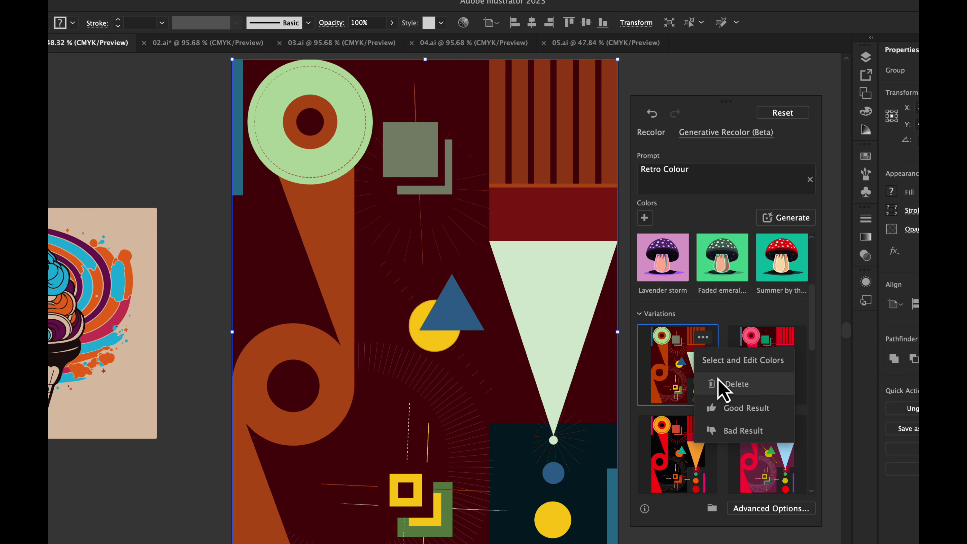
click(734, 414)
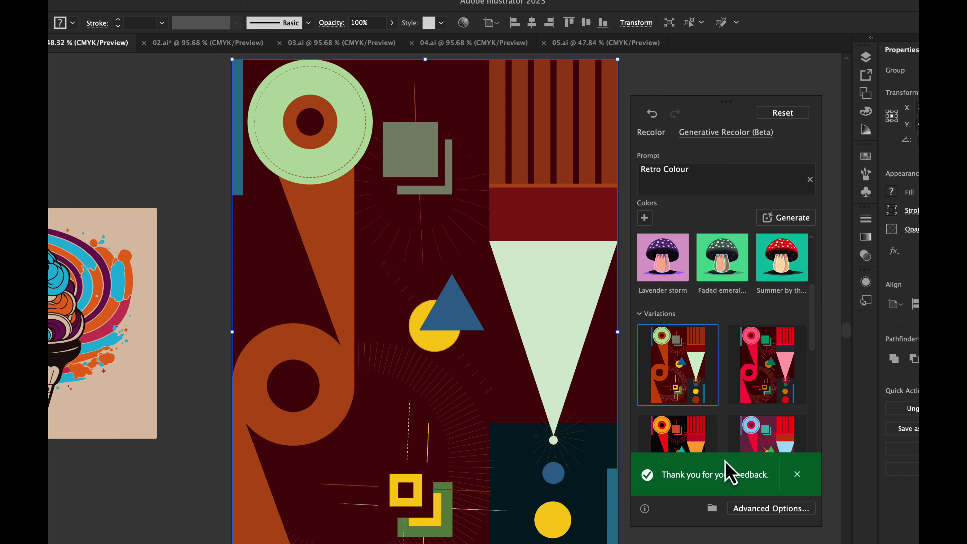
mouse_move(767, 366)
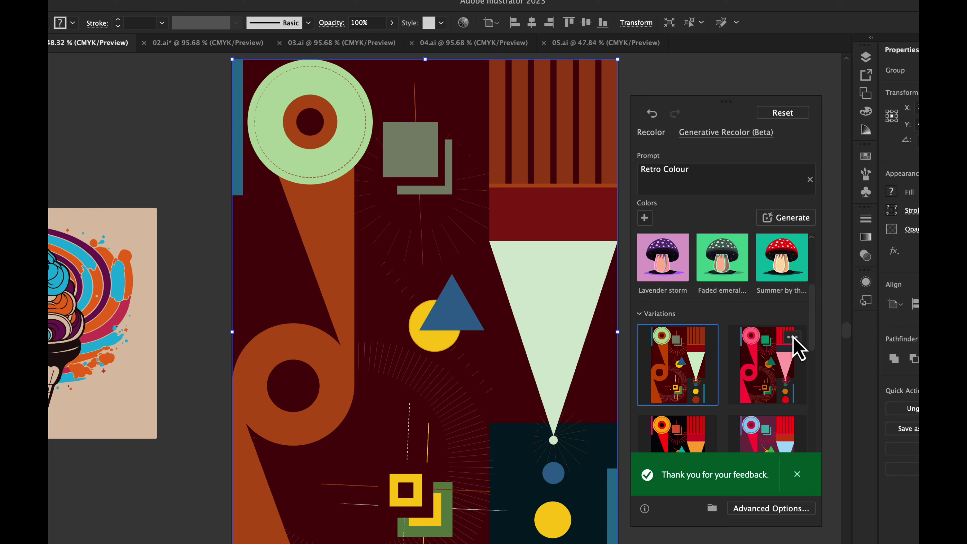
click(793, 337)
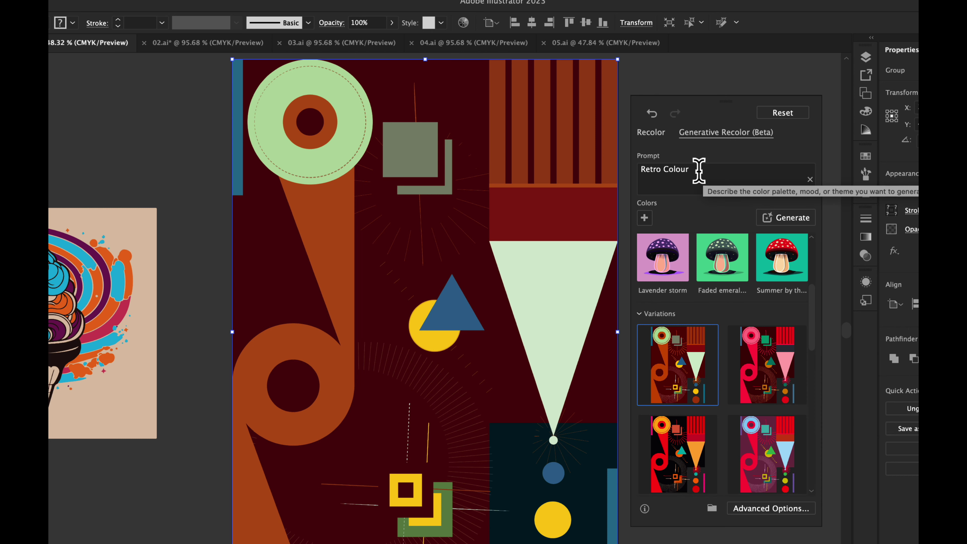
- Replace the prompt with 'Kids Color' and generate variations
drag(699, 170, 631, 178)
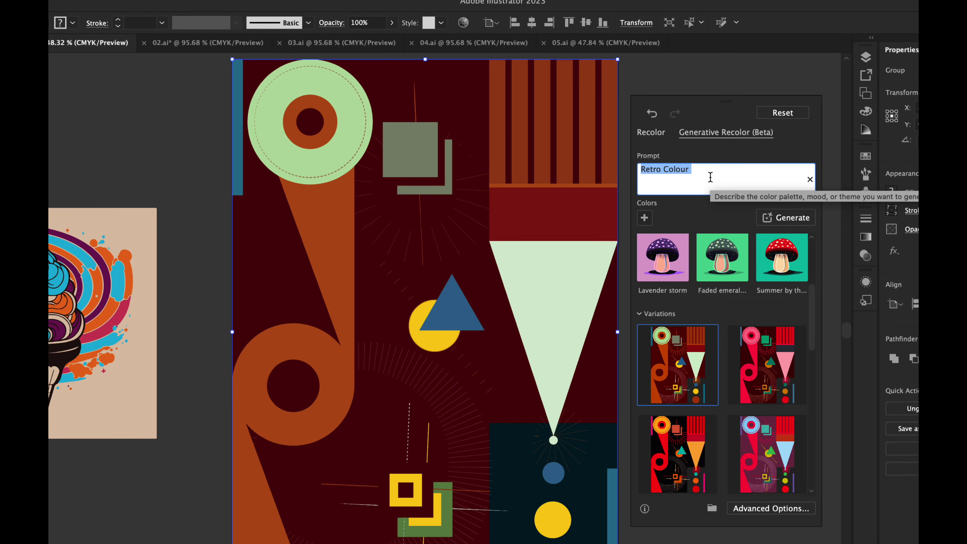
text(Winte)
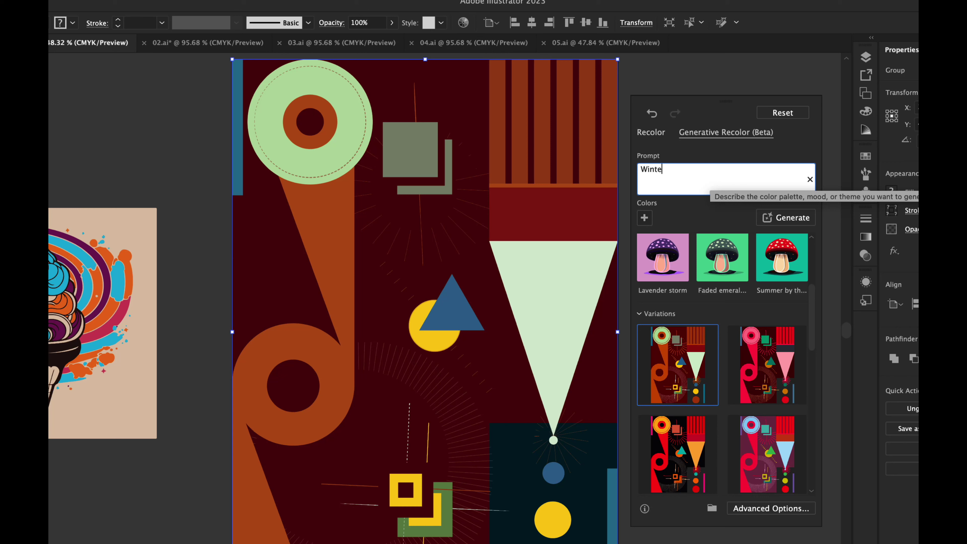
key(BackSpace)
key(BackSpace)
text(Ki)
key(Return)
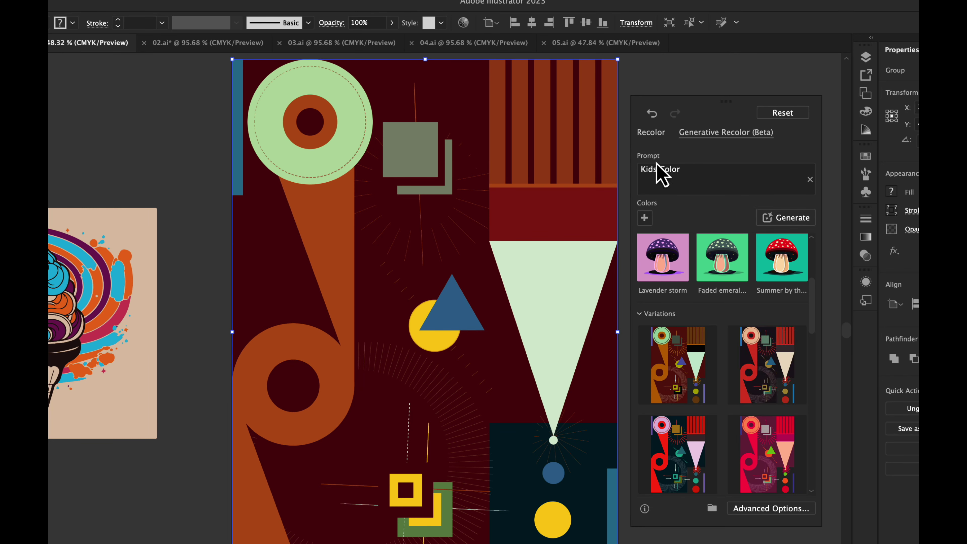
- Preview the Kids Color variations on the poster, then reset it to original colours
click(682, 170)
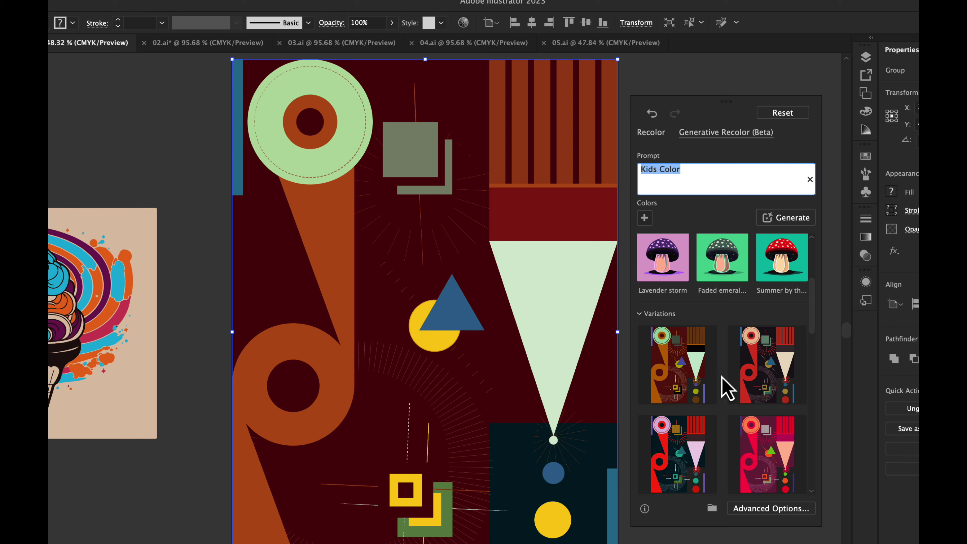
click(690, 366)
click(684, 438)
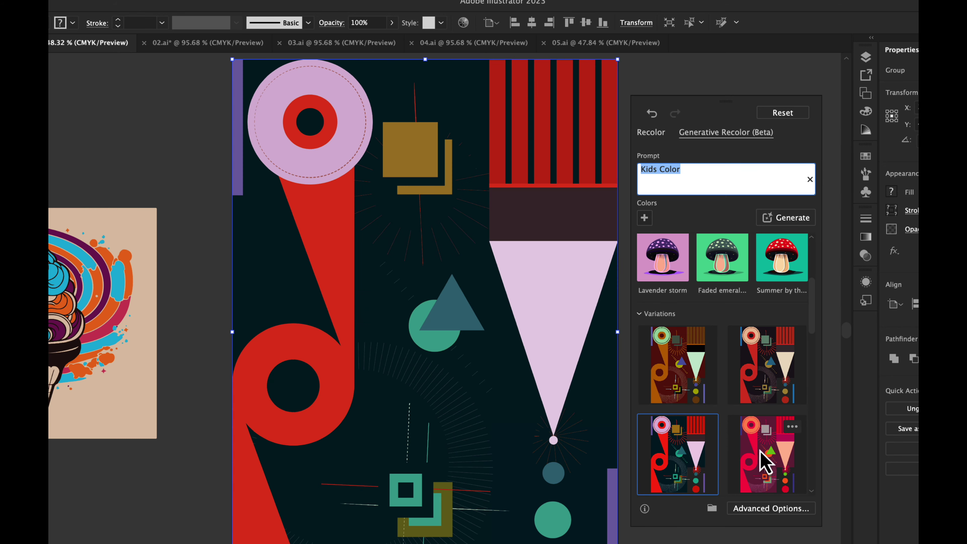
click(766, 461)
click(779, 366)
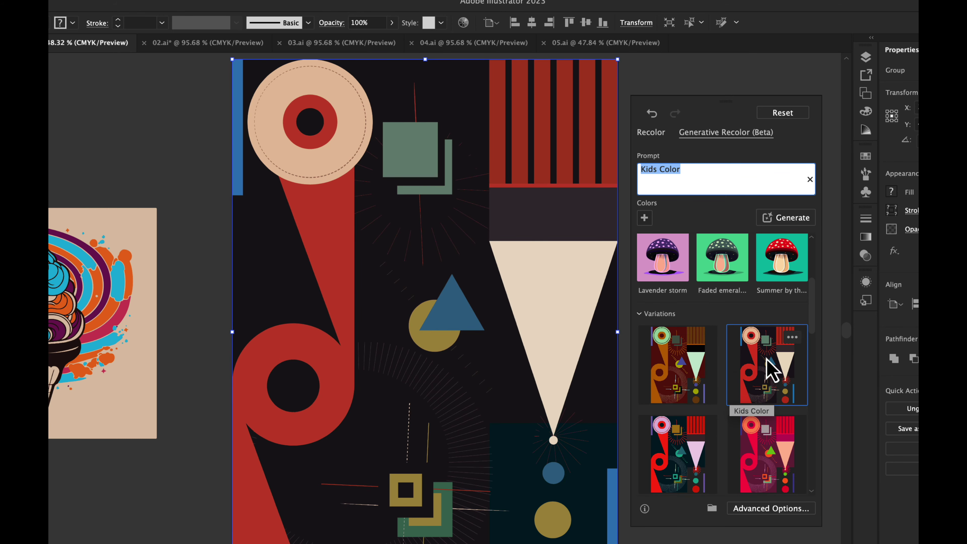
mouse_move(815, 303)
mouse_down()
mouse_move(806, 458)
mouse_move(817, 260)
mouse_up()
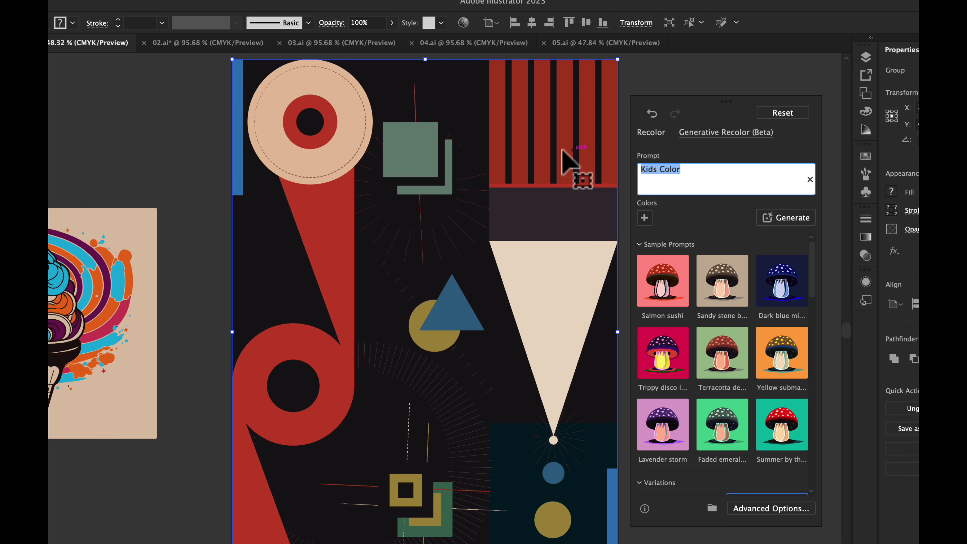
click(783, 113)
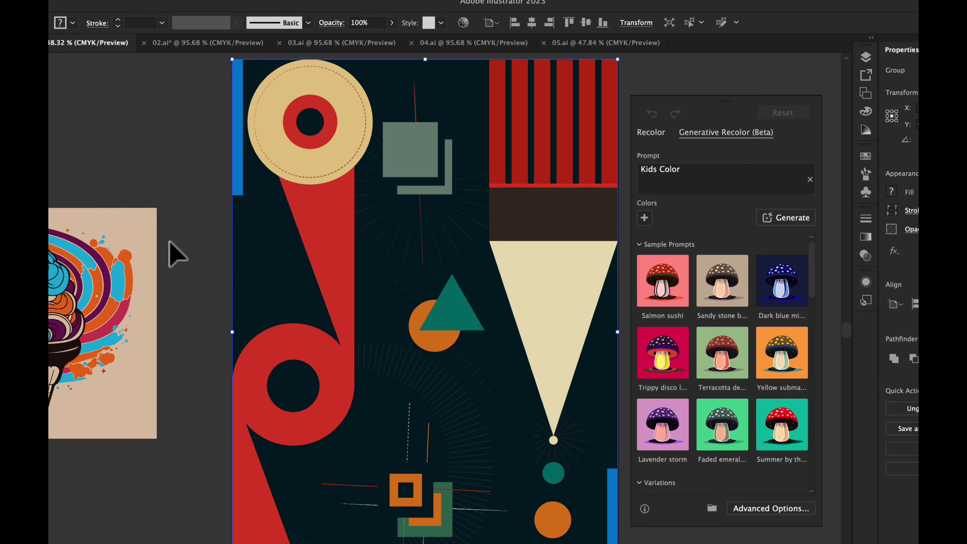
- Deselect to close Recolor and move the ice-cream illustration up and right
click(183, 239)
drag(181, 241, 261, 237)
mouse_move(145, 271)
mouse_down()
mouse_move(191, 240)
mouse_move(176, 258)
mouse_up()
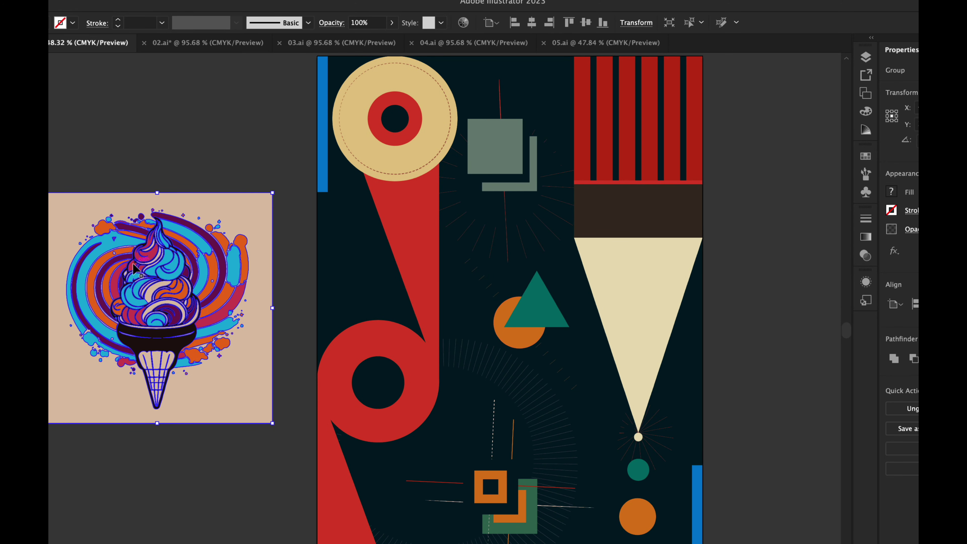
drag(156, 281, 148, 279)
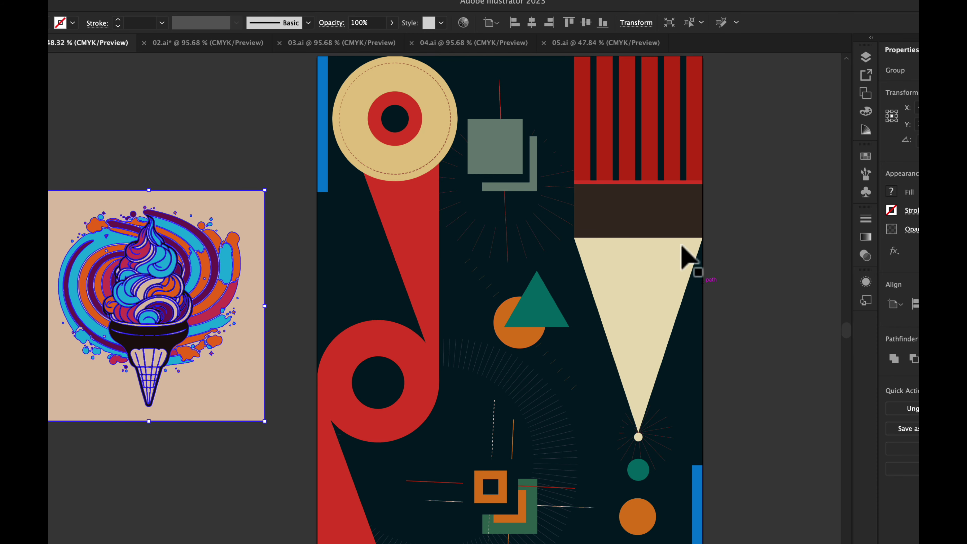
- Move the geometric poster about 93 px left and raise the ice-cream illustration about 60 px
click(525, 356)
drag(412, 298, 377, 301)
click(114, 267)
drag(114, 266, 137, 245)
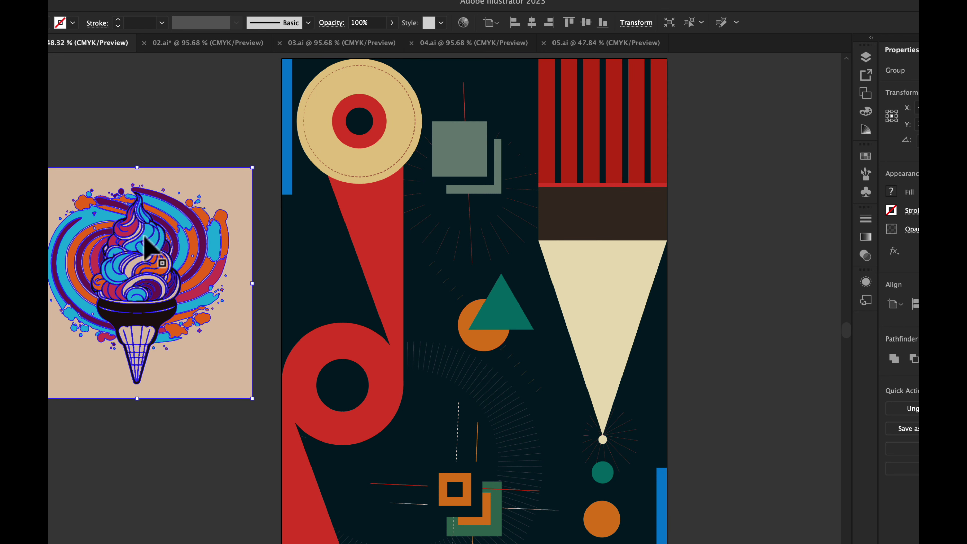
click(866, 156)
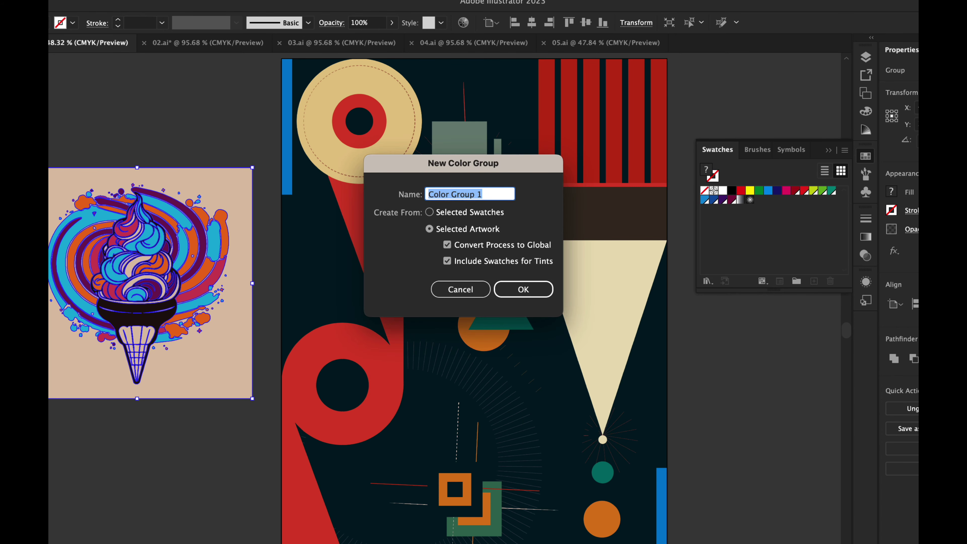
- Name the new colour group 'Ice Cream Theme' from the selected artwork and confirm
text(Ice Cream Theme)
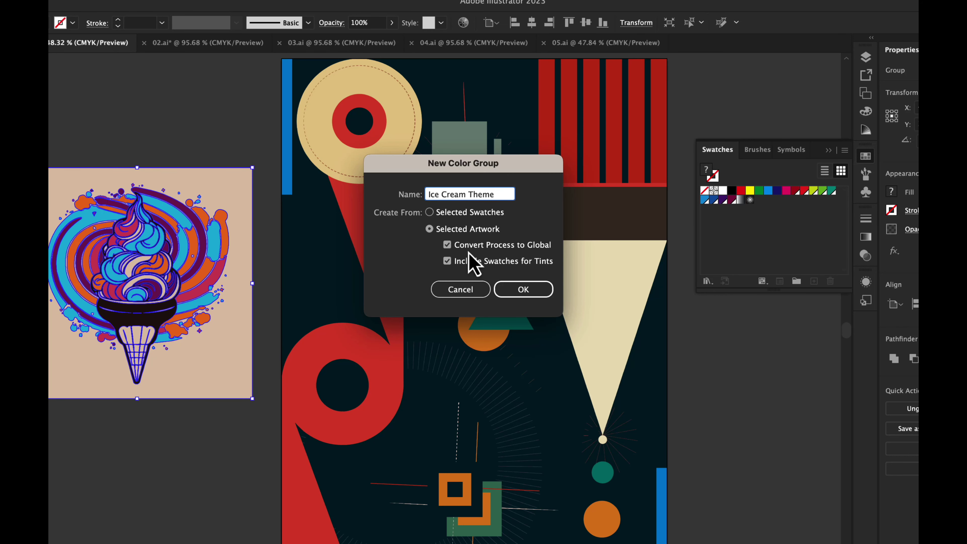
click(520, 291)
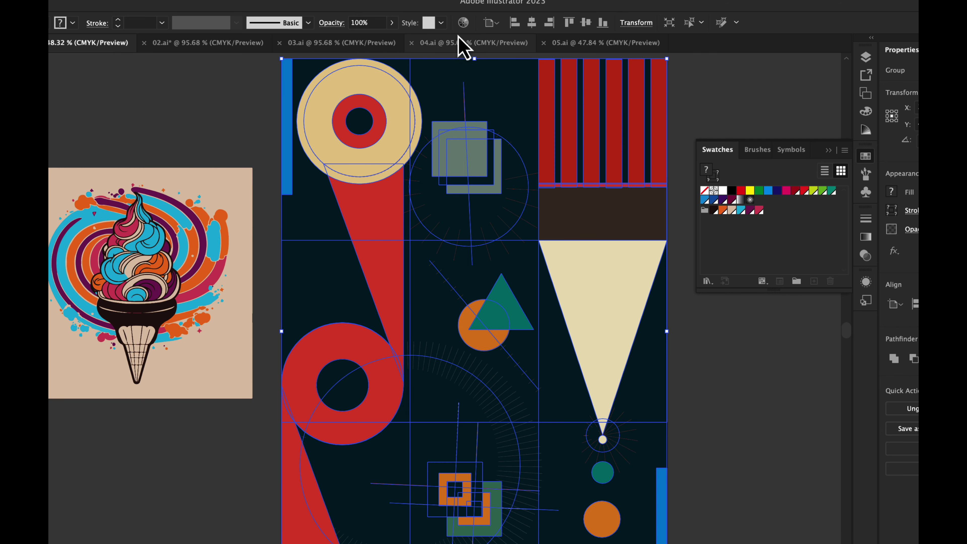
click(865, 157)
click(462, 23)
drag(739, 109, 695, 100)
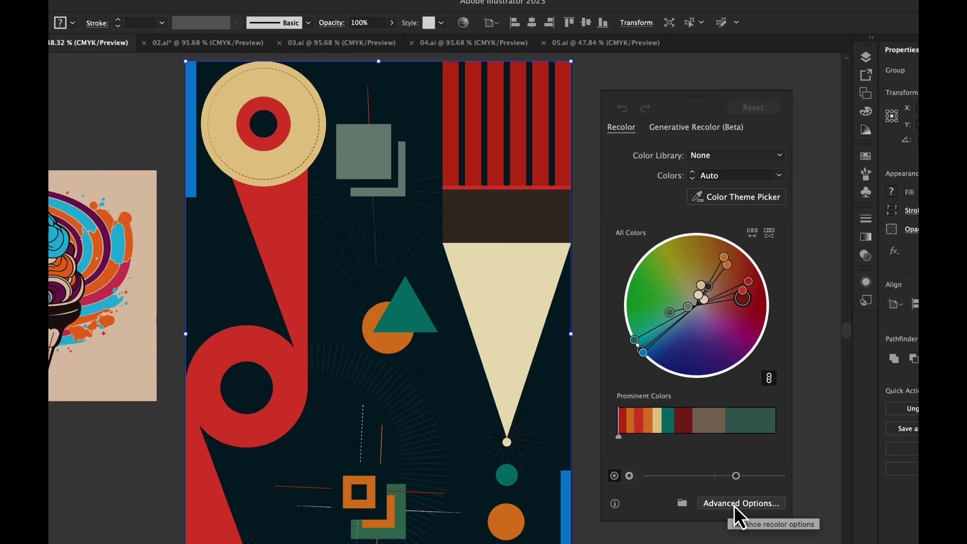
click(736, 504)
mouse_move(844, 174)
mouse_down()
mouse_move(720, 108)
mouse_move(732, 86)
mouse_up()
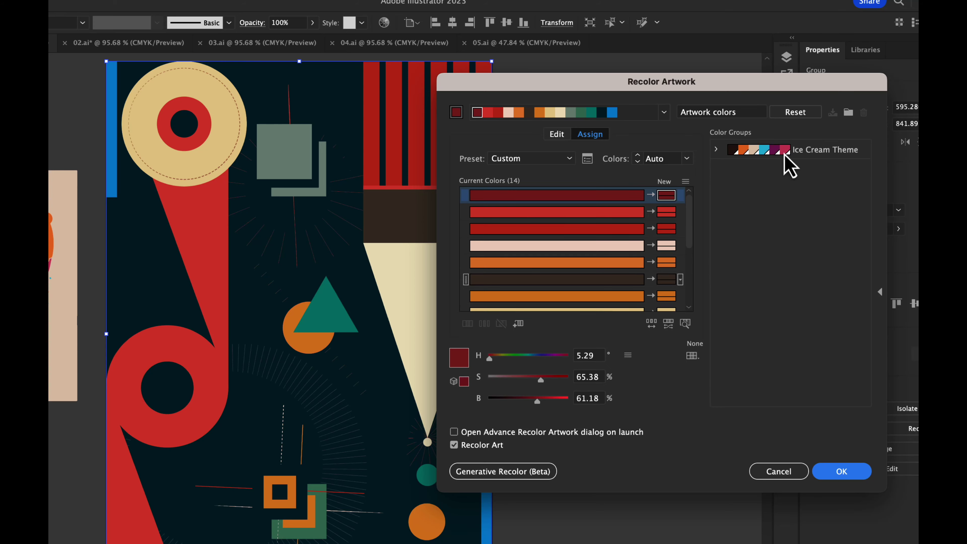
click(794, 162)
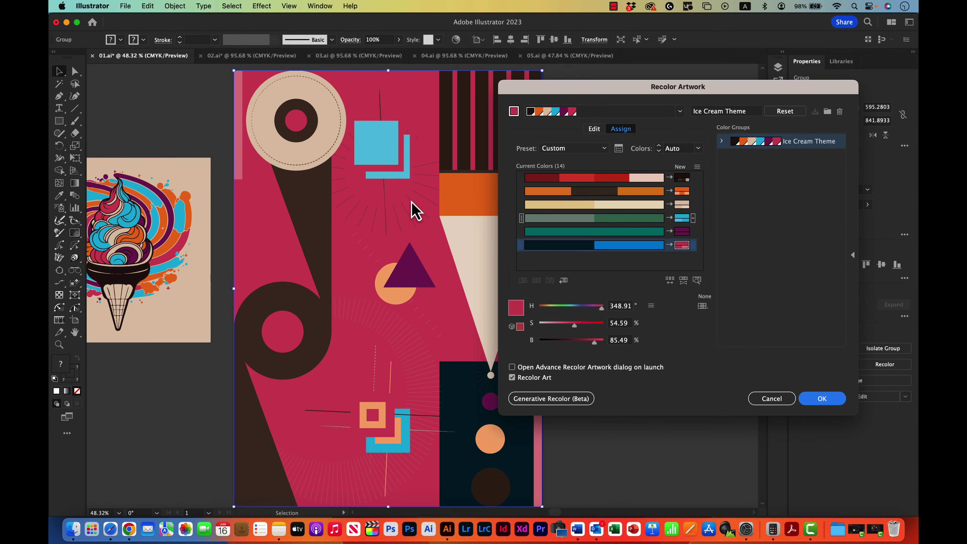
click(770, 399)
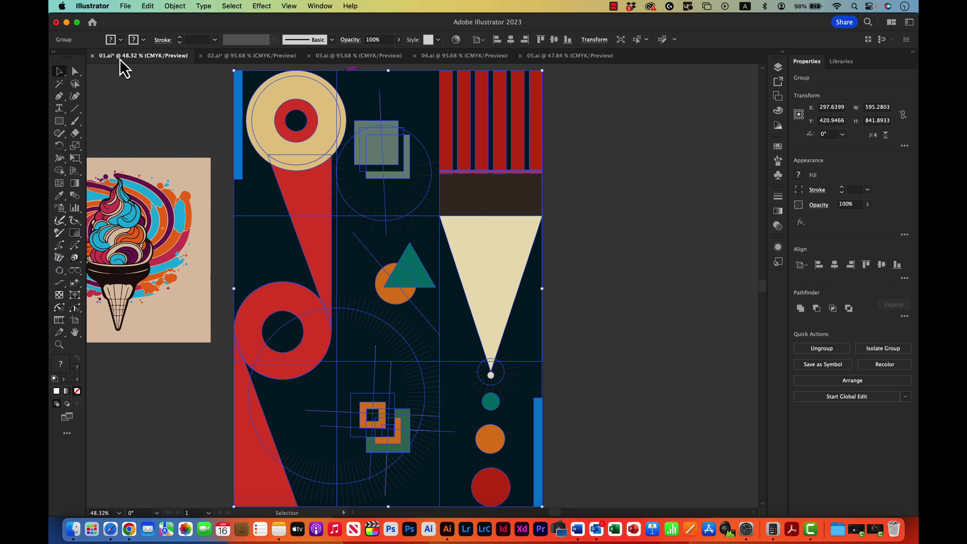
click(591, 166)
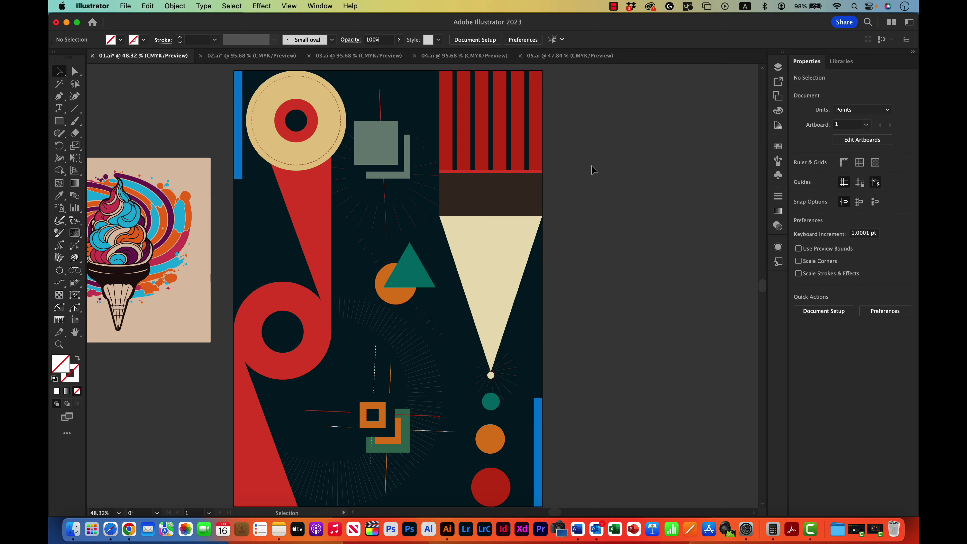
drag(464, 173, 533, 177)
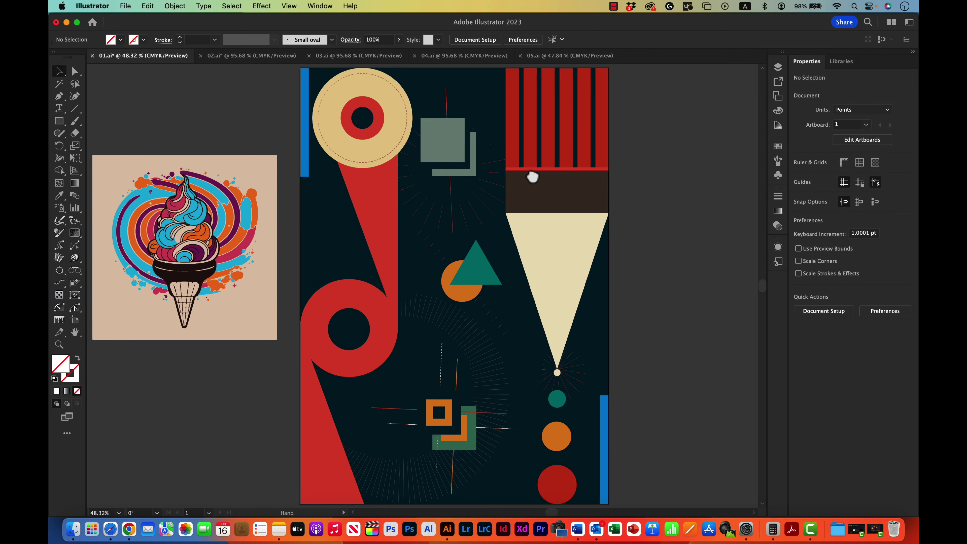
click(250, 57)
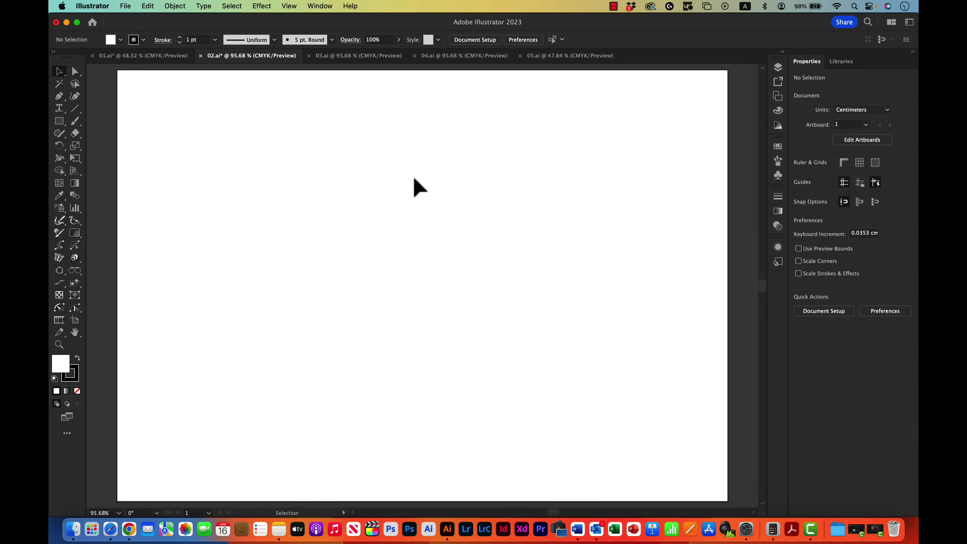
- Draw a tall rectangle on the artboard's left side and fill it red
drag(414, 179, 405, 180)
click(778, 68)
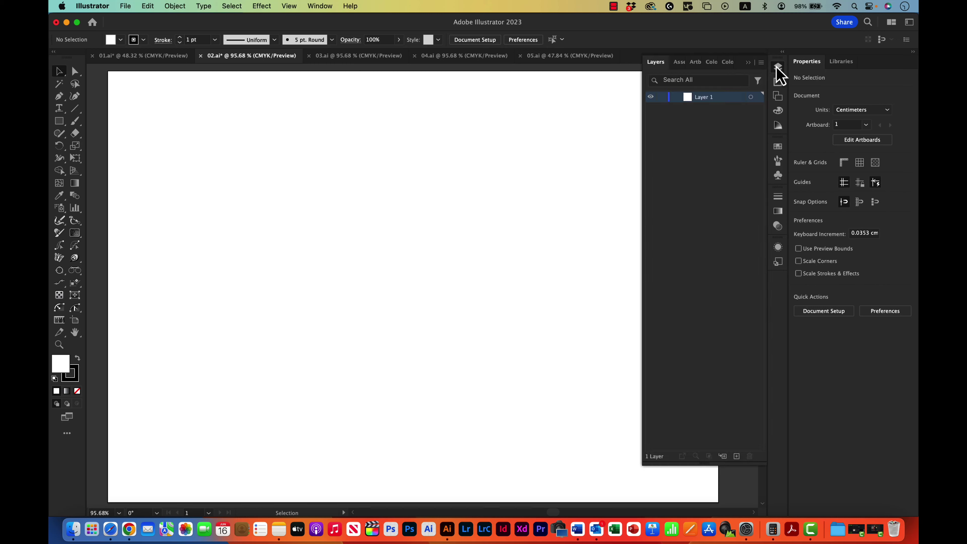
click(777, 69)
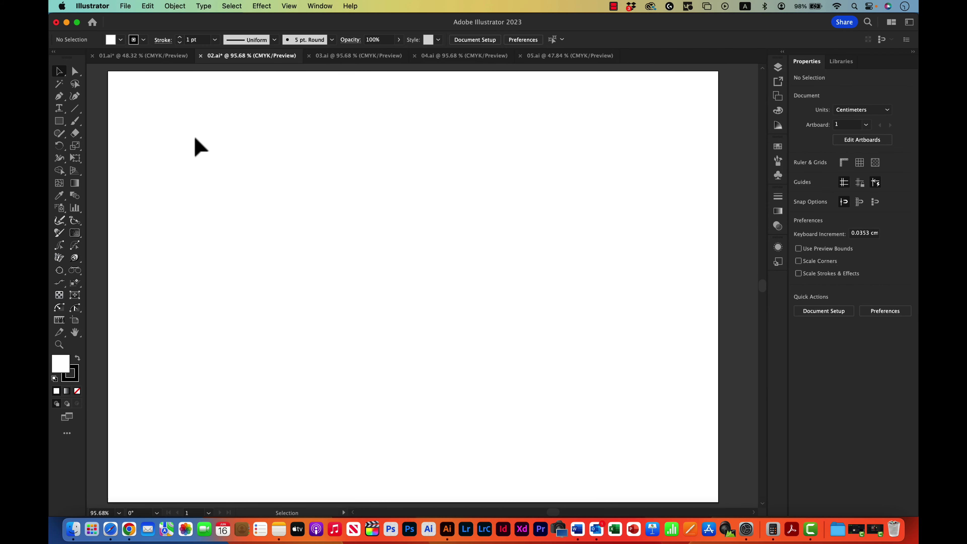
click(59, 121)
drag(148, 102, 356, 439)
key(v)
click(799, 174)
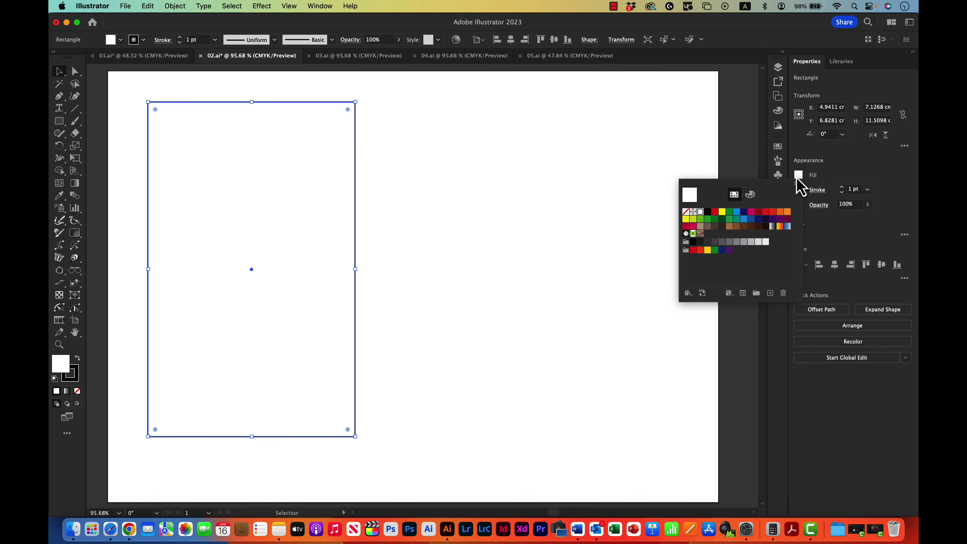
click(716, 212)
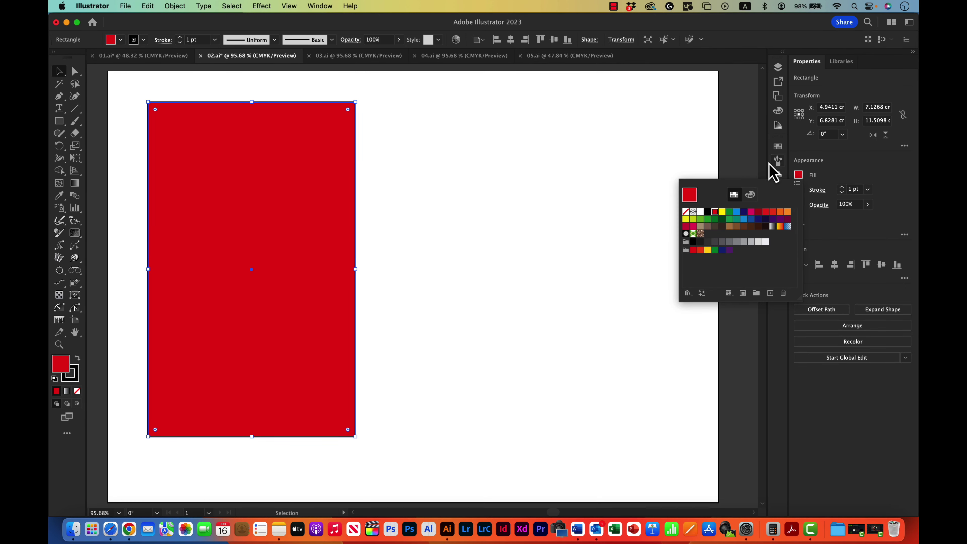
click(818, 176)
- Draw a circle right of the rectangle and fill it navy blue
key(l)
drag(428, 178, 655, 405)
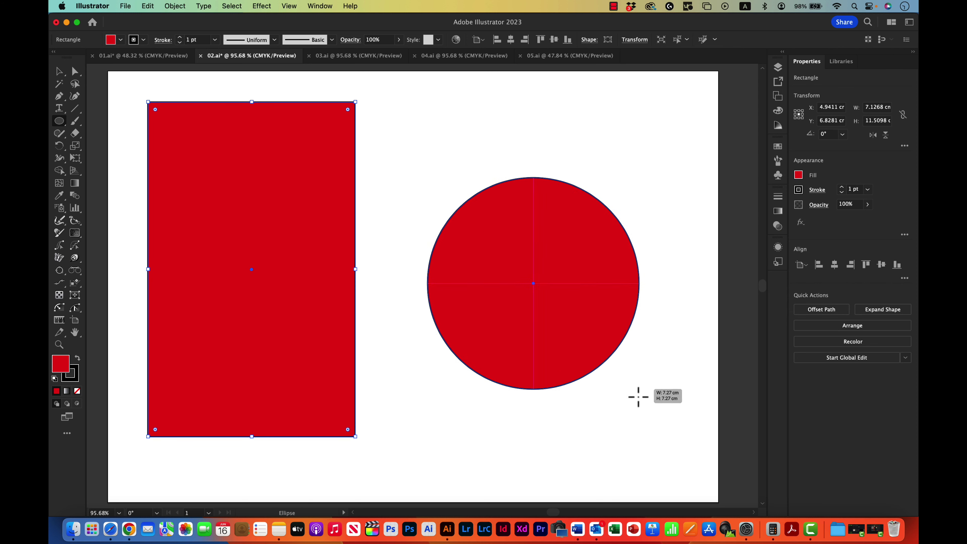
key(v)
drag(564, 307, 550, 280)
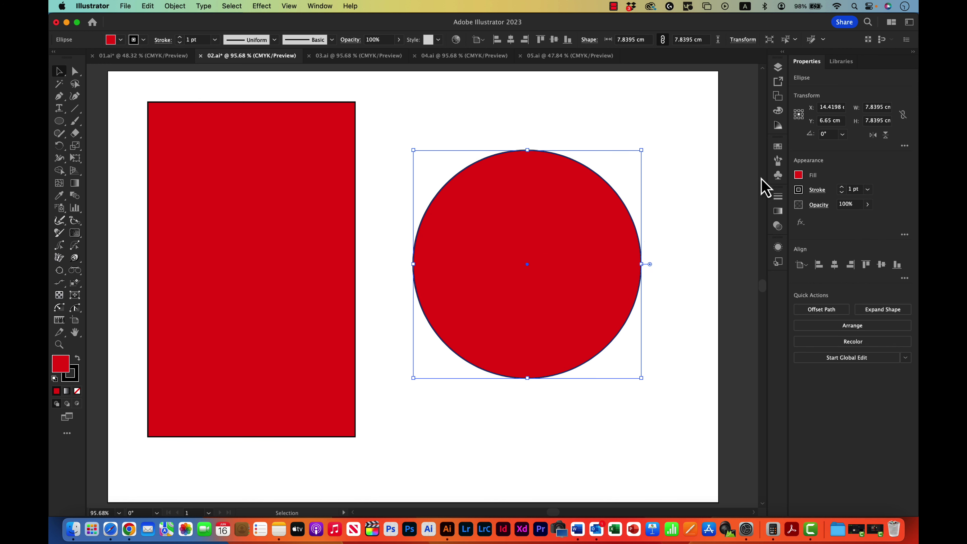
click(799, 175)
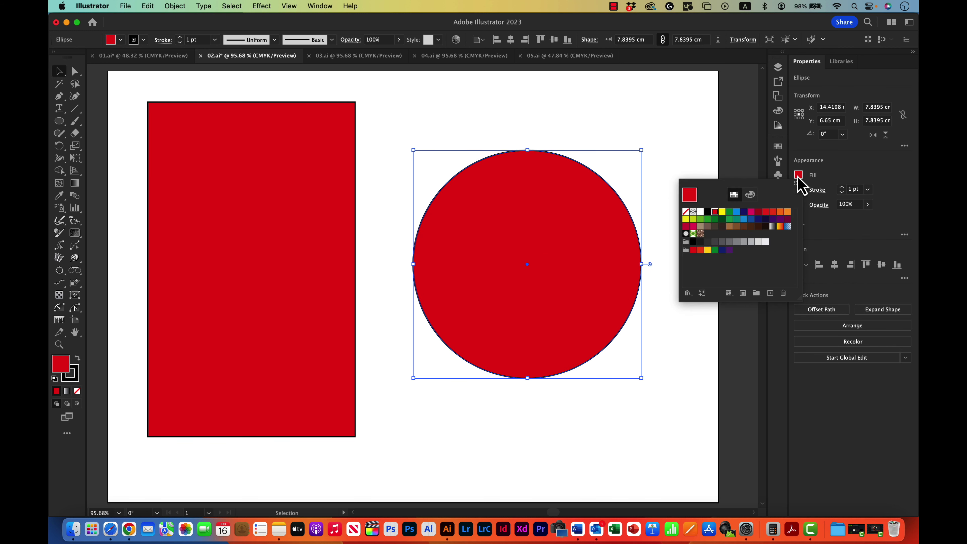
click(745, 214)
- Add Lorem ipsum point text, enlarge it, and place it beneath the circle
key(t)
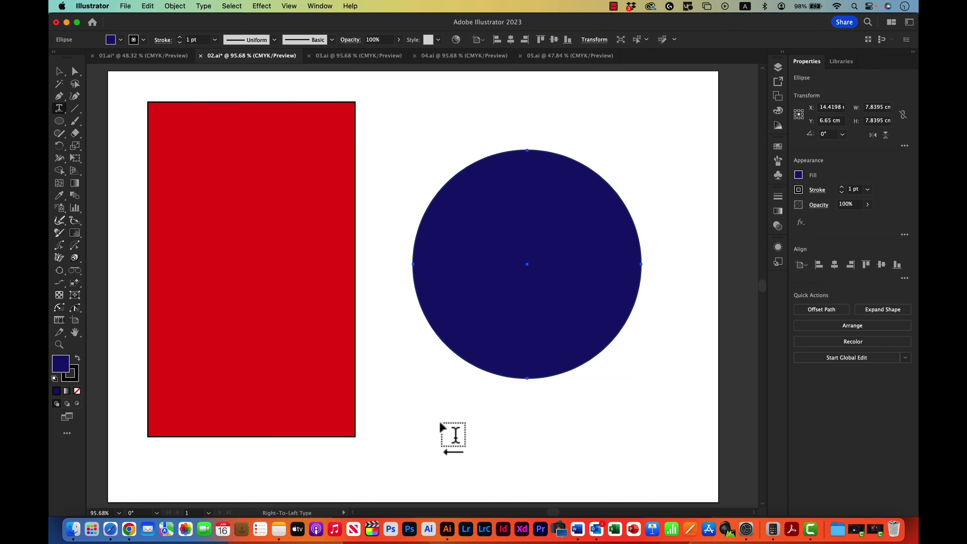
click(419, 426)
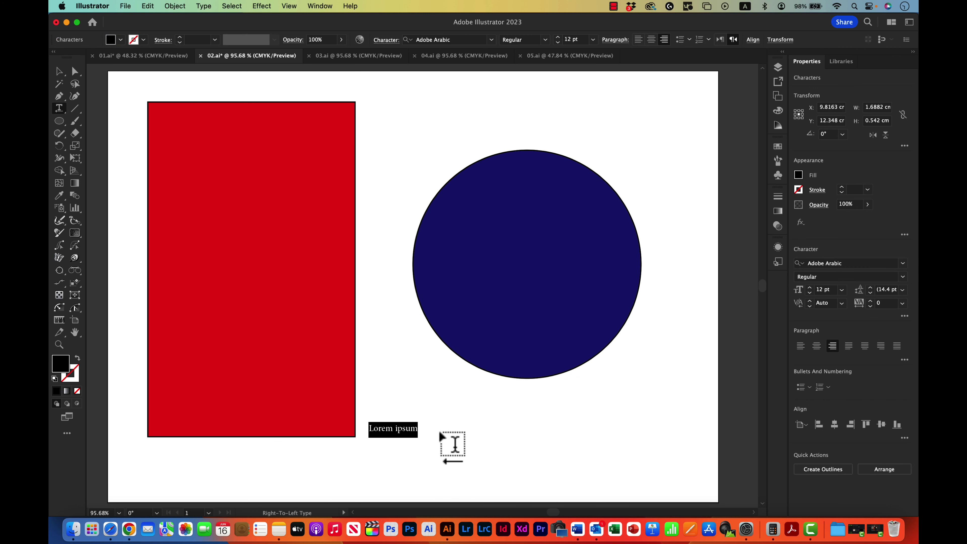
key(Escape)
drag(397, 422, 395, 357)
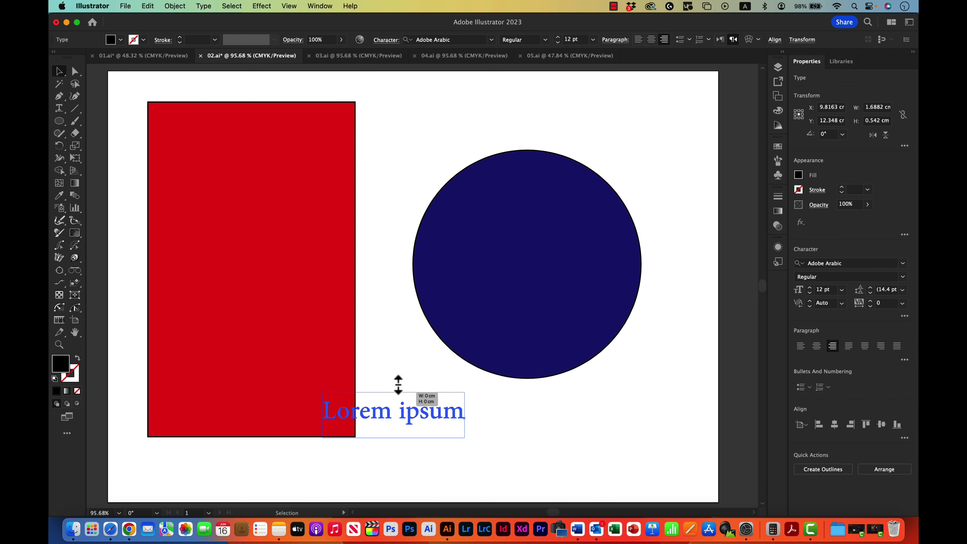
drag(399, 391, 527, 431)
- Shorten the red rectangle to about 7.13 × 6.88 cm, level with the circle, and shift the text left
click(321, 274)
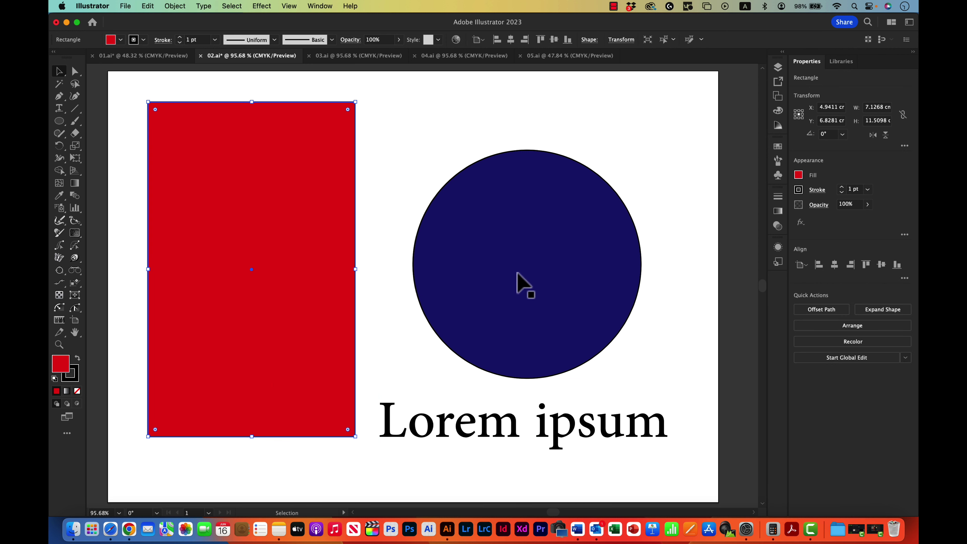
drag(550, 274, 554, 264)
click(296, 261)
drag(251, 437, 256, 302)
drag(288, 206, 282, 259)
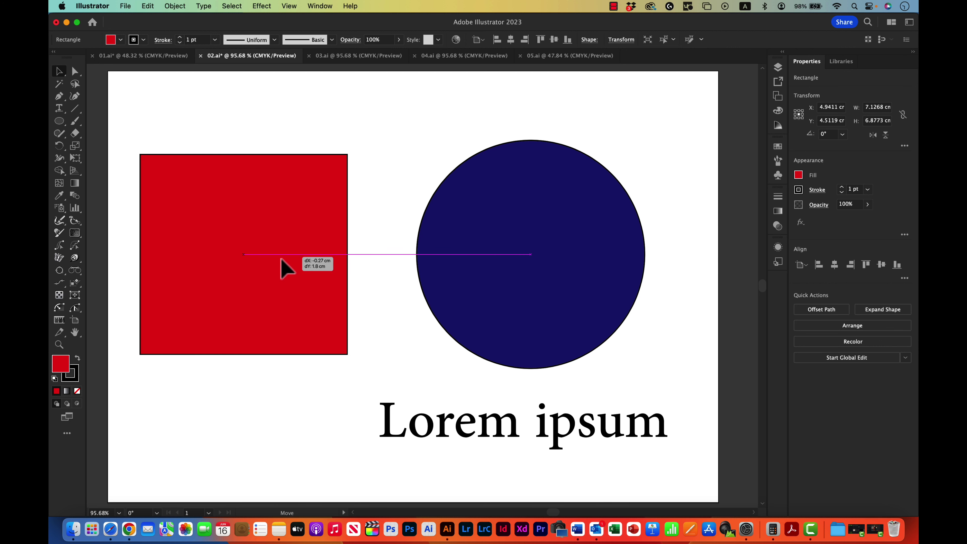
click(499, 270)
drag(489, 419, 369, 425)
click(557, 415)
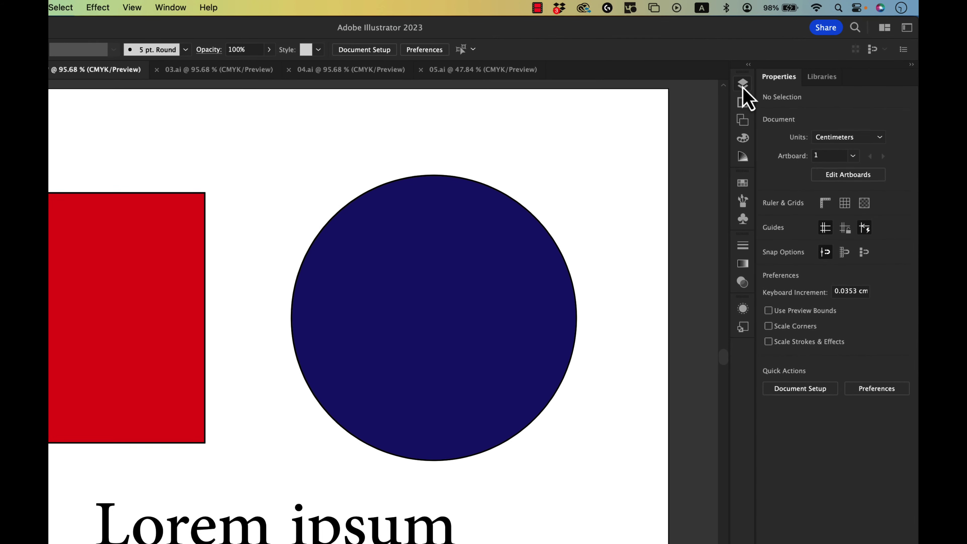
click(778, 67)
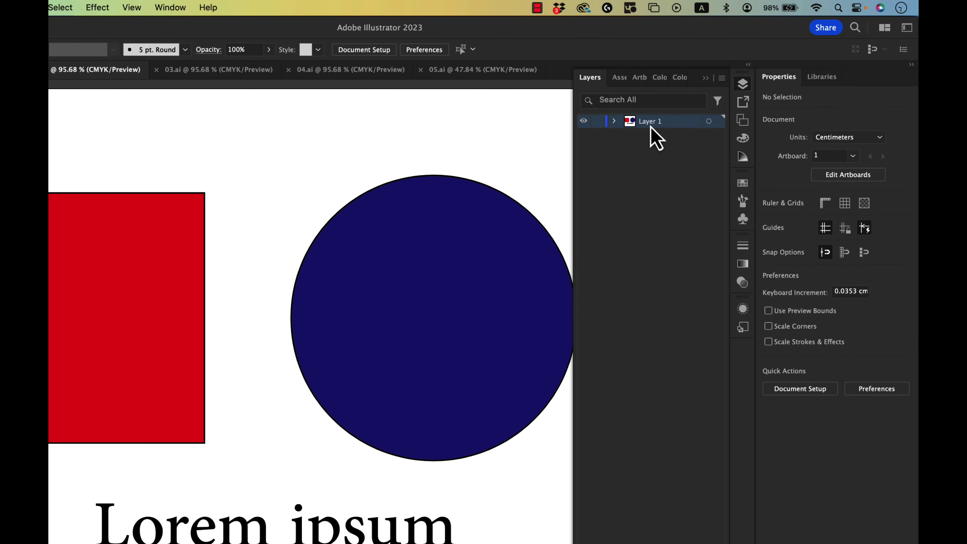
click(615, 121)
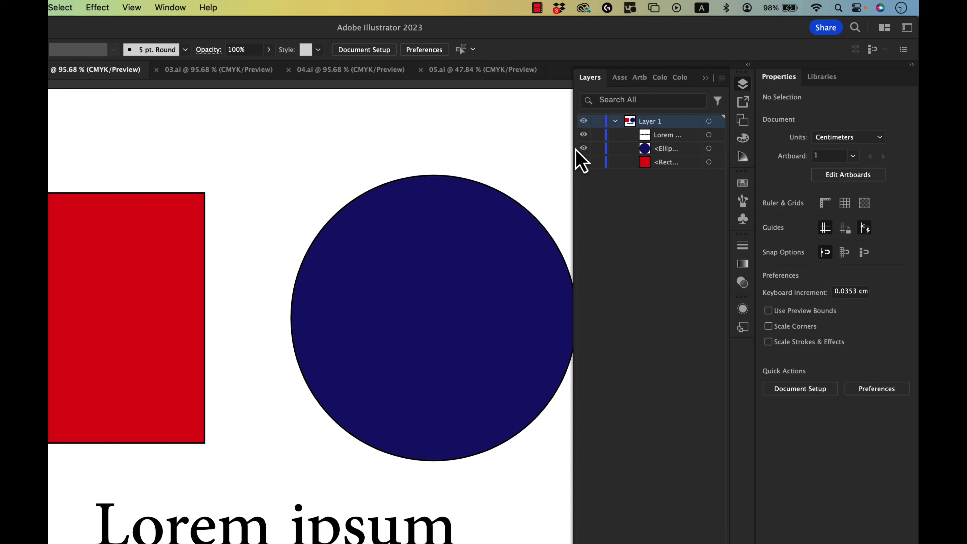
drag(573, 149, 521, 151)
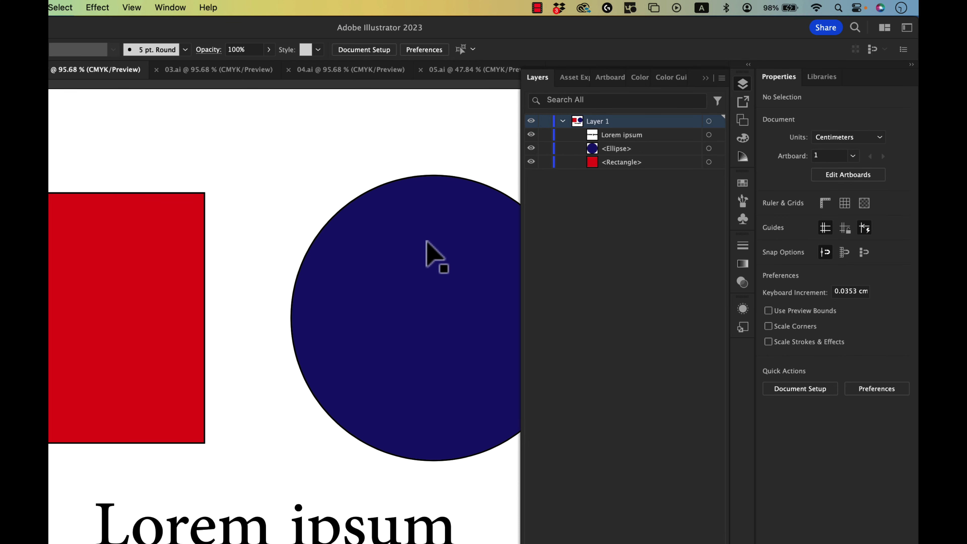
drag(436, 255, 365, 237)
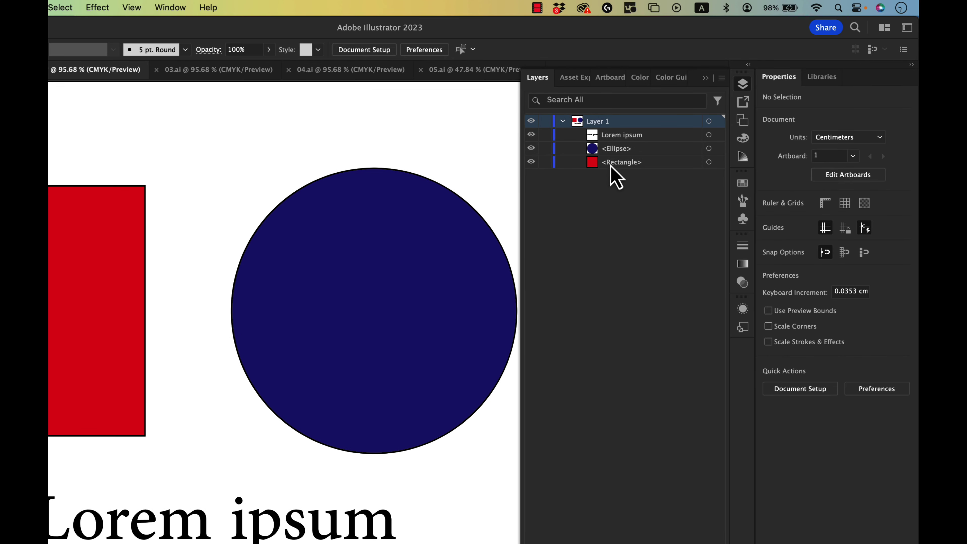
double_click(618, 167)
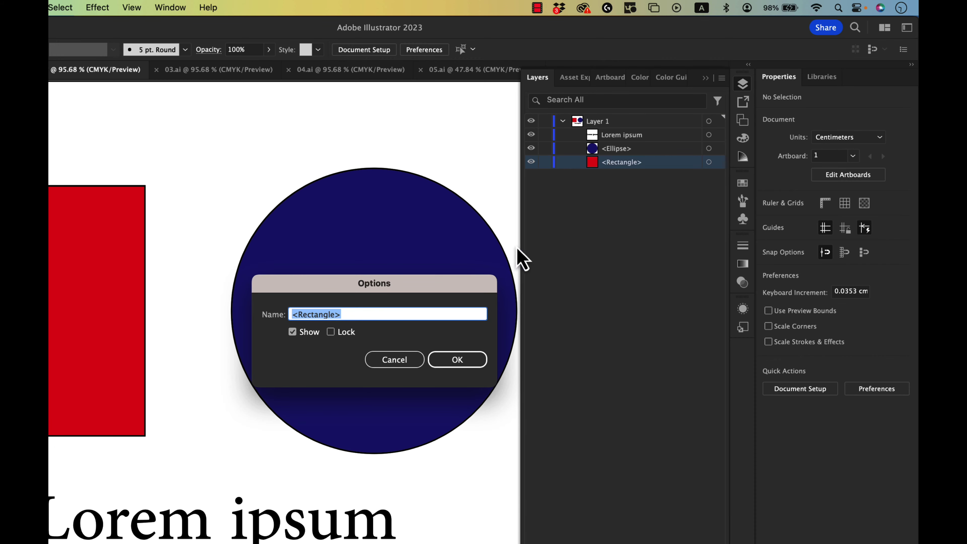
key(Escape)
double_click(623, 162)
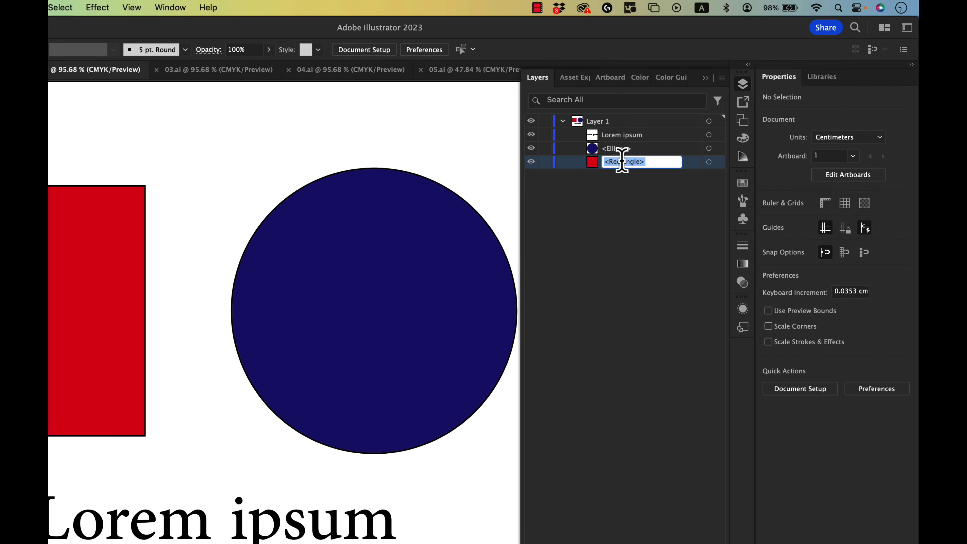
text(Sq)
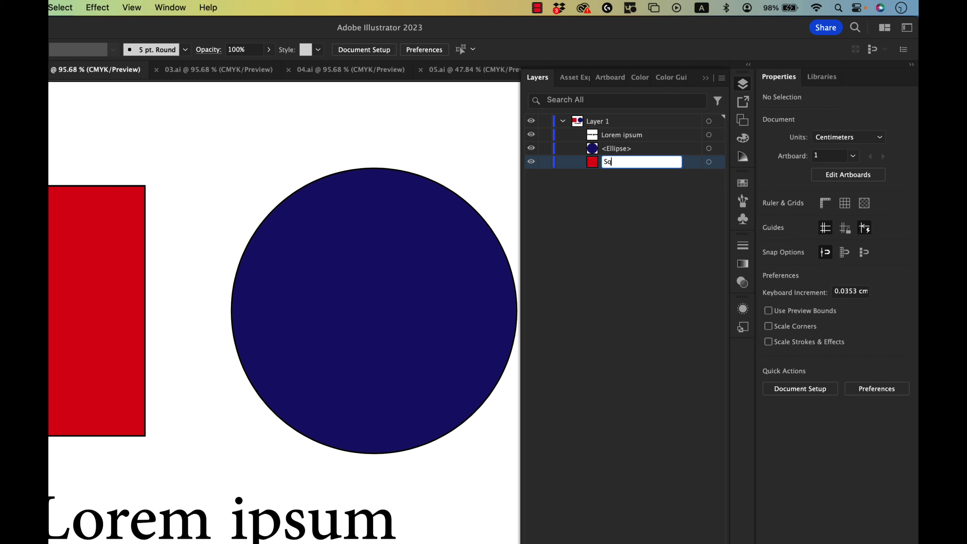
text(uare)
key(Return)
click(633, 152)
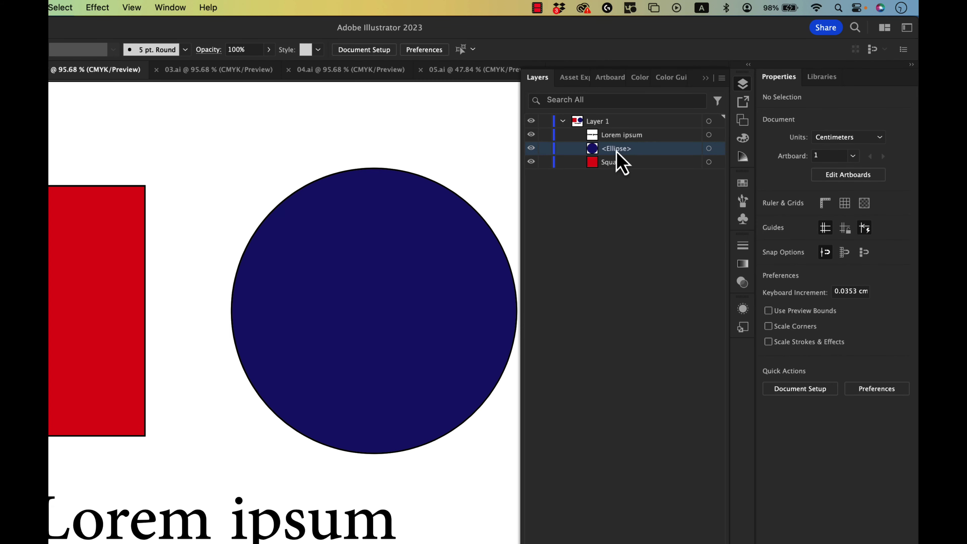
double_click(617, 149)
text(Circle)
key(Return)
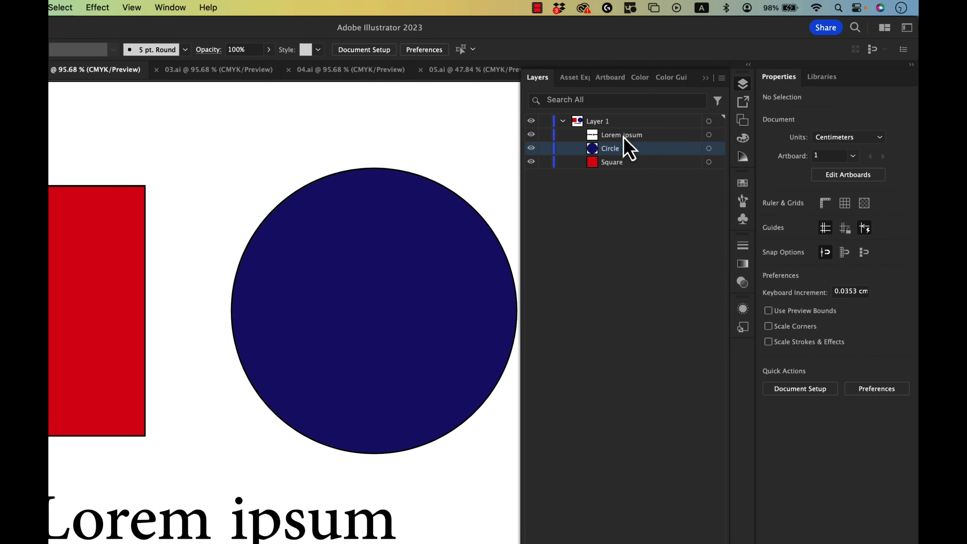
double_click(625, 136)
text(Text)
key(Return)
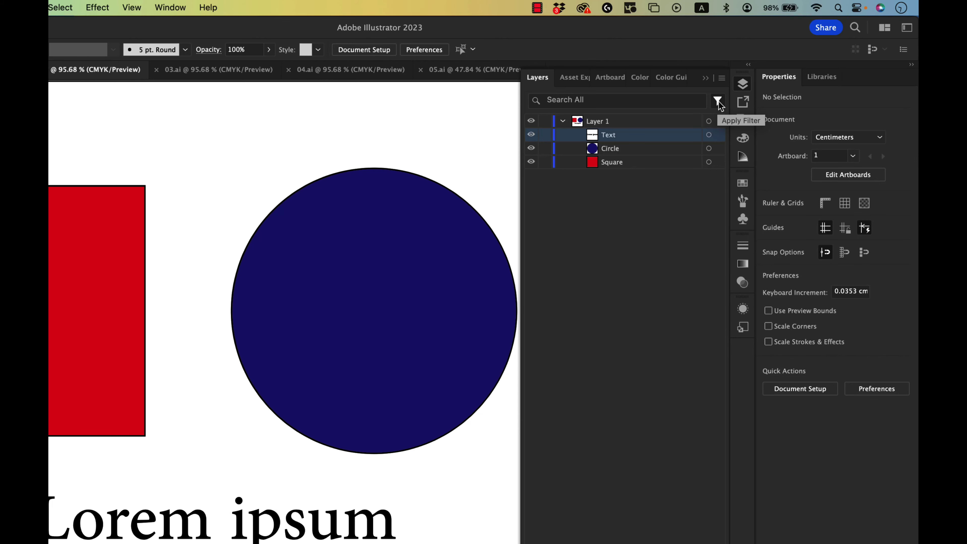
click(718, 101)
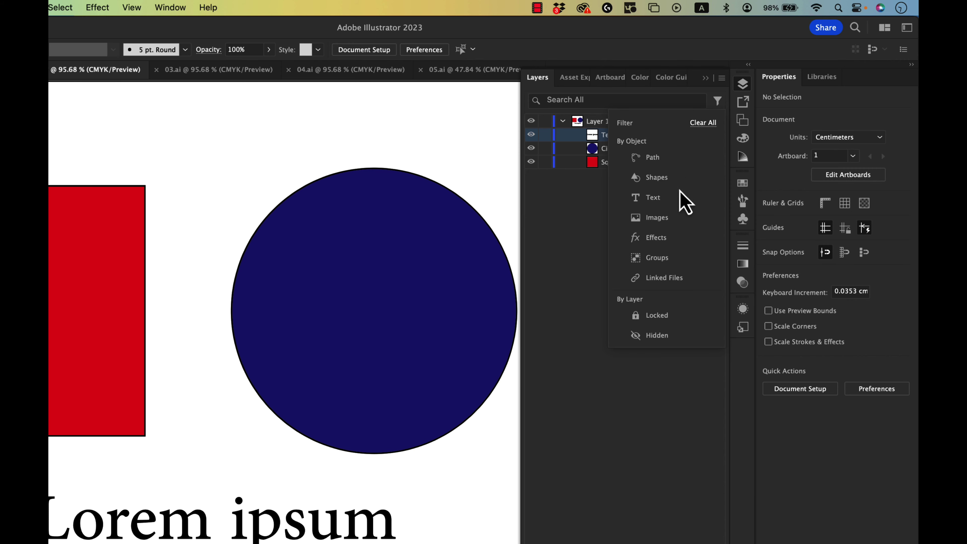
click(652, 198)
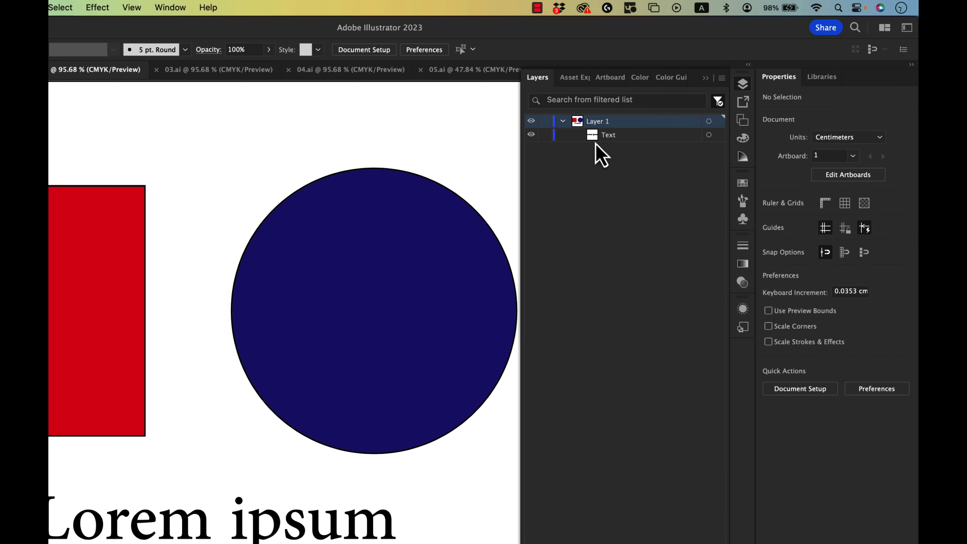
click(709, 135)
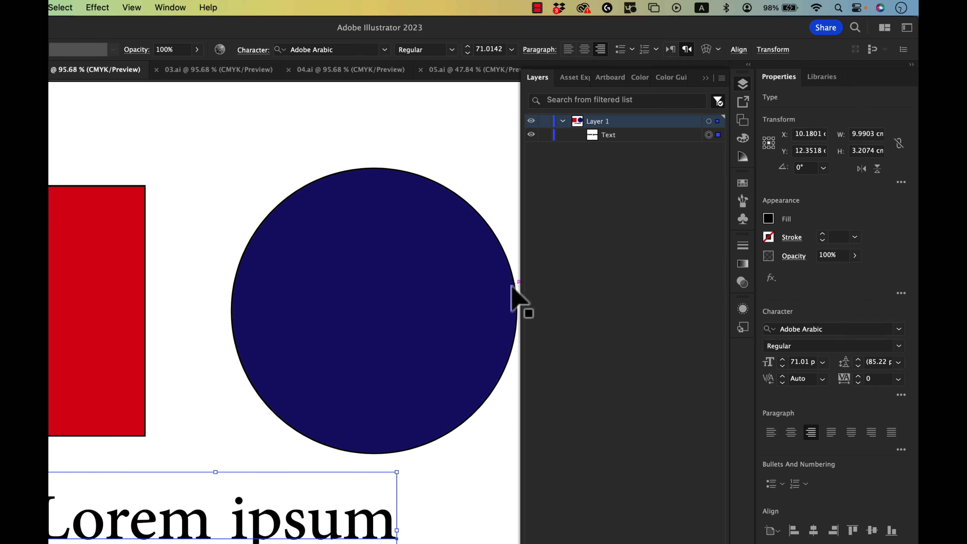
click(718, 102)
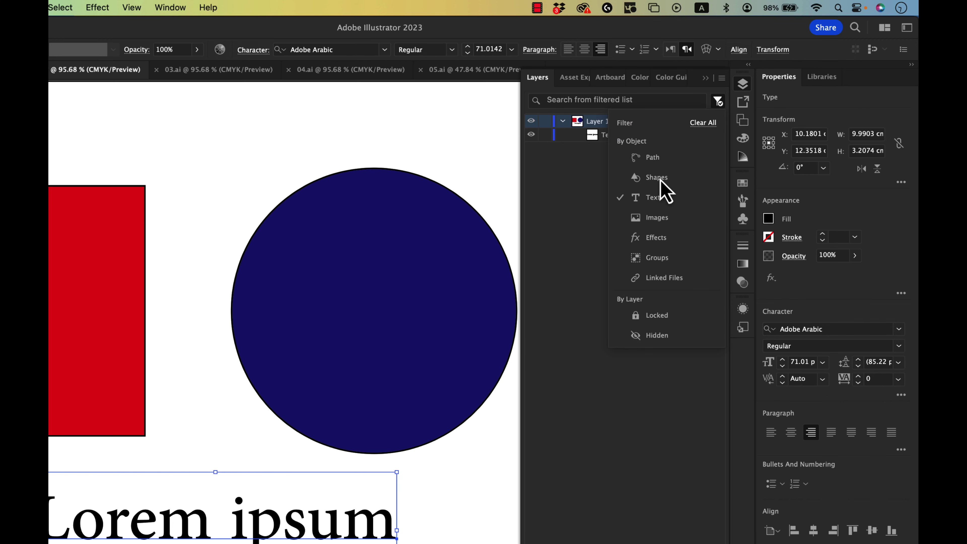
click(583, 152)
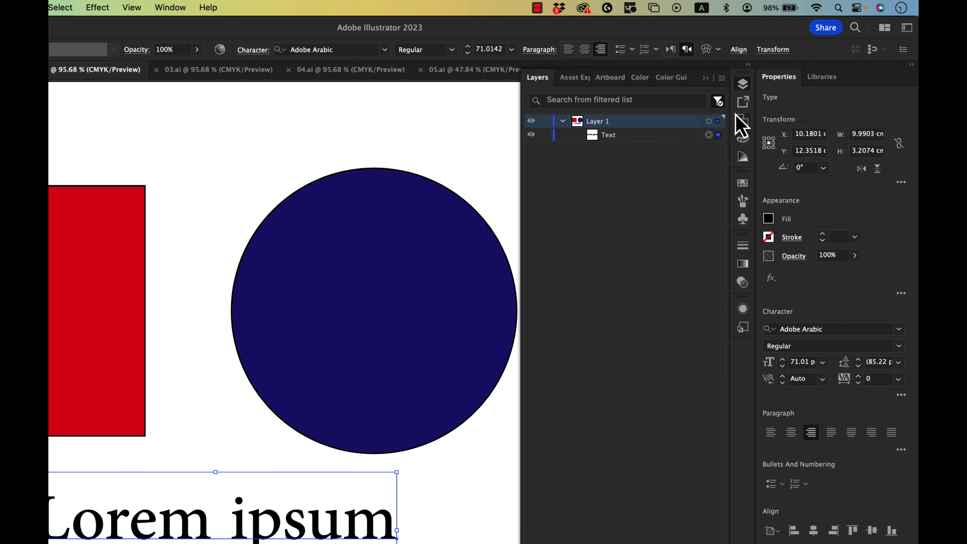
click(719, 101)
click(655, 179)
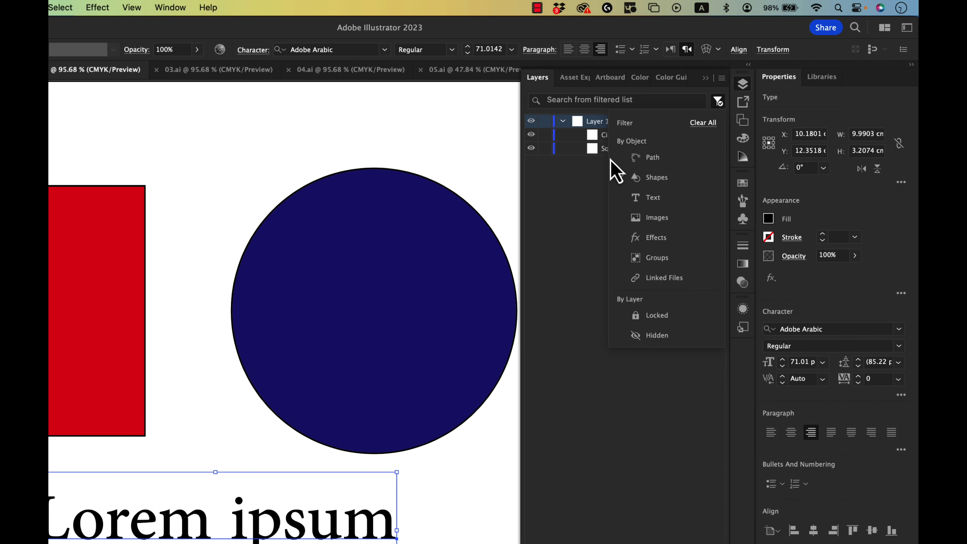
click(581, 183)
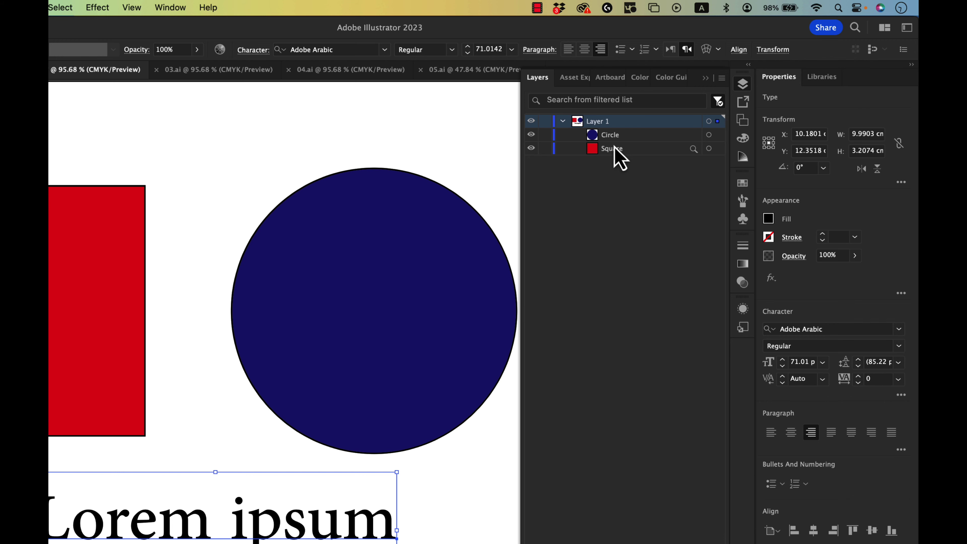
click(719, 102)
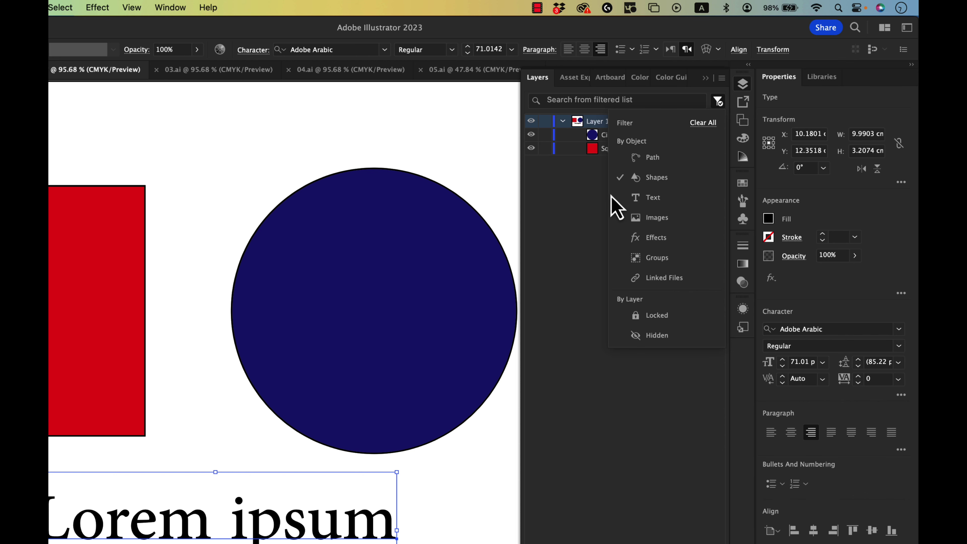
click(703, 125)
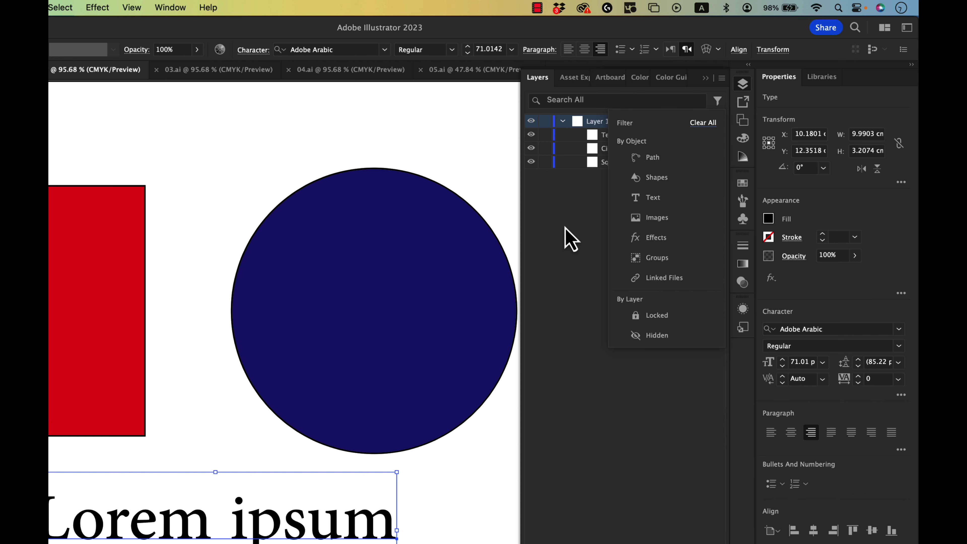
click(571, 221)
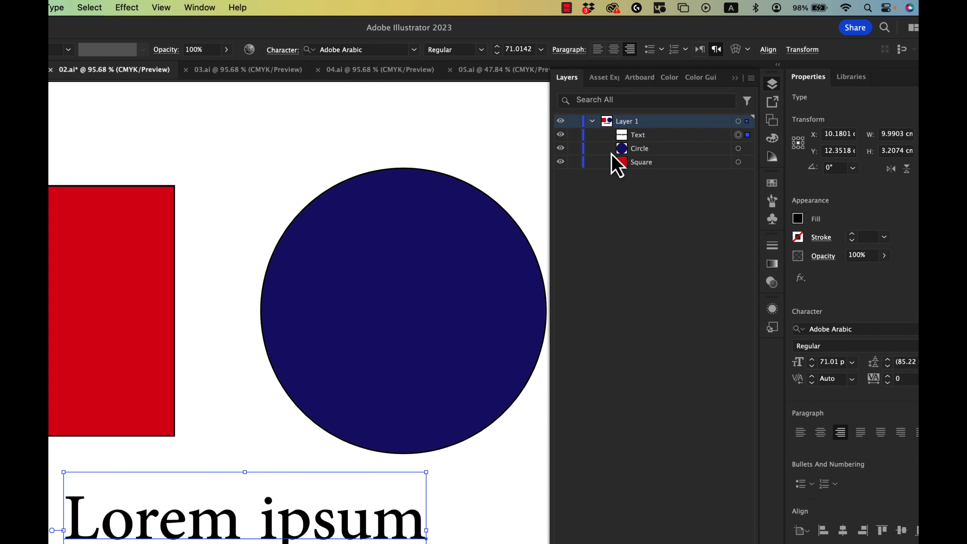
click(748, 101)
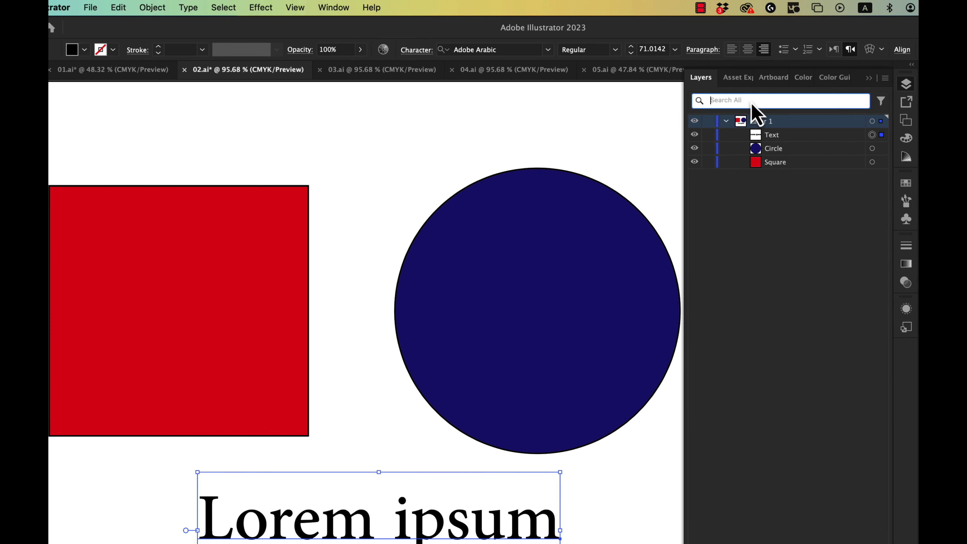
- Find the Circle layer via 'circl' and shrink the circle to 5.2 cm wide
text(circl)
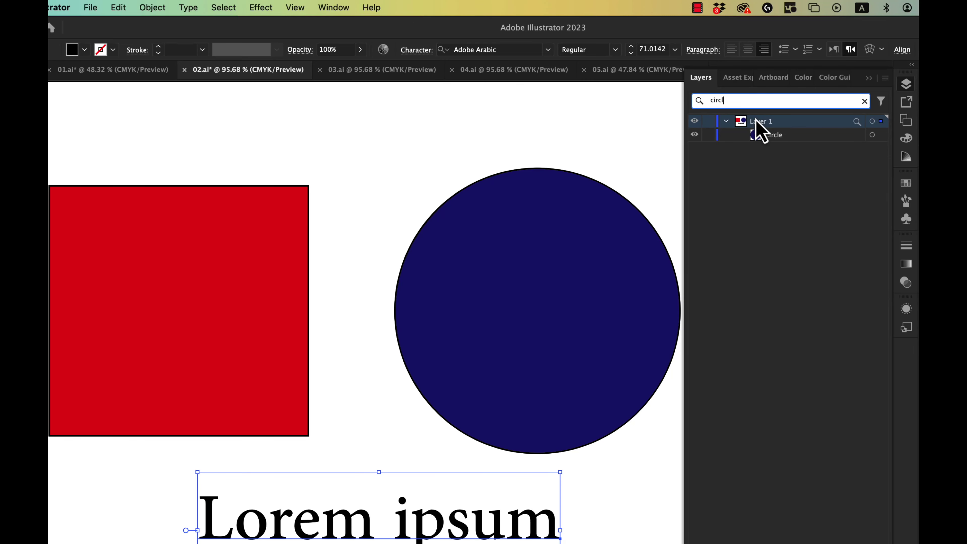
click(873, 135)
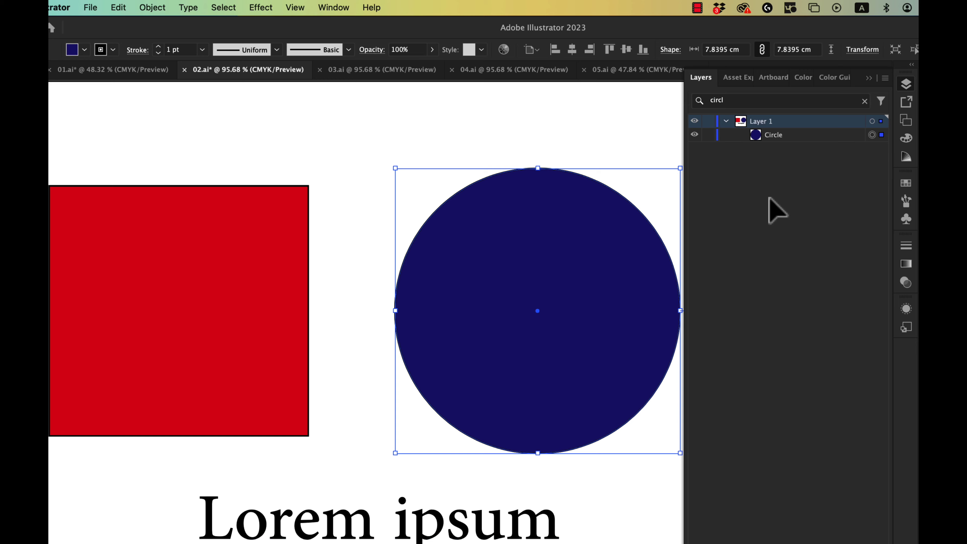
drag(520, 265, 515, 237)
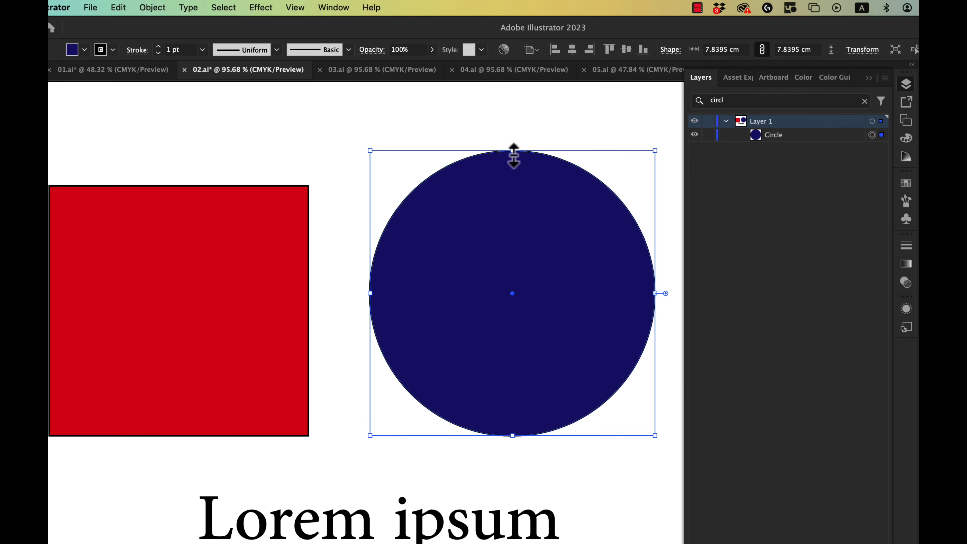
drag(513, 156, 514, 238)
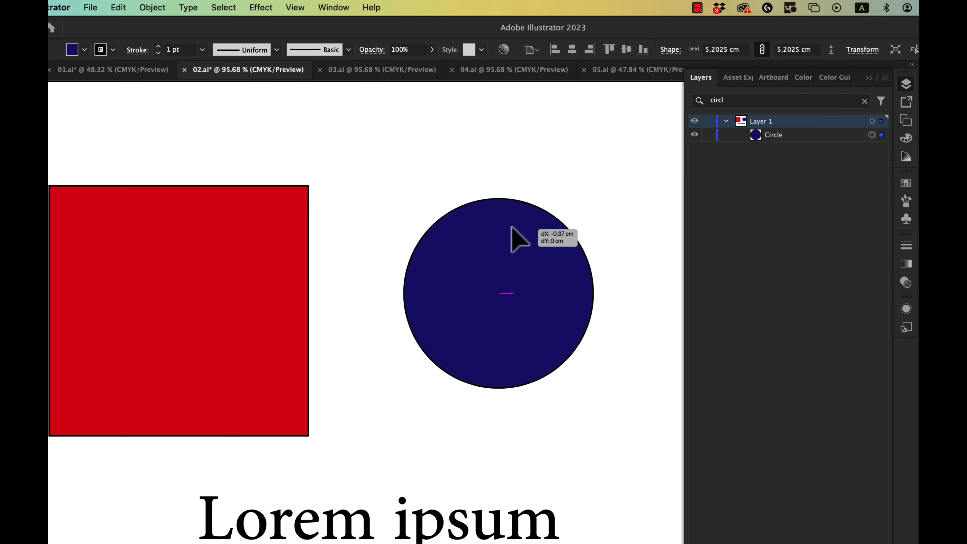
- Change the Layers search text and return to the 01.ai document
click(737, 99)
drag(724, 99, 687, 100)
text(squ)
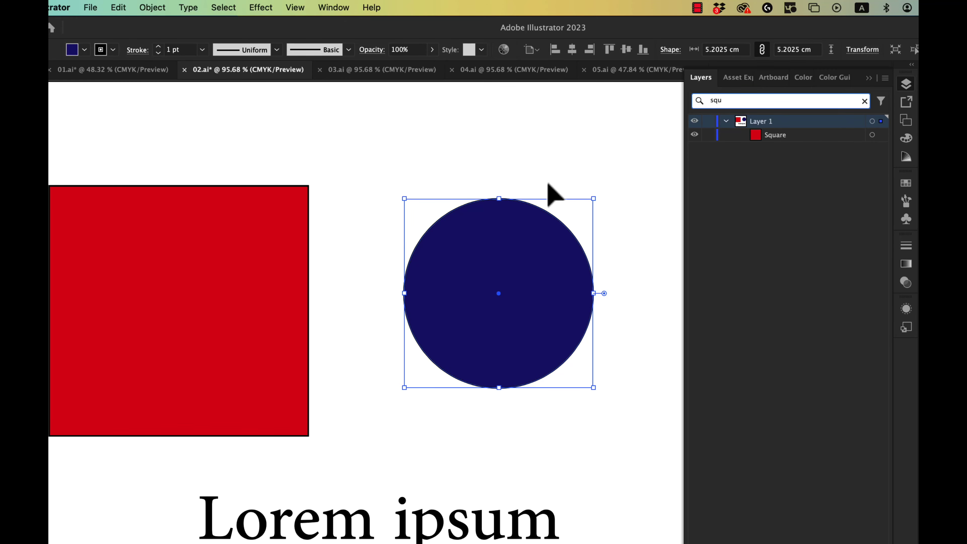
click(110, 71)
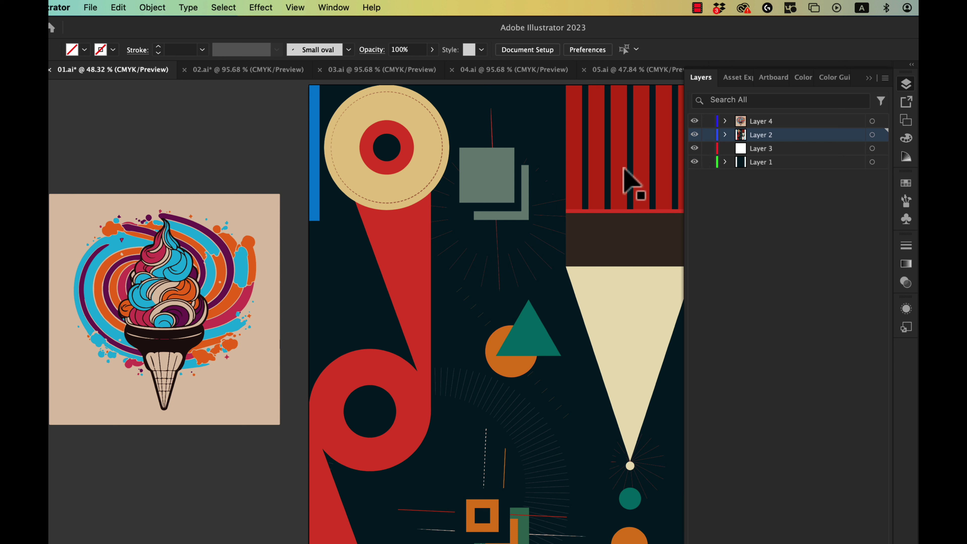
- In 01.ai, expand Layer 2 and its group, select a Rectangle, then return to 02.ai
click(726, 134)
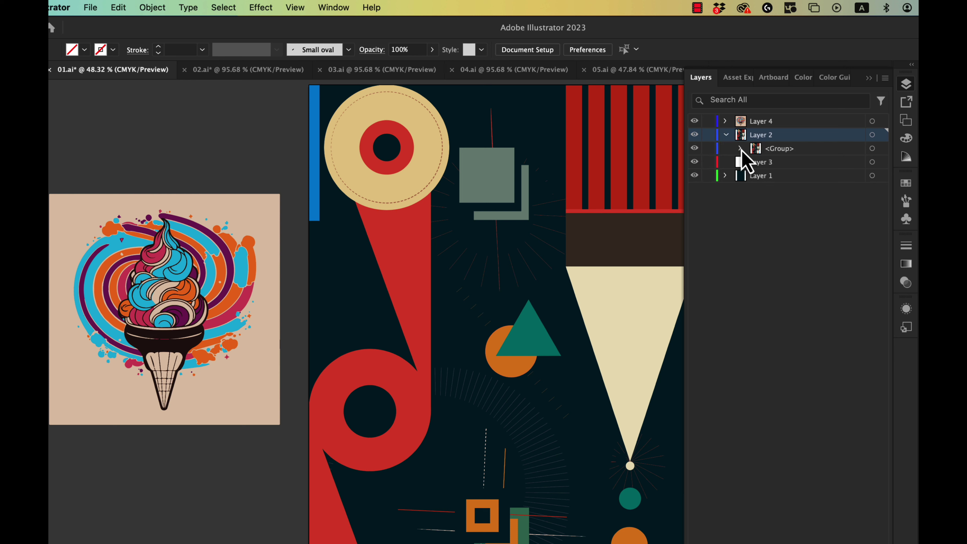
click(741, 148)
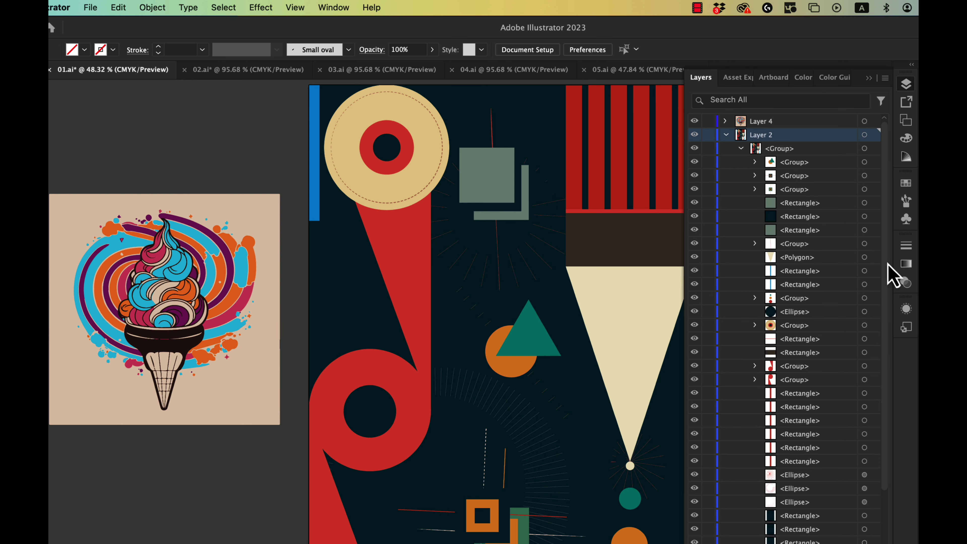
mouse_move(885, 269)
mouse_down()
mouse_move(874, 364)
mouse_move(878, 216)
mouse_up()
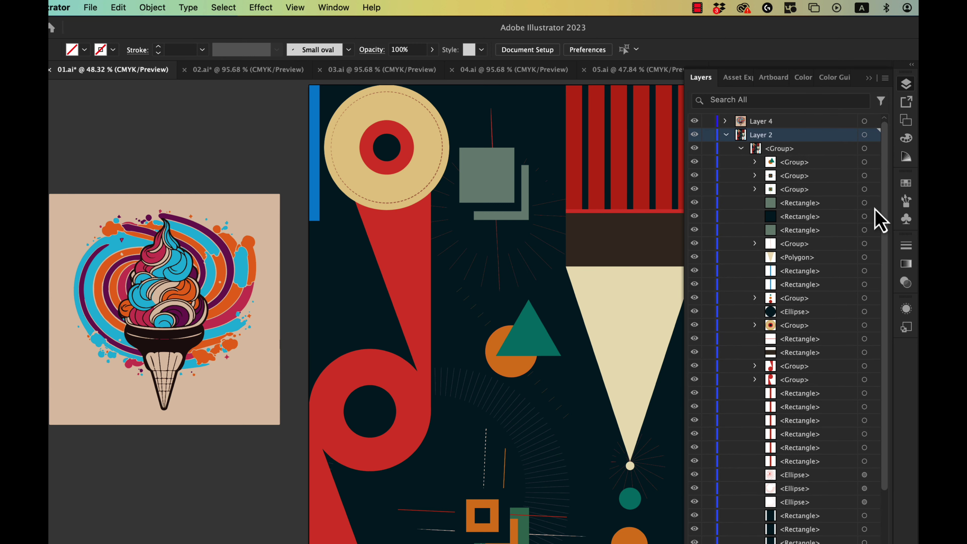
mouse_move(886, 225)
mouse_down()
mouse_move(885, 263)
mouse_move(886, 208)
mouse_up()
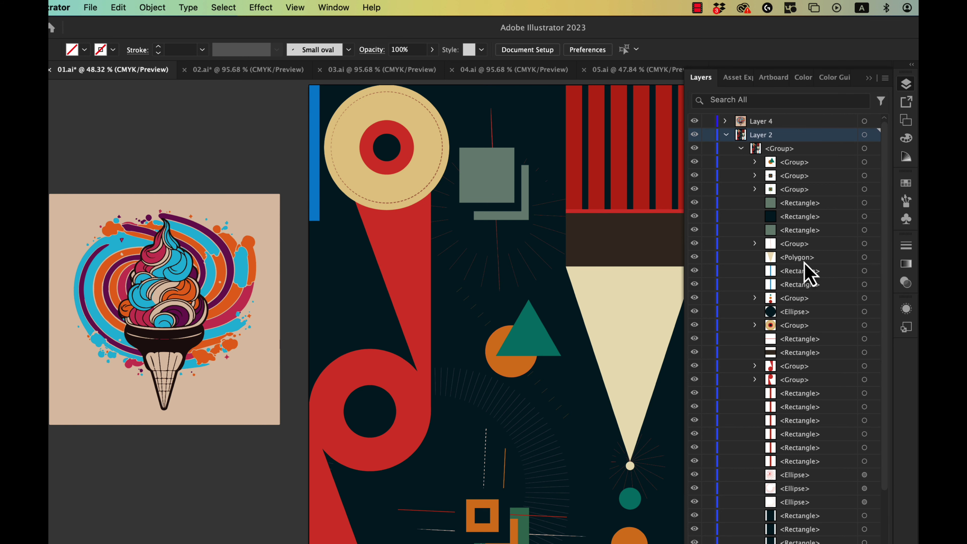
click(807, 271)
click(800, 288)
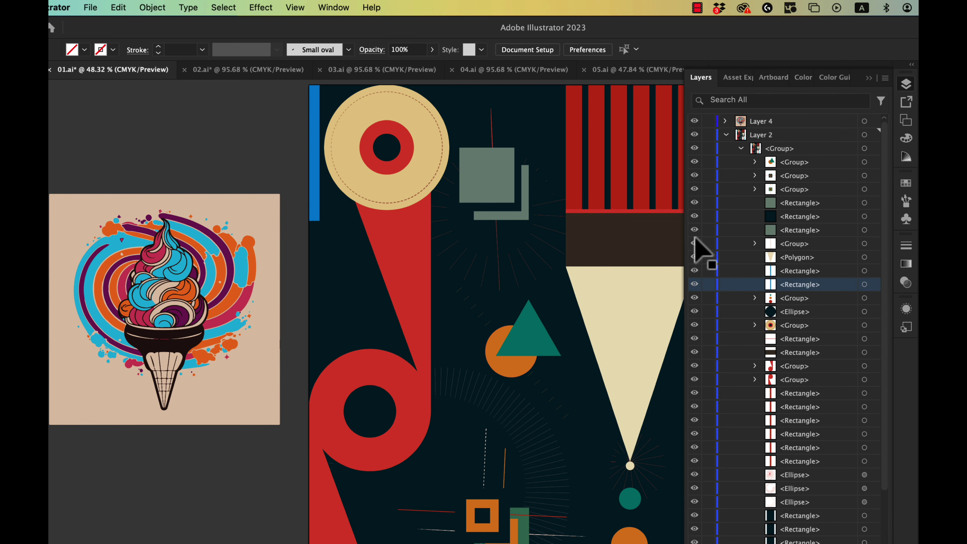
click(240, 73)
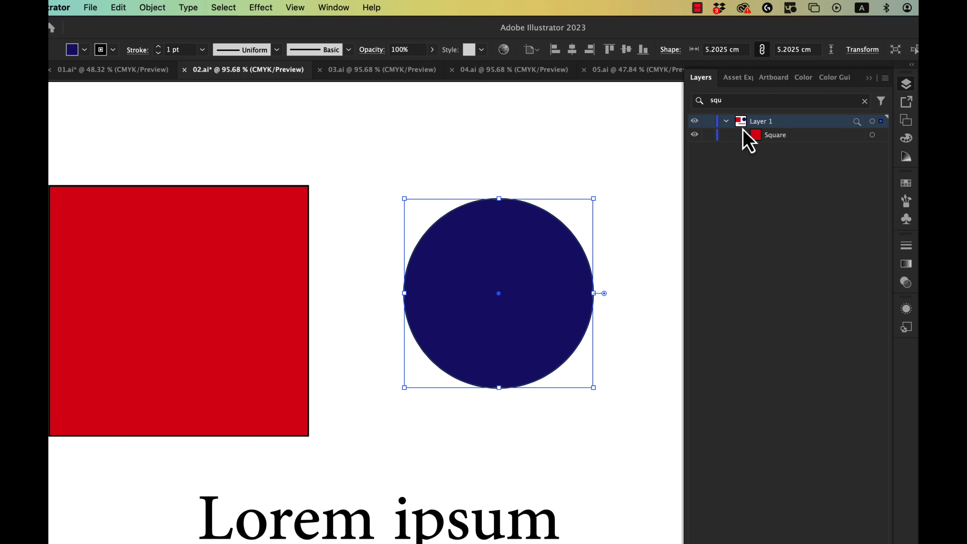
- Duplicate the Lorem ipsum text into the red square and enlarge the top copy to about 83 pt
click(732, 101)
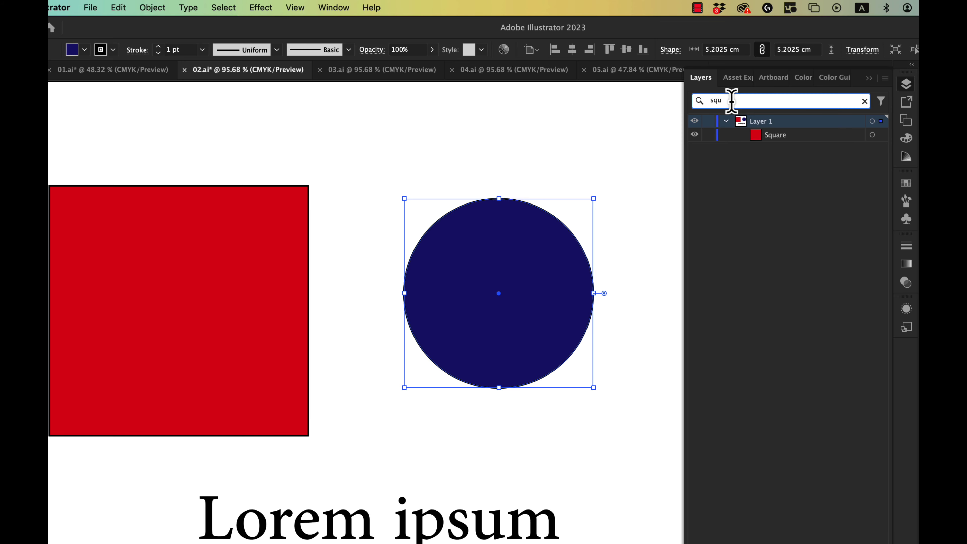
key(Return)
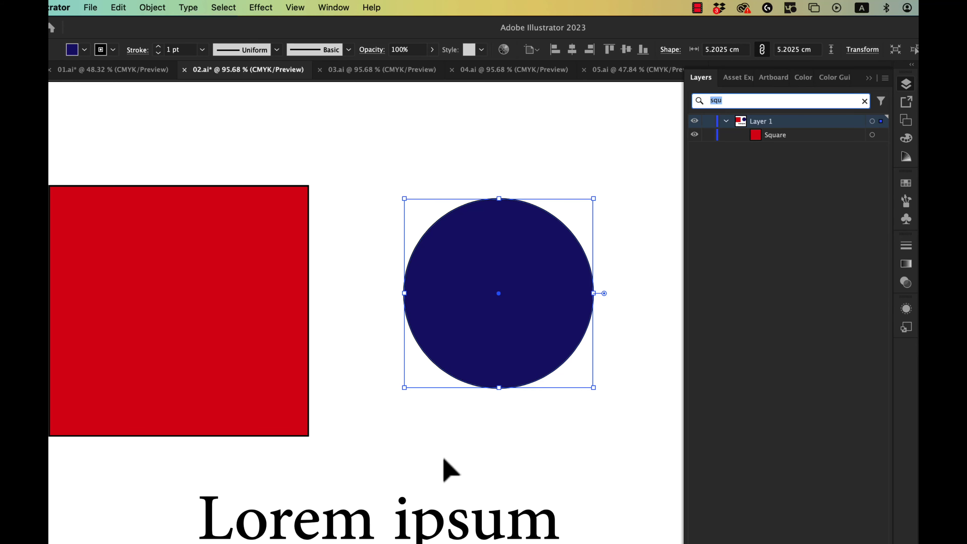
click(442, 466)
alt+drag(398, 528, 374, 185)
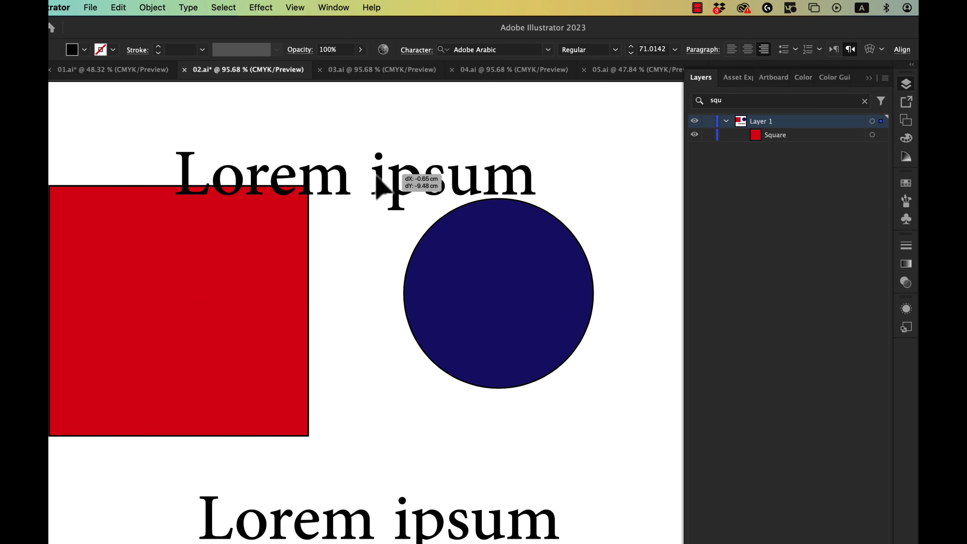
mouse_move(357, 136)
mouse_down()
mouse_move(383, 164)
mouse_move(202, 269)
mouse_move(560, 137)
mouse_up()
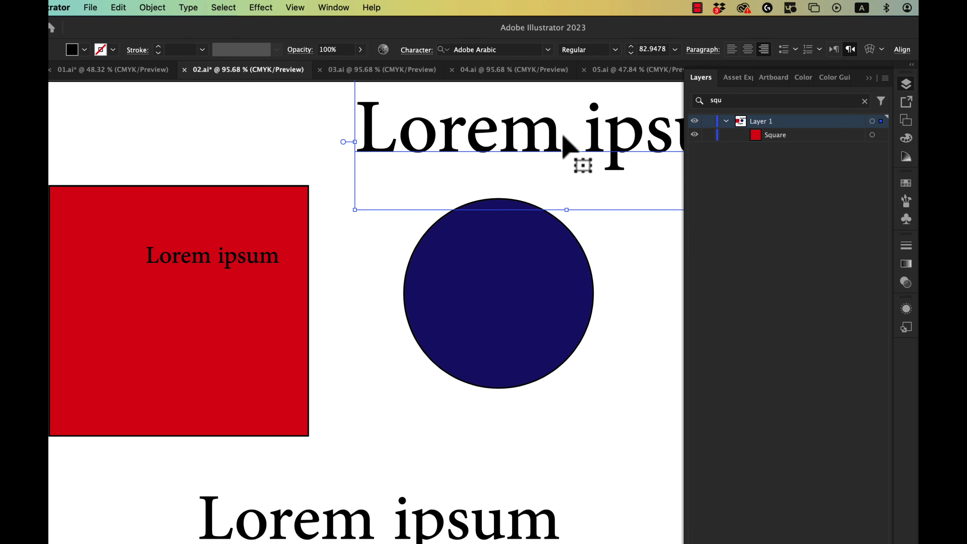
drag(567, 164, 541, 228)
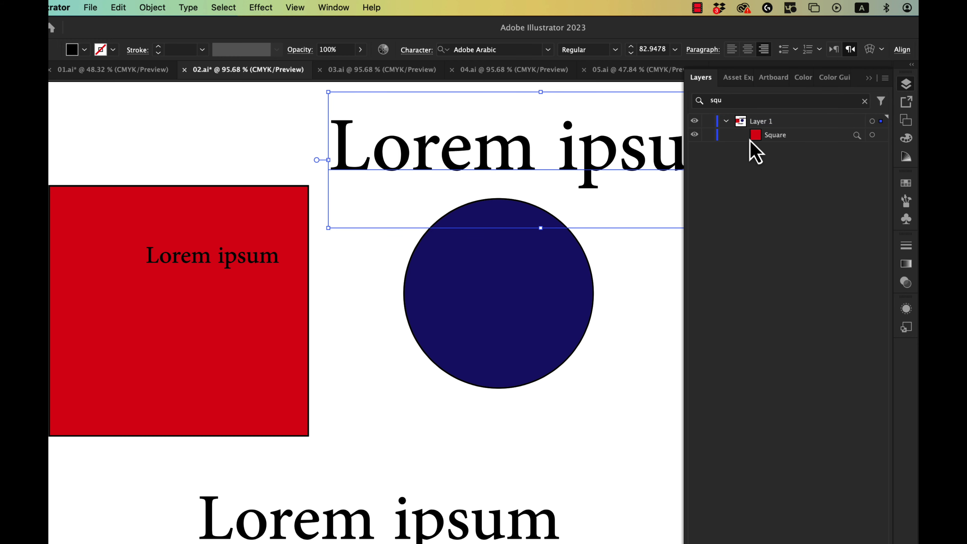
- Filter the layers list by 'text' and select the small and large Lorem ipsum text layers
click(864, 102)
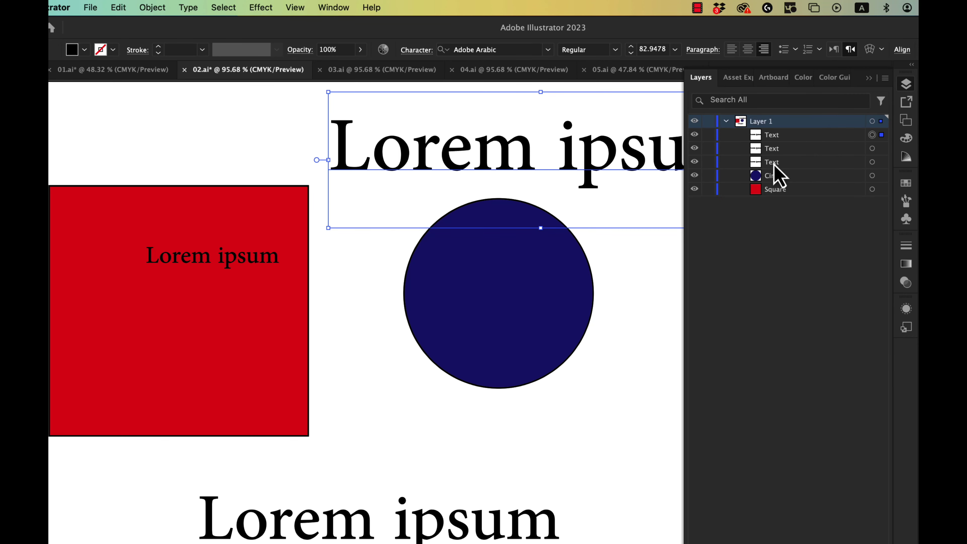
click(755, 100)
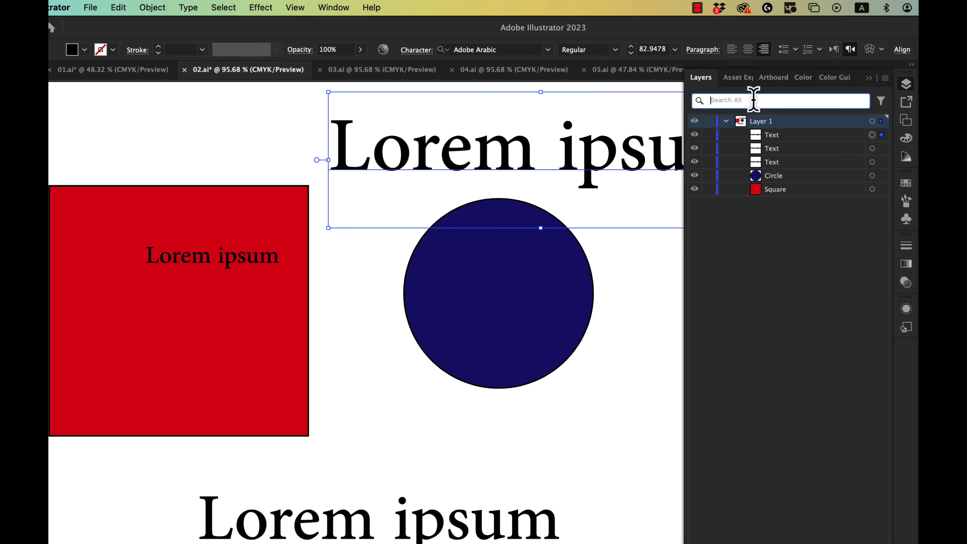
text(text)
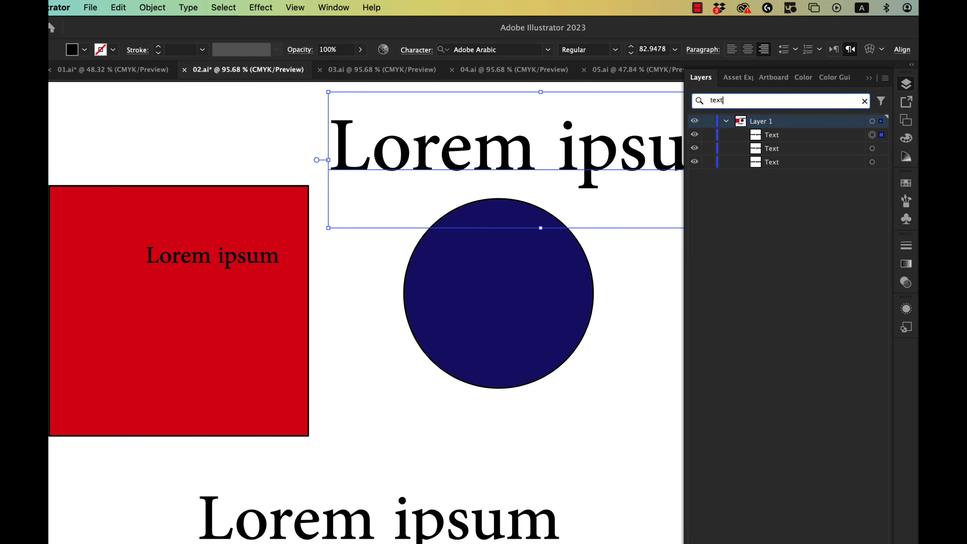
mouse_move(794, 134)
click(882, 149)
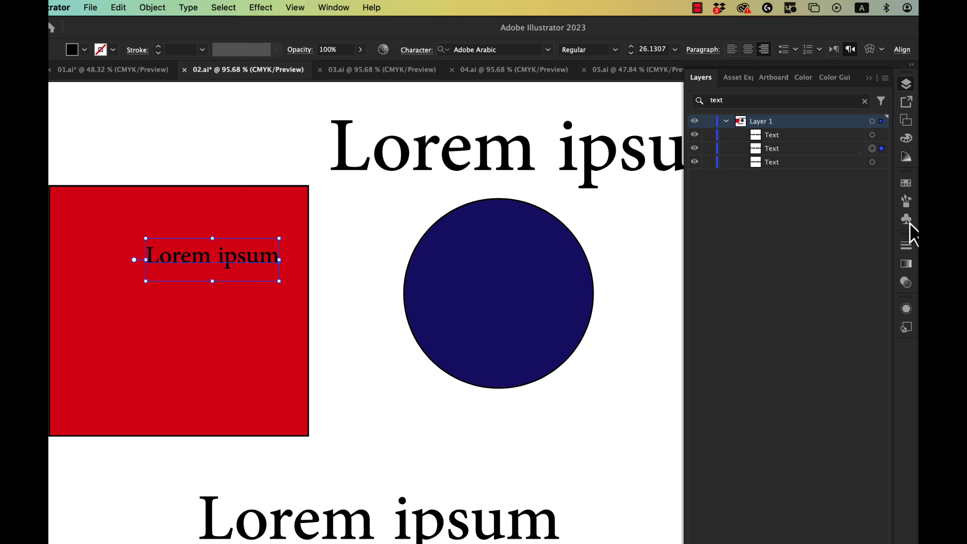
click(882, 162)
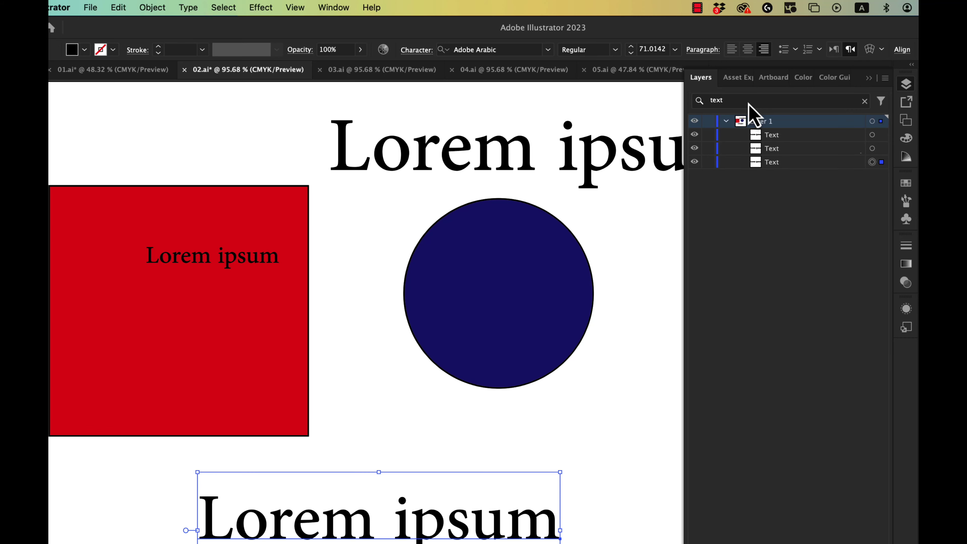
- Collapse Layer 1 and close the filtered layers list
click(882, 101)
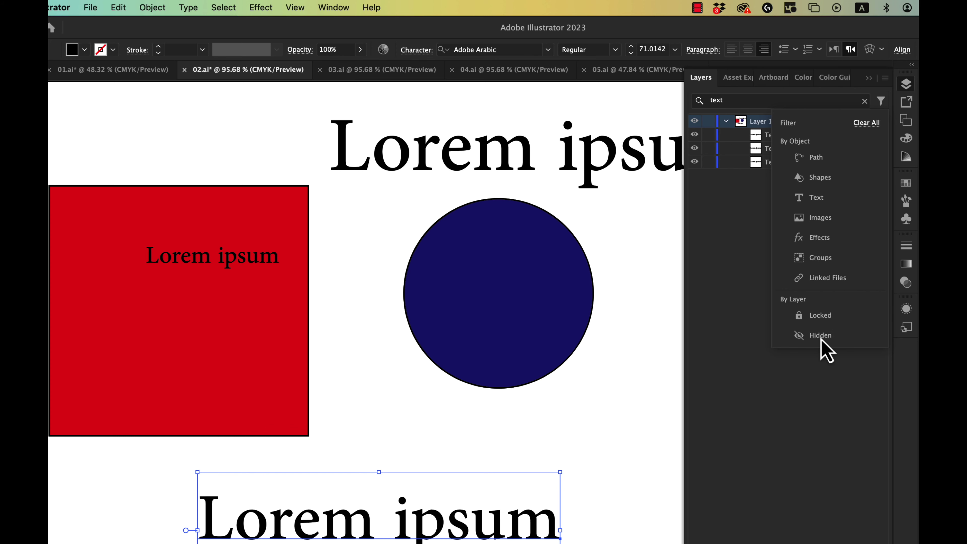
click(730, 101)
double_click(716, 100)
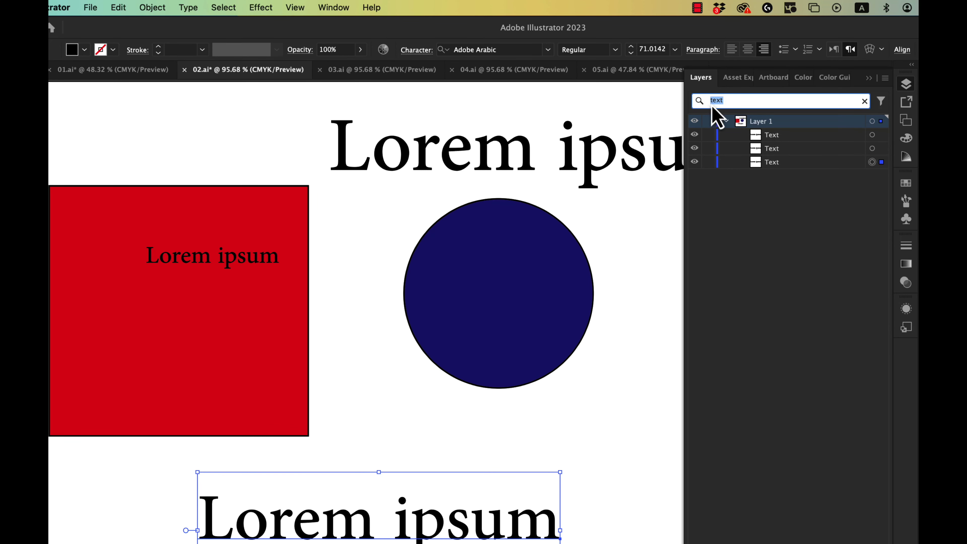
click(726, 121)
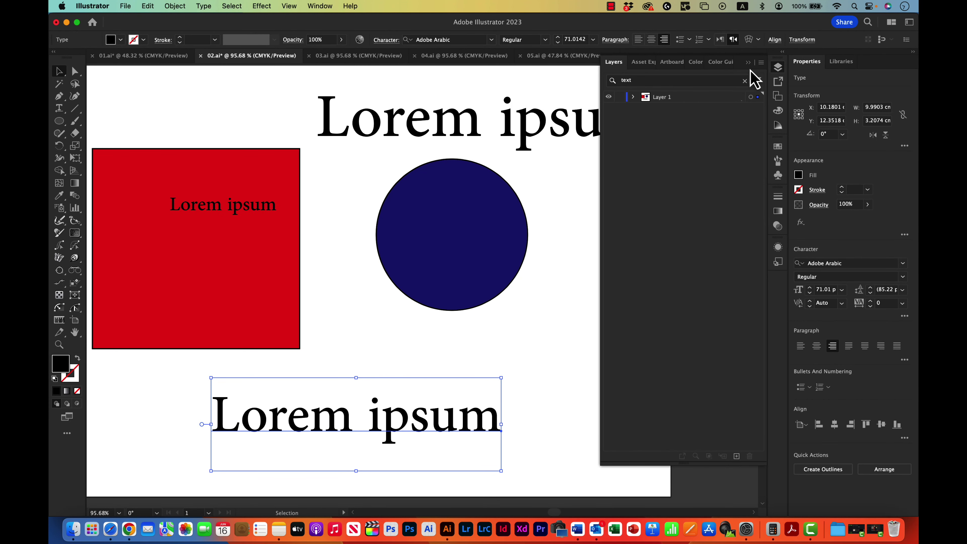
click(777, 73)
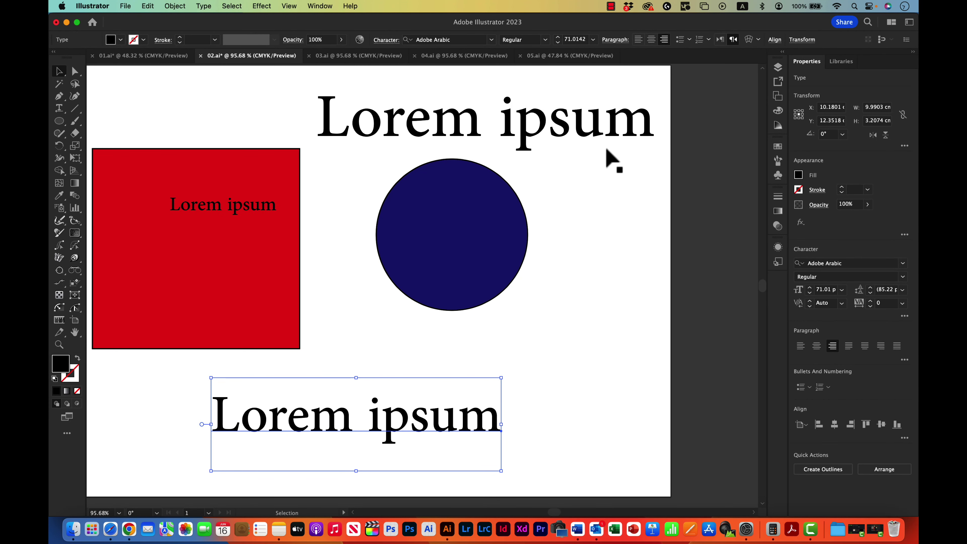
- Pan the 02.ai artboard into view and switch to the 03.ai document
drag(564, 159, 620, 167)
key(v)
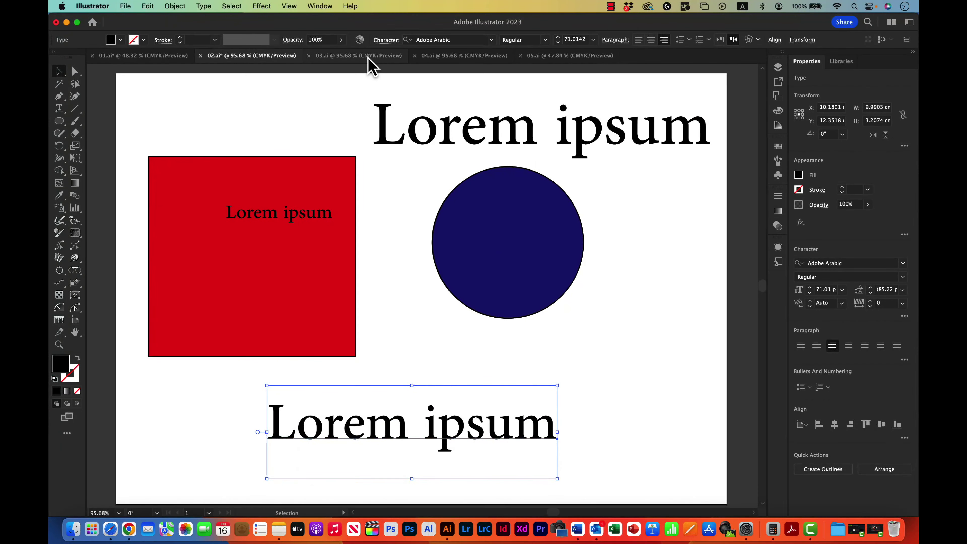
click(368, 57)
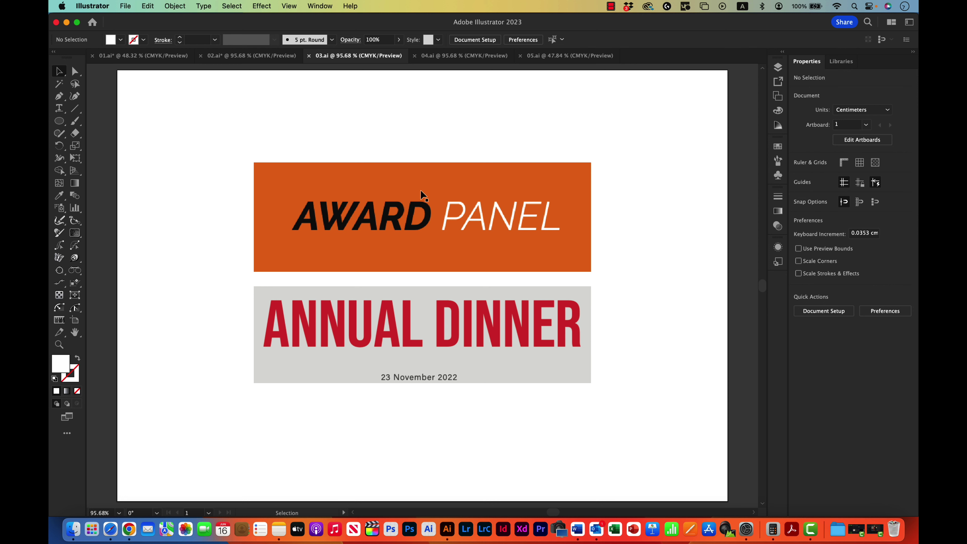
- Move the AWARD PANEL banner, undo it back to its original spot, and select the banner image
mouse_move(420, 190)
mouse_down()
mouse_move(424, 166)
mouse_move(411, 185)
mouse_move(436, 184)
mouse_up()
double_click(411, 184)
key(Escape)
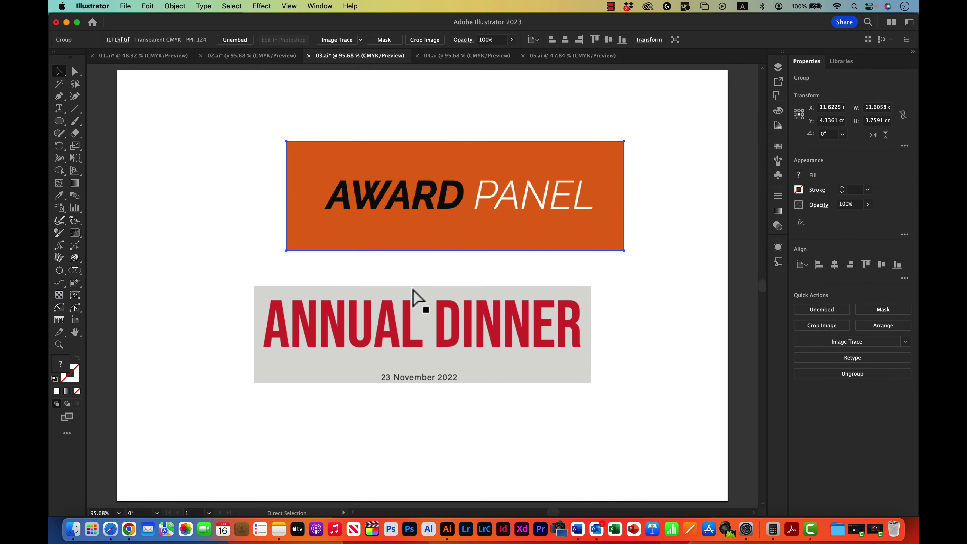
key(cmd+z)
double_click(407, 320)
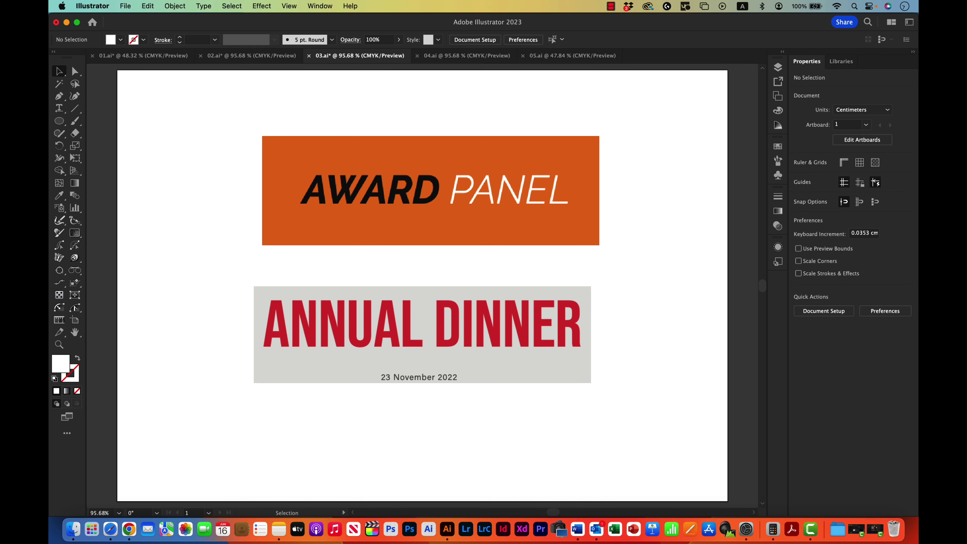
key(super+z)
key(super+z)
click(408, 308)
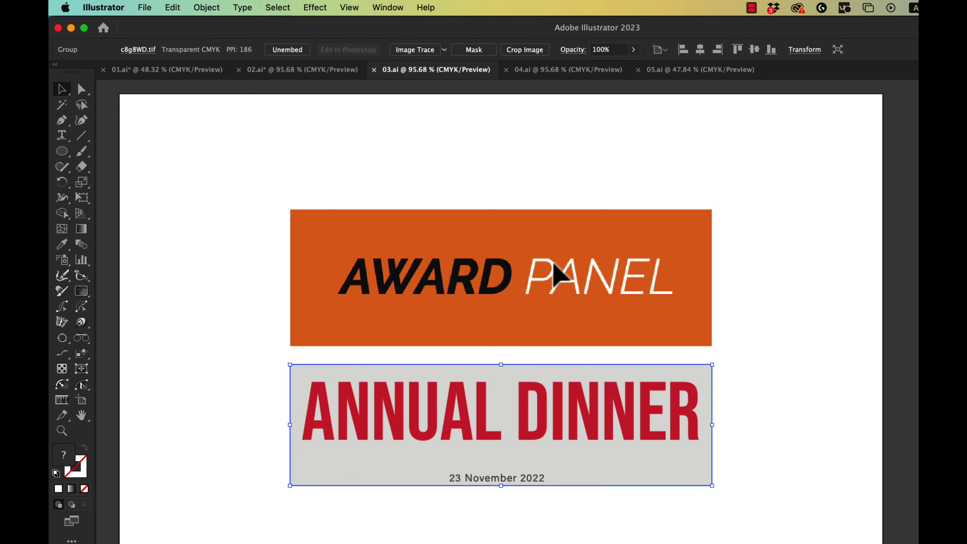
click(559, 275)
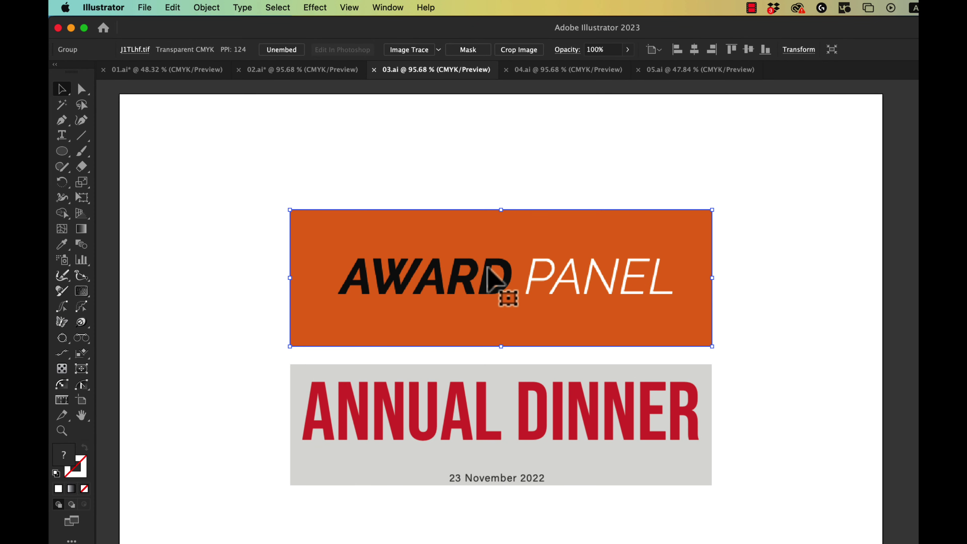
- Start Type > Retype (Beta) on the AWARD PANEL image and move its window off the artwork
click(242, 7)
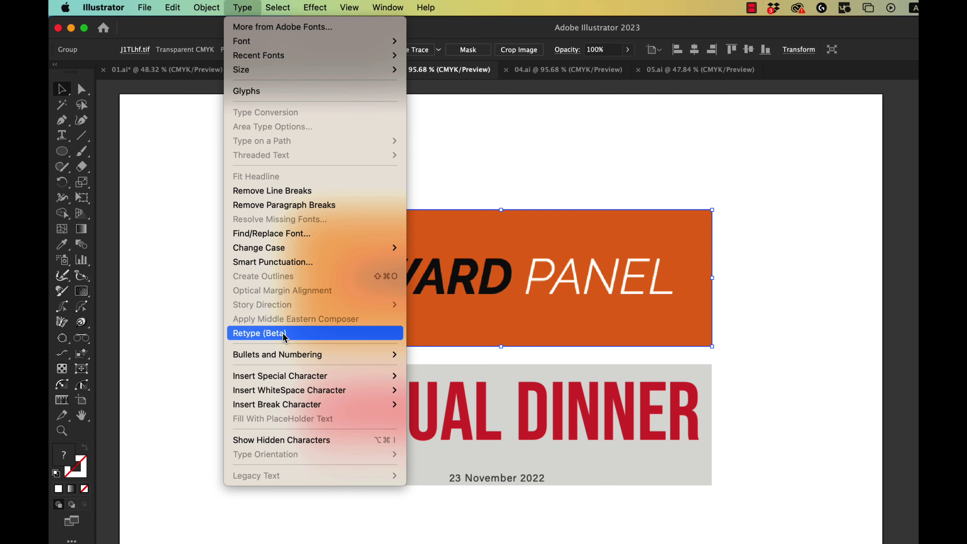
click(285, 334)
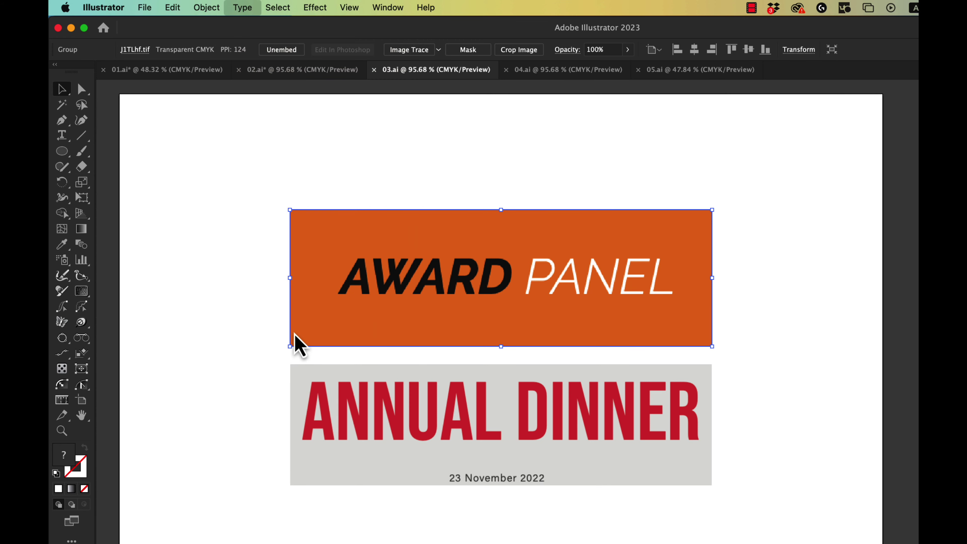
drag(460, 133, 718, 162)
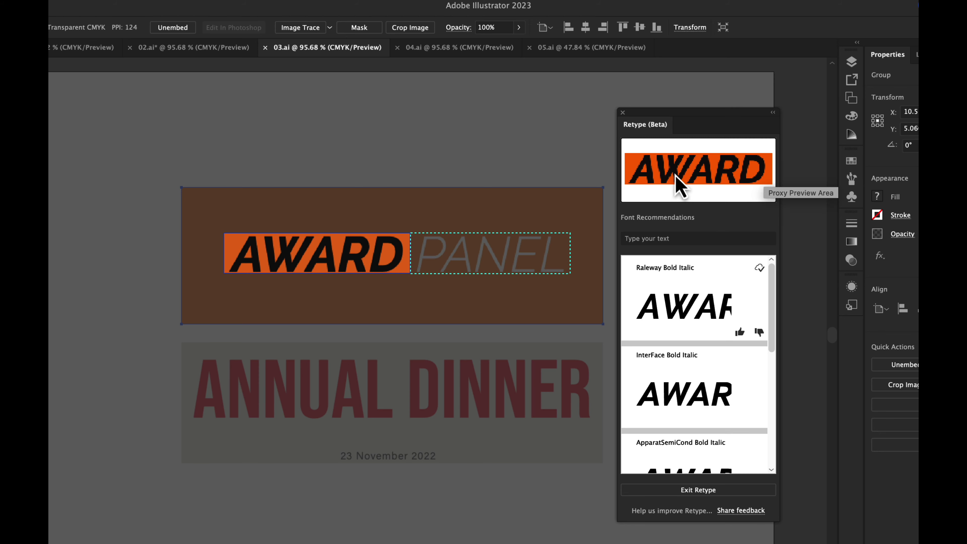
- Match the word AWARD with preview text 'AWARD' and browse suggestions like Raleway Bold Italic
click(497, 259)
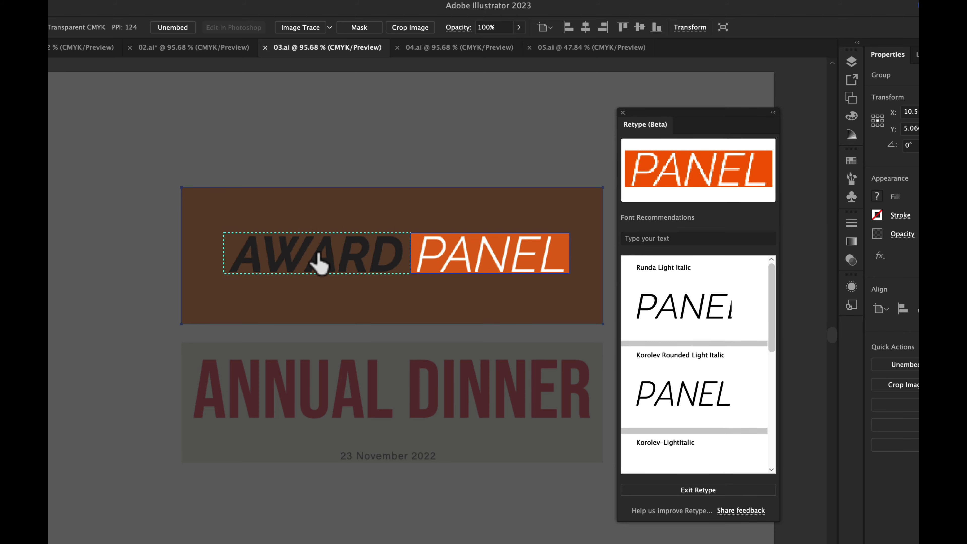
click(324, 264)
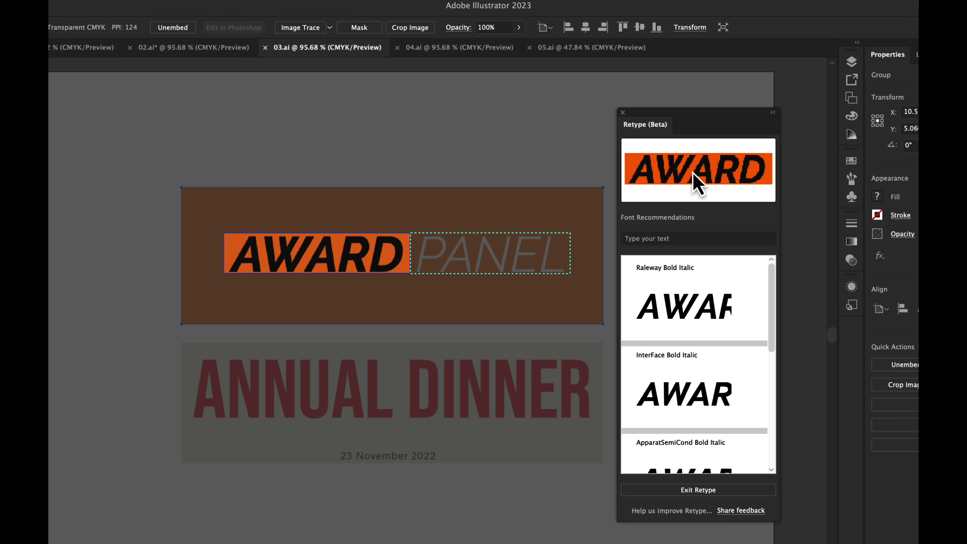
mouse_move(684, 302)
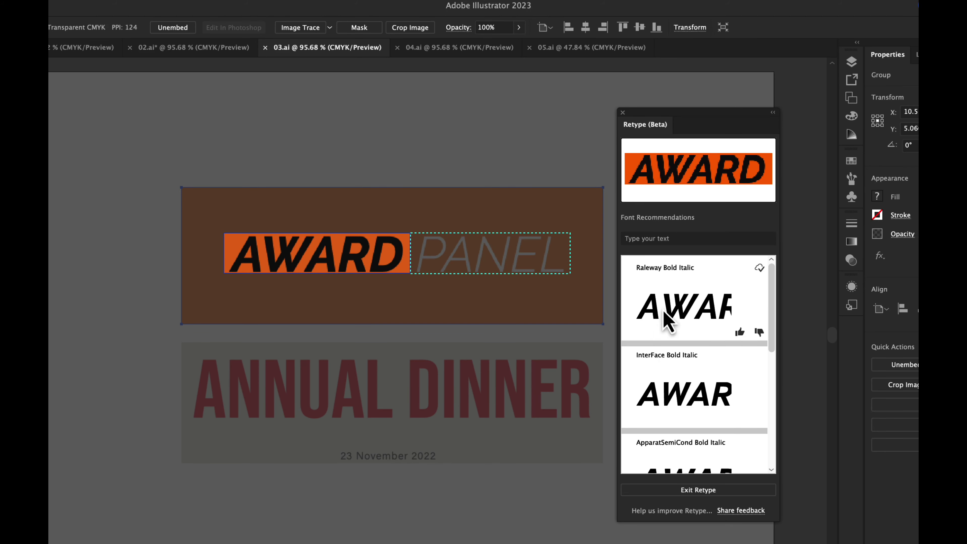
click(671, 238)
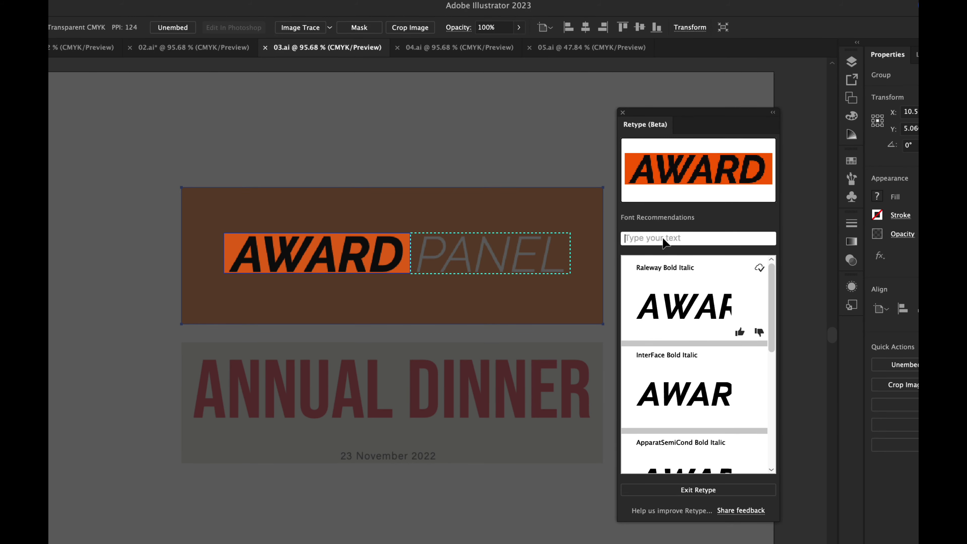
text(AWARD)
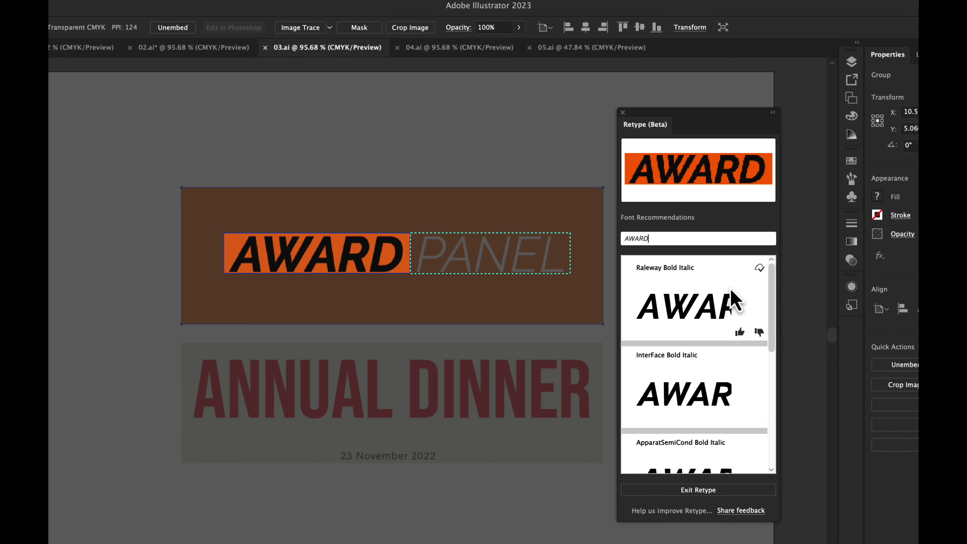
mouse_move(772, 288)
mouse_down()
mouse_move(771, 343)
mouse_move(772, 273)
mouse_up()
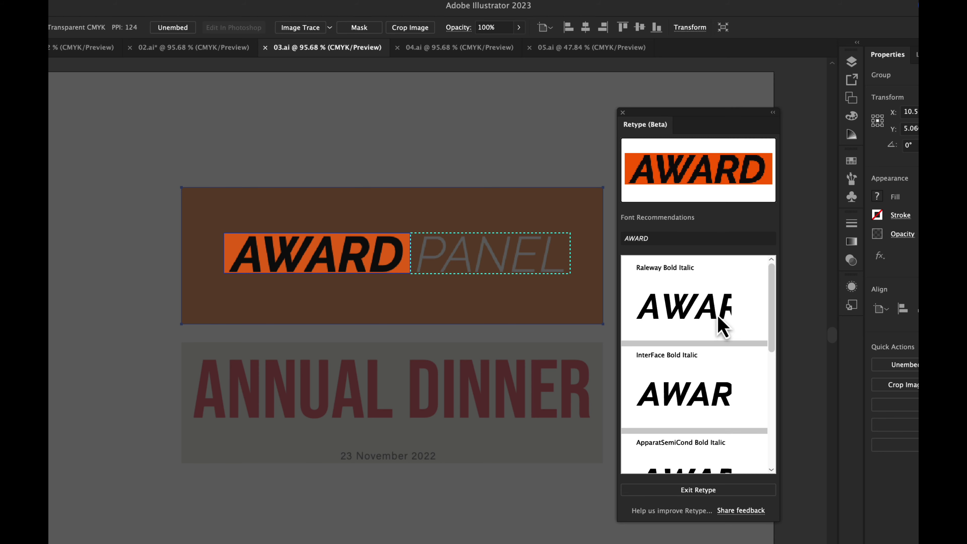
click(718, 301)
click(749, 278)
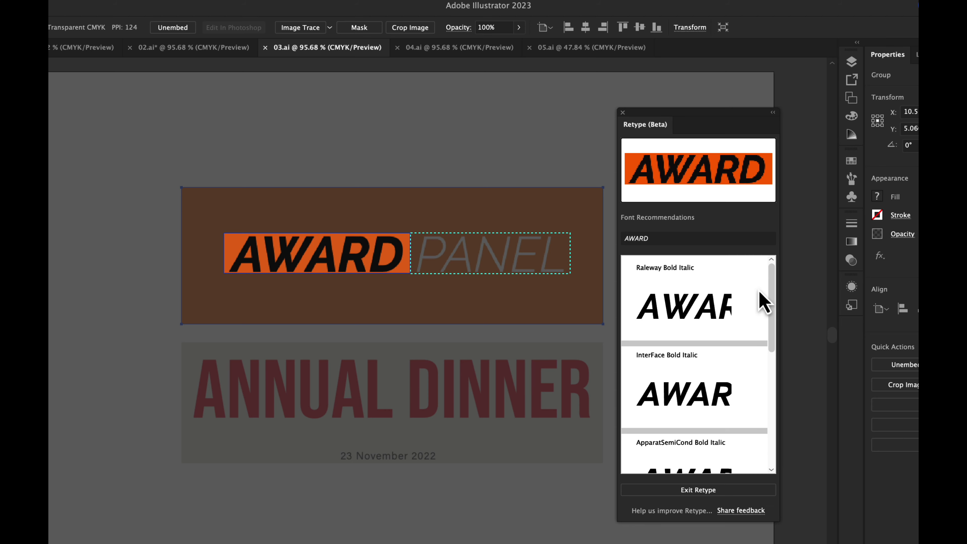
drag(773, 293, 772, 320)
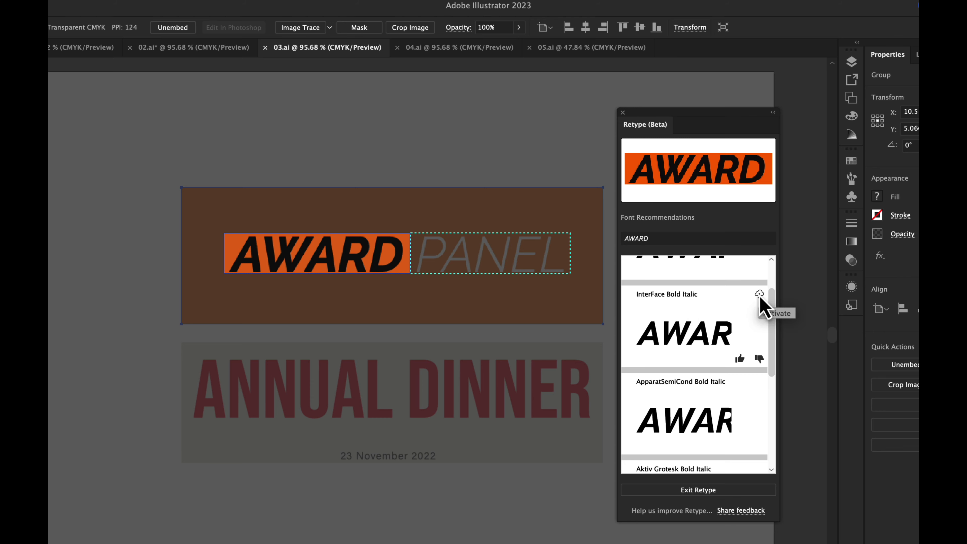
drag(771, 313, 773, 275)
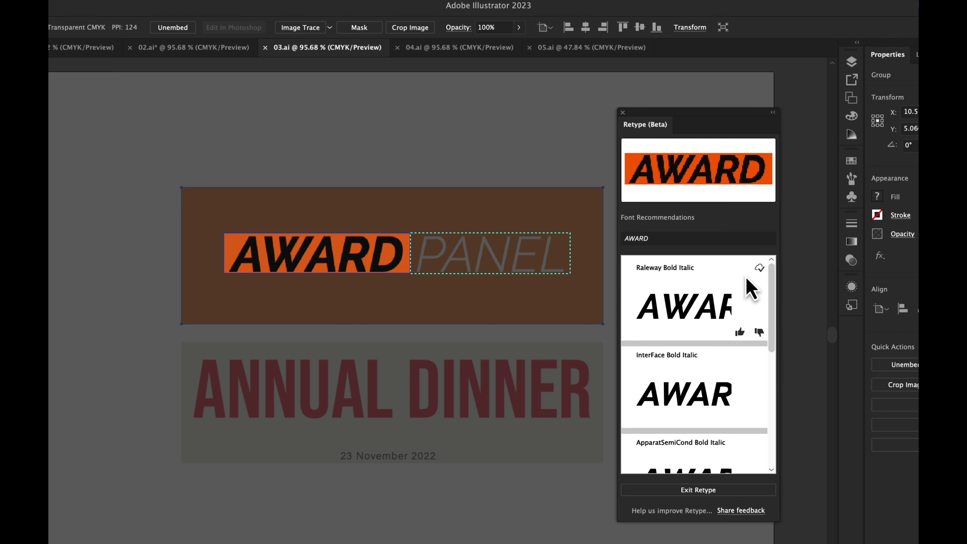
mouse_move(766, 301)
drag(769, 296, 771, 324)
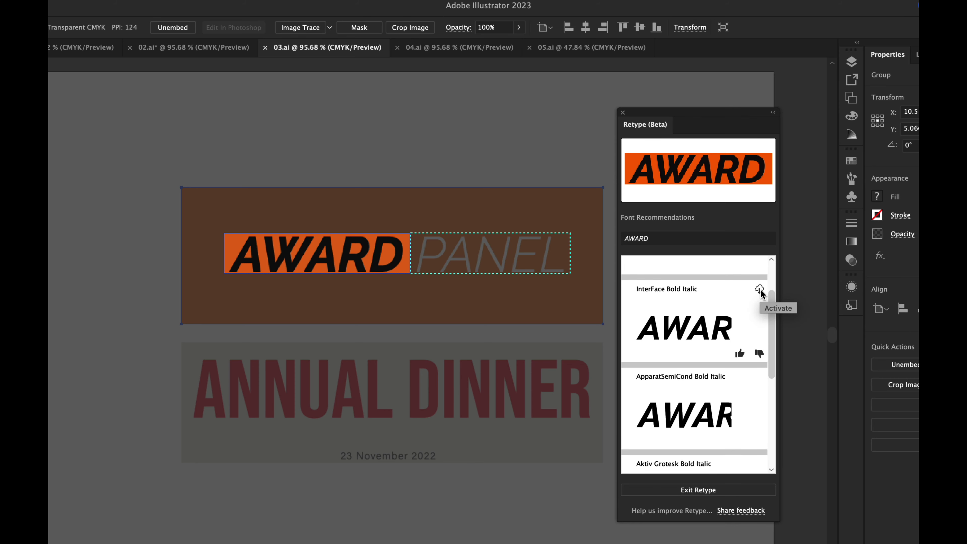
- Match PANEL with preview text 'Panel', browse light italic fonts like Korolev Light Italic, then exit Retype
click(486, 263)
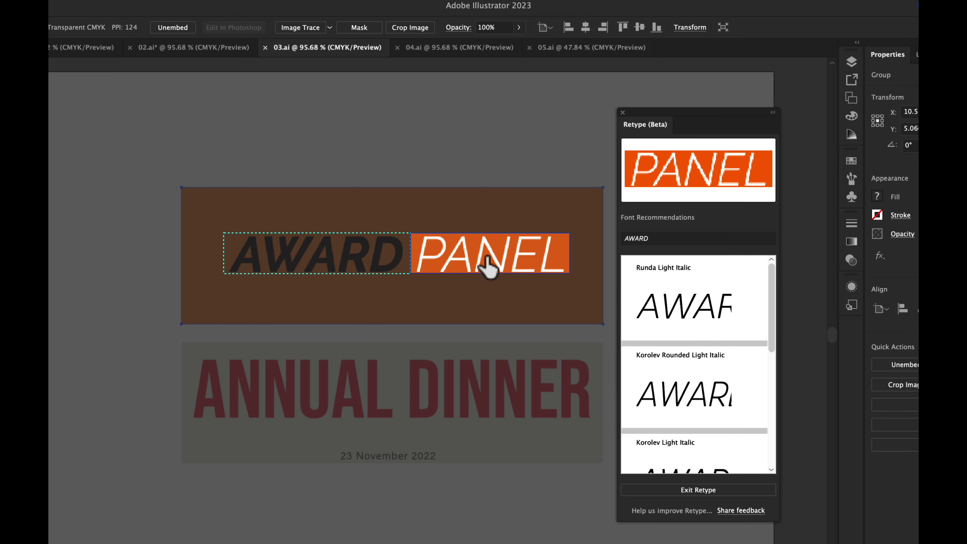
click(646, 240)
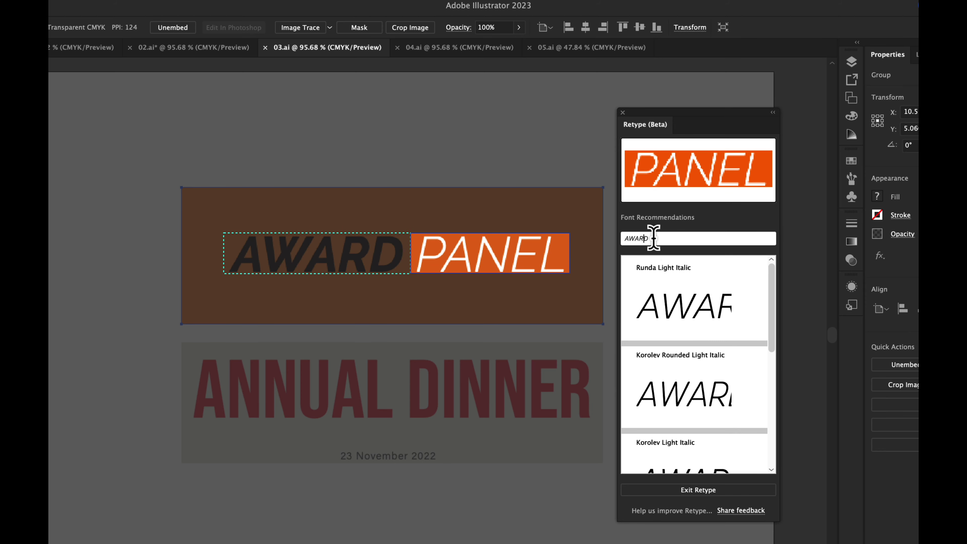
drag(650, 239, 600, 248)
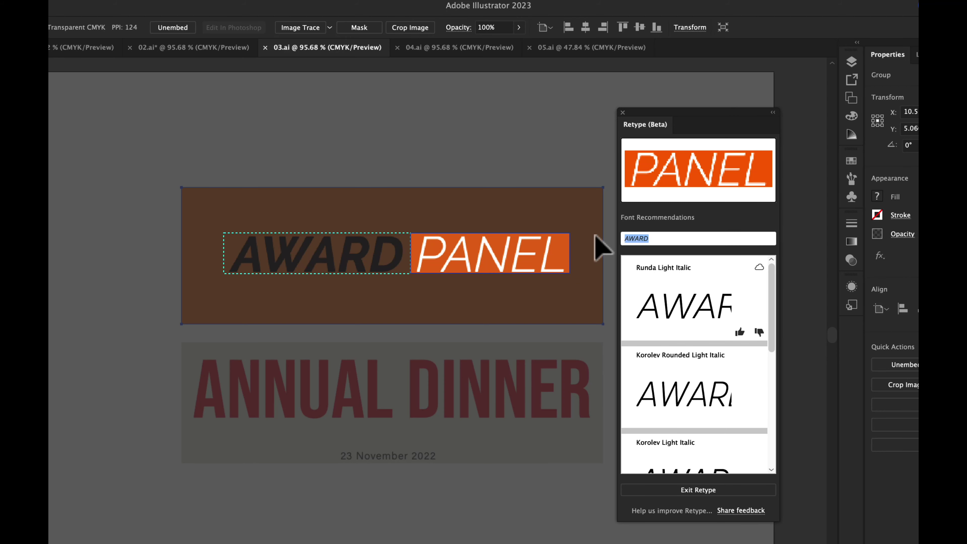
text(Panel)
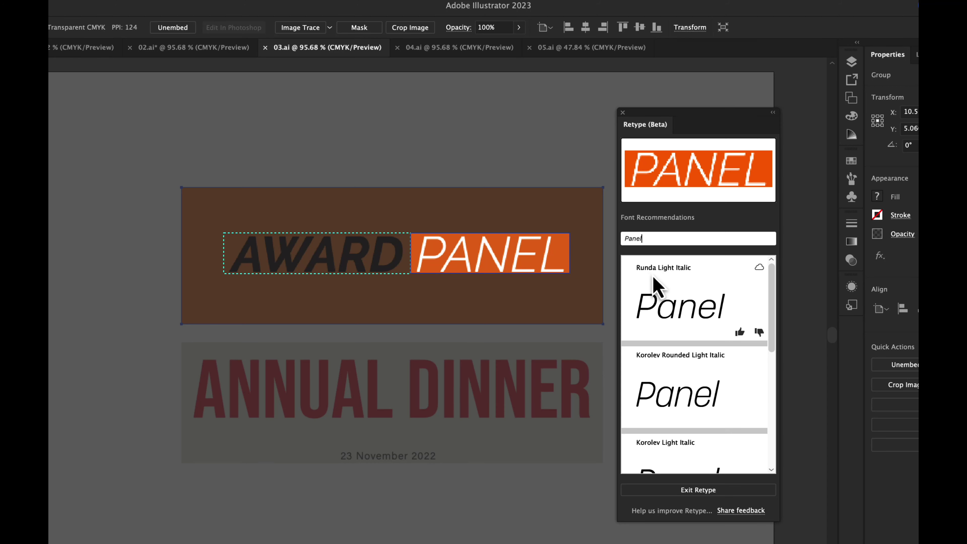
drag(771, 287, 772, 305)
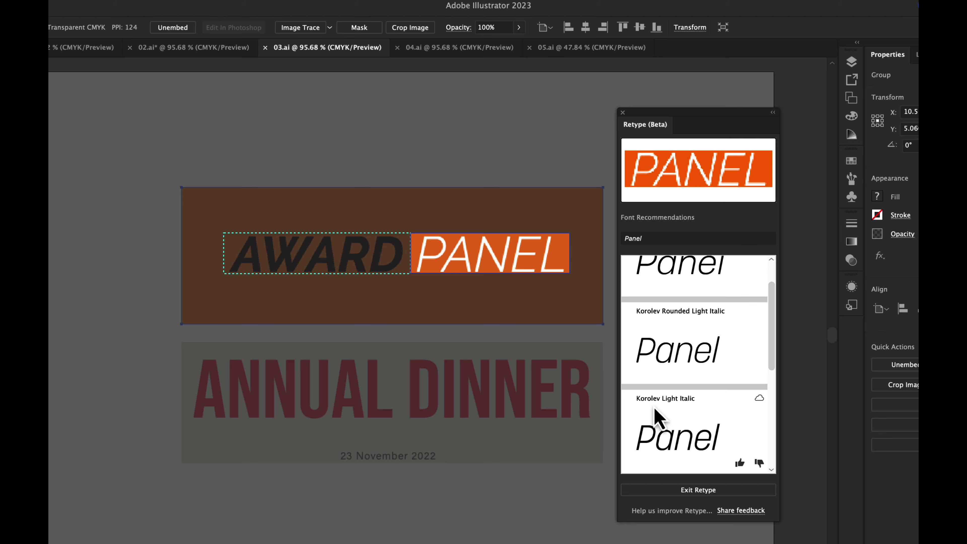
drag(773, 328, 769, 361)
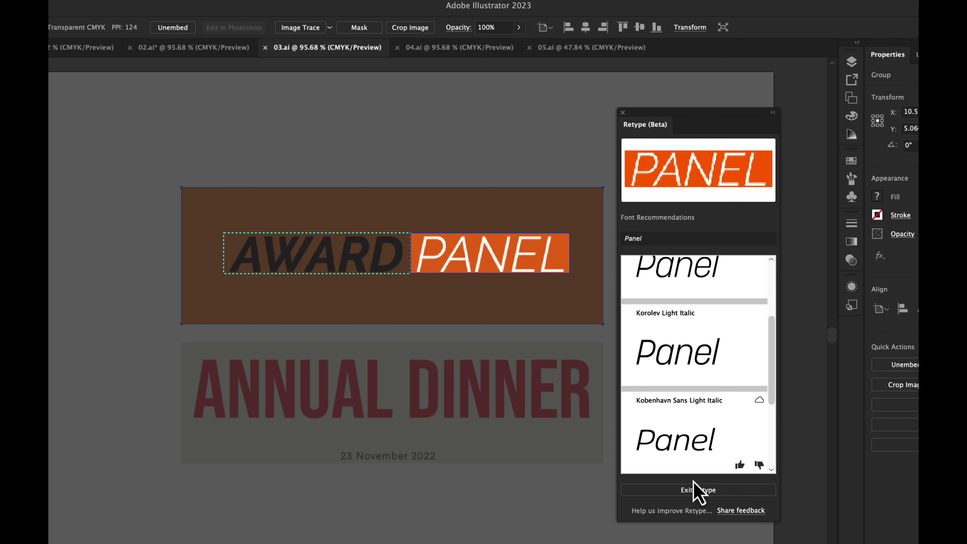
click(695, 491)
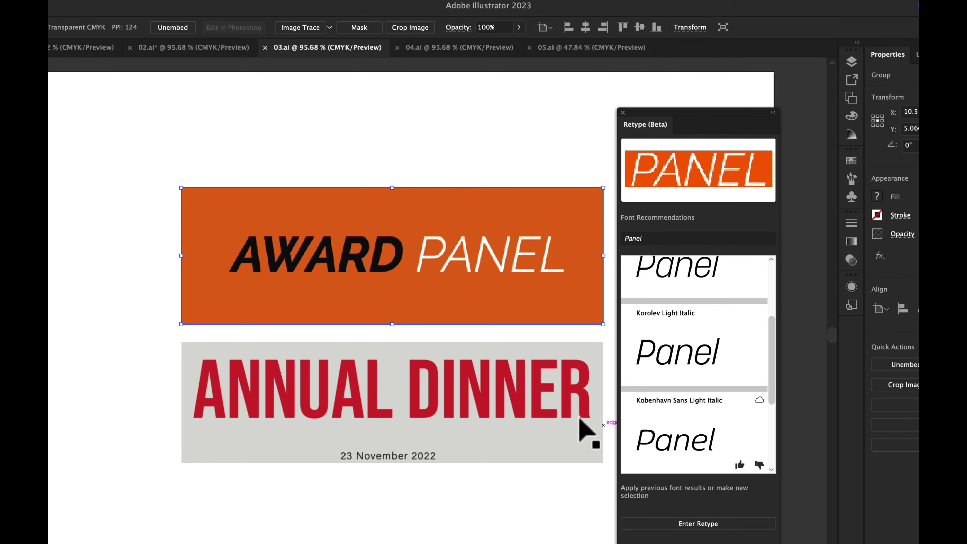
- Select the ANNUAL DINNER banner image and enter Retype on it
click(454, 385)
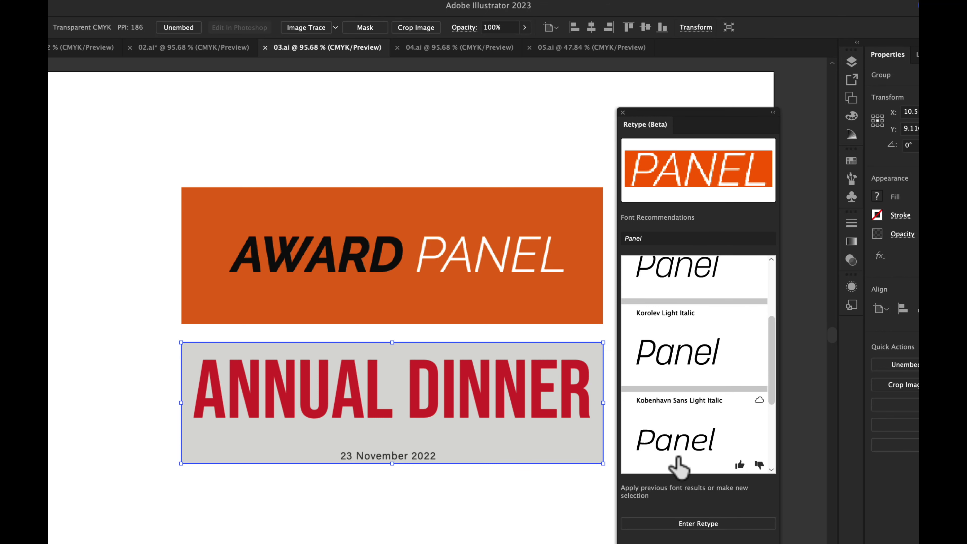
click(691, 525)
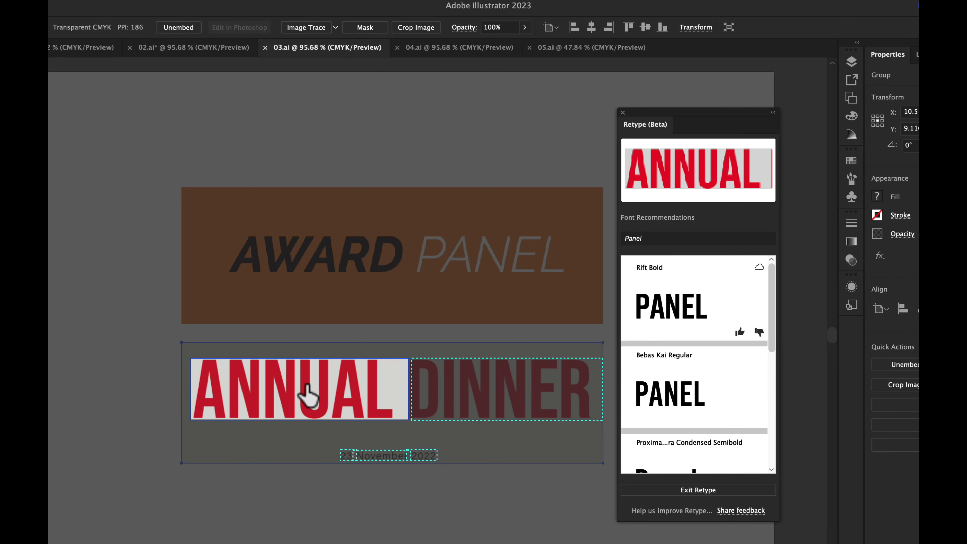
- Check Retype font matches for DINNER, the day, November and 2022
click(464, 402)
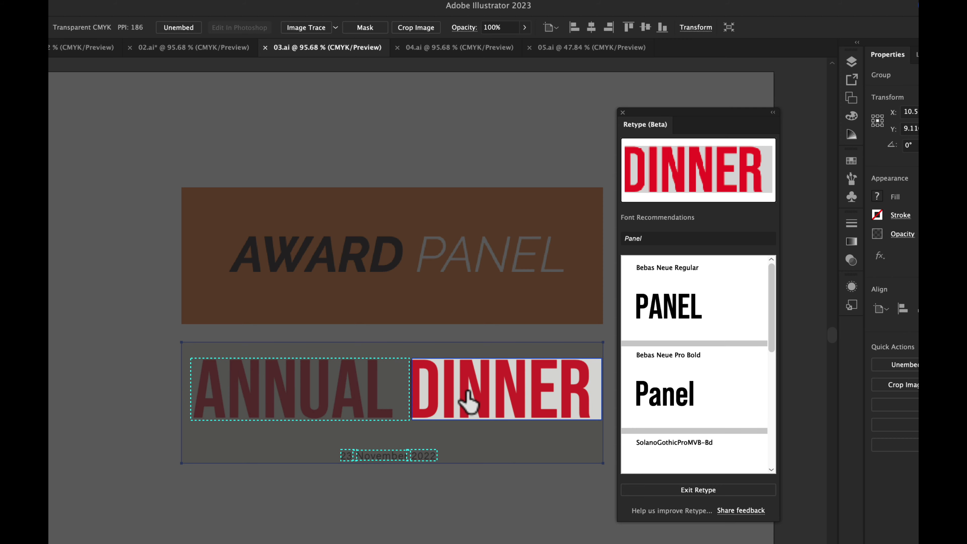
click(347, 456)
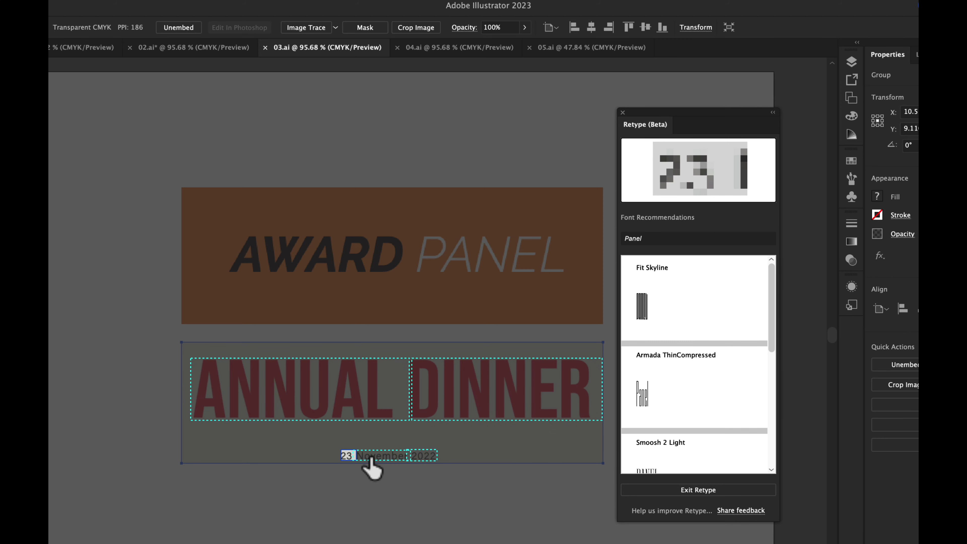
click(383, 457)
click(423, 456)
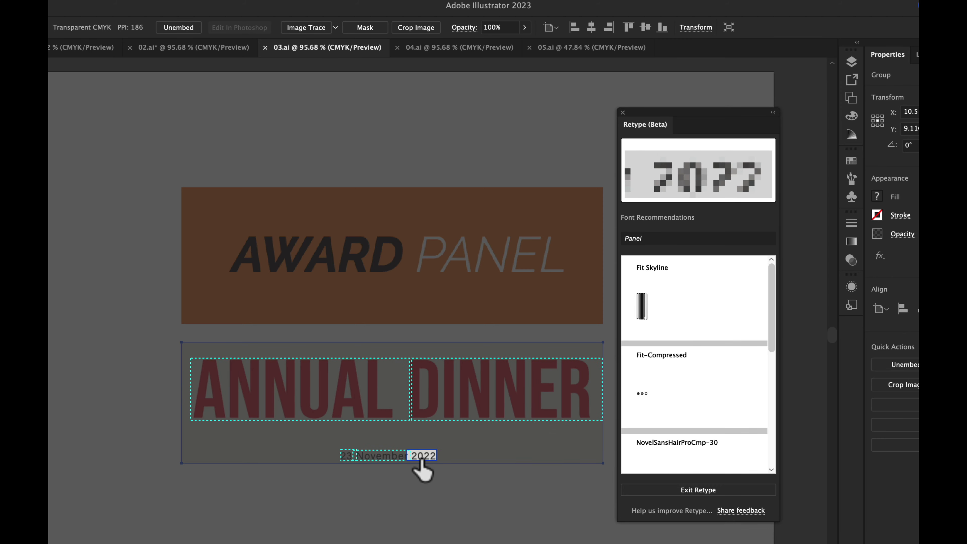
click(381, 457)
- Preview matches with the text 'Novem', activate Fira Sans Two, and exit Retype
click(664, 239)
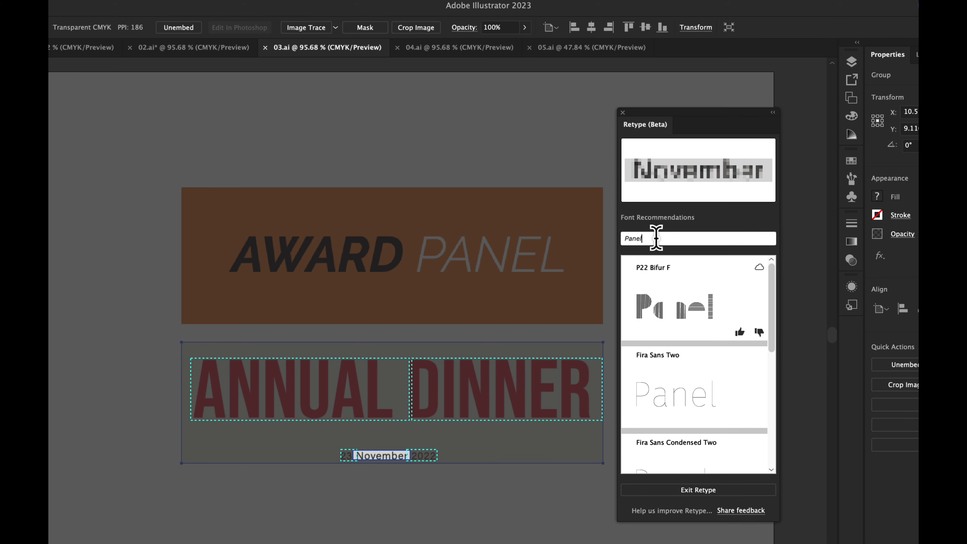
text(No)
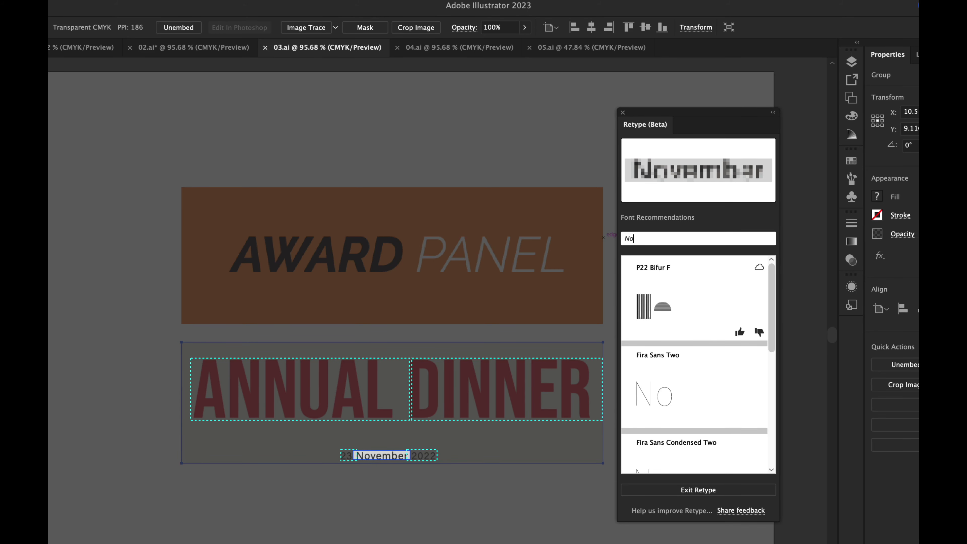
text(vember)
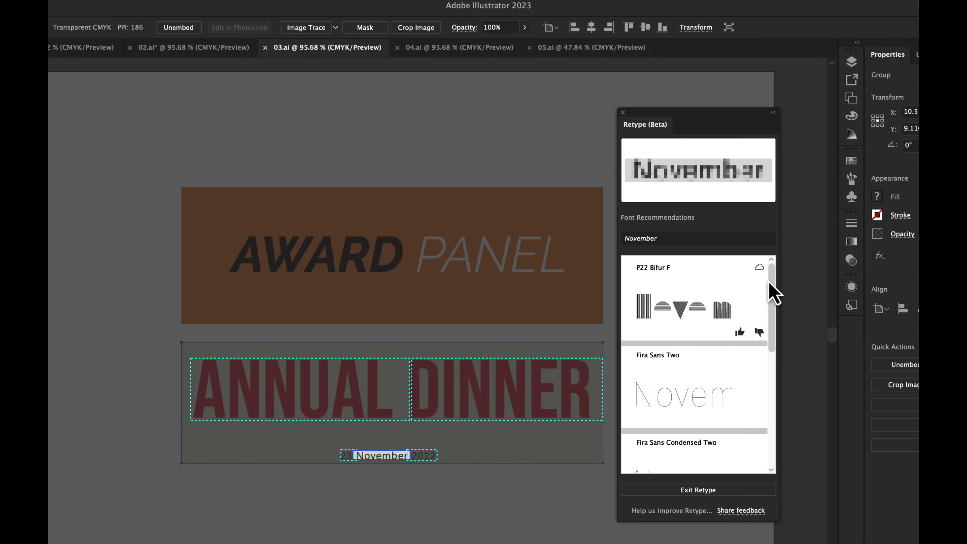
drag(771, 287, 768, 310)
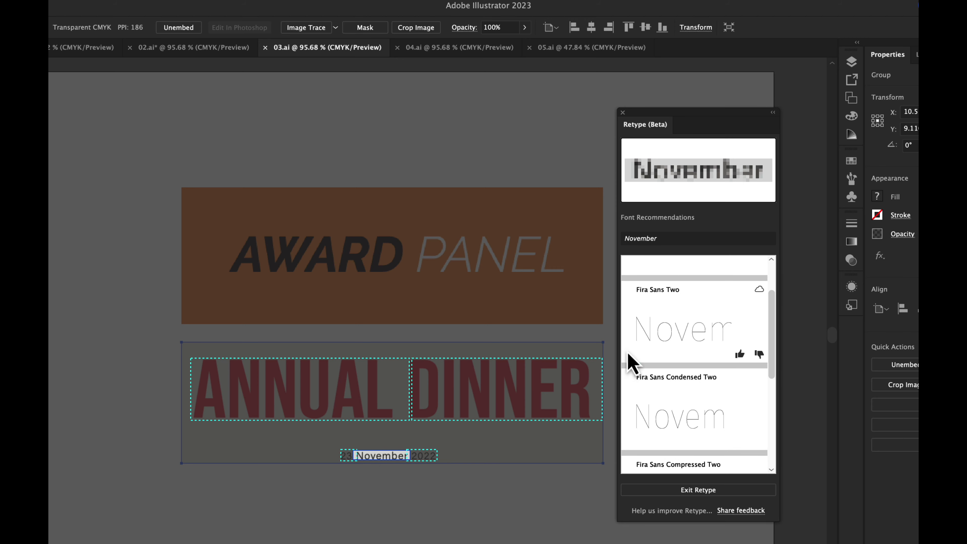
mouse_move(694, 385)
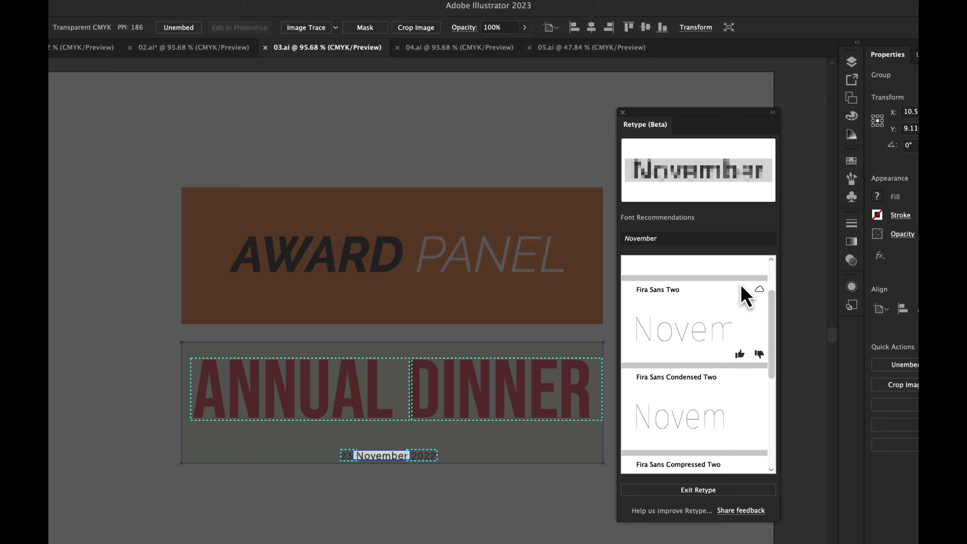
click(759, 291)
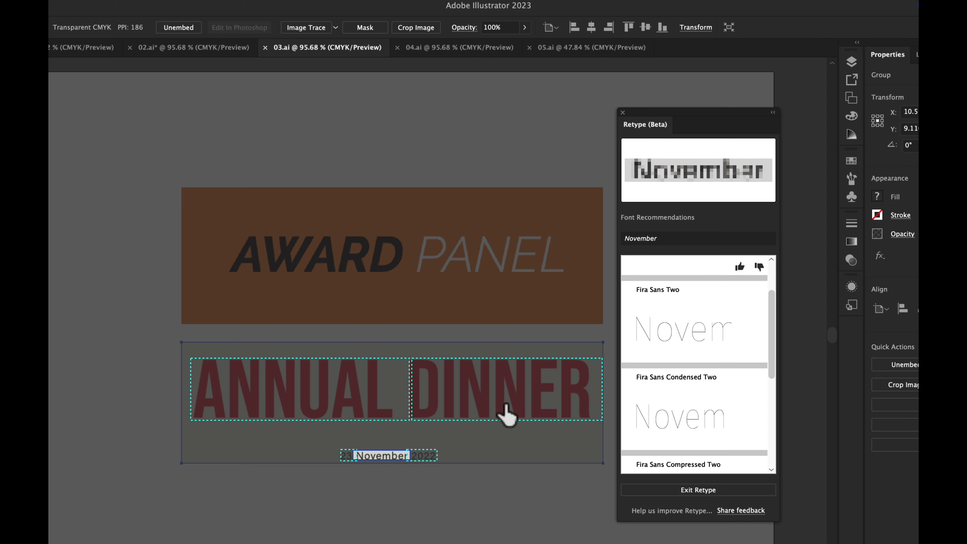
mouse_move(774, 324)
mouse_down()
mouse_move(774, 338)
mouse_move(771, 280)
mouse_up()
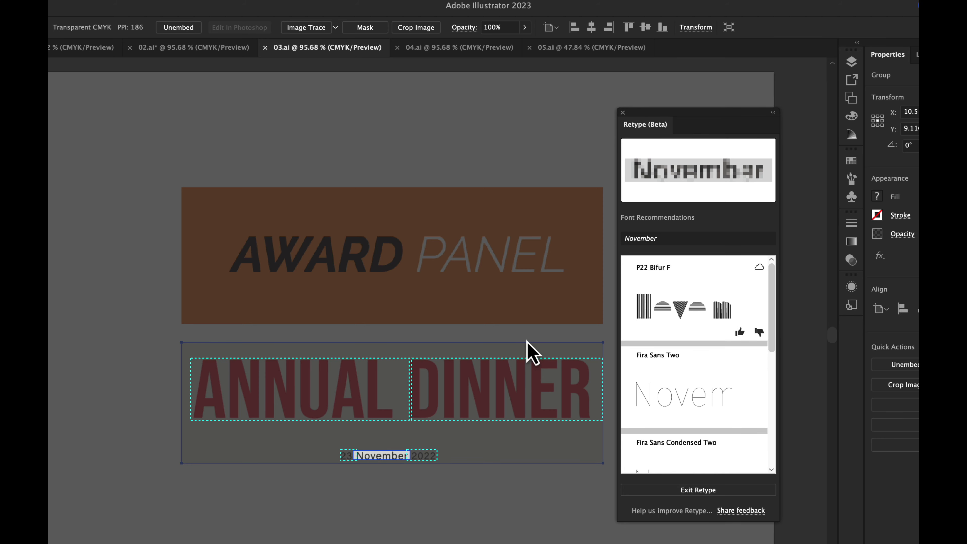
click(737, 294)
key(Escape)
click(345, 257)
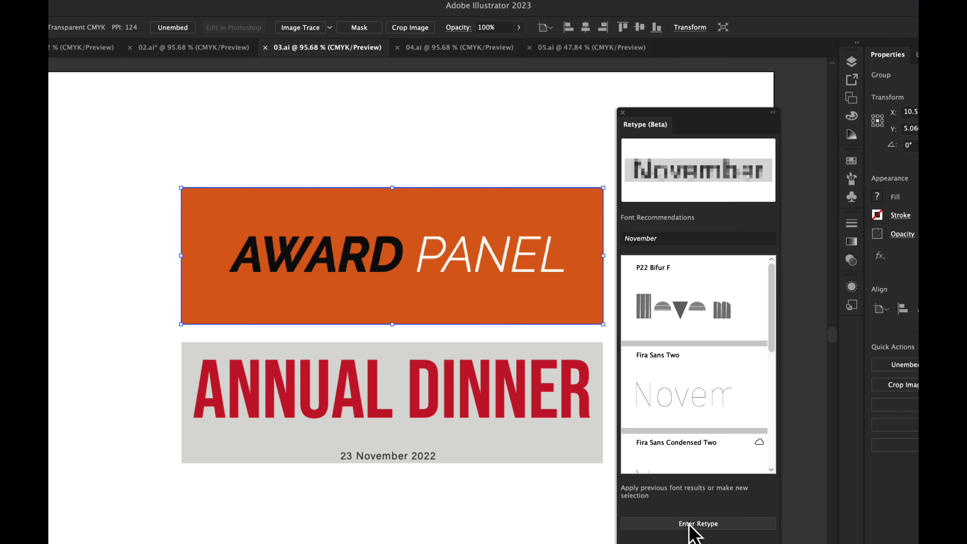
- Enter Retype on the orange Award Panel banner so its words are detected
click(698, 525)
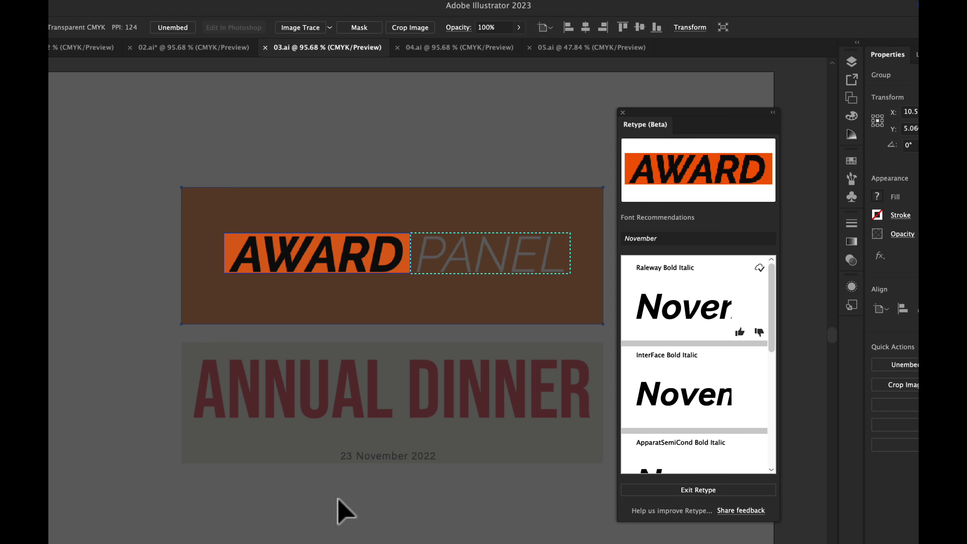
- Add a new AWARD text line below the banners
key(t)
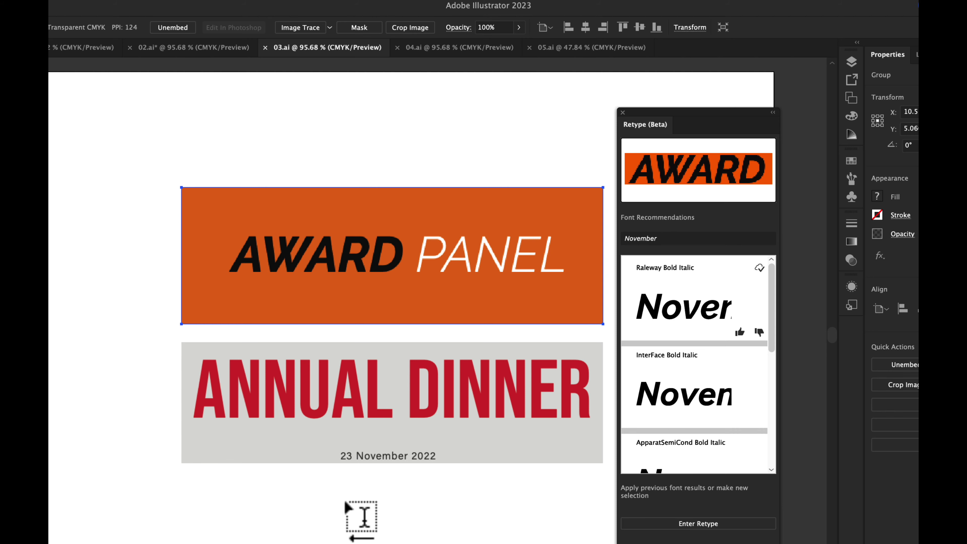
click(351, 505)
text(Ralewa)
key(BackSpace)
key(BackSpace)
key(BackSpace)
text(AWARD)
key(Escape)
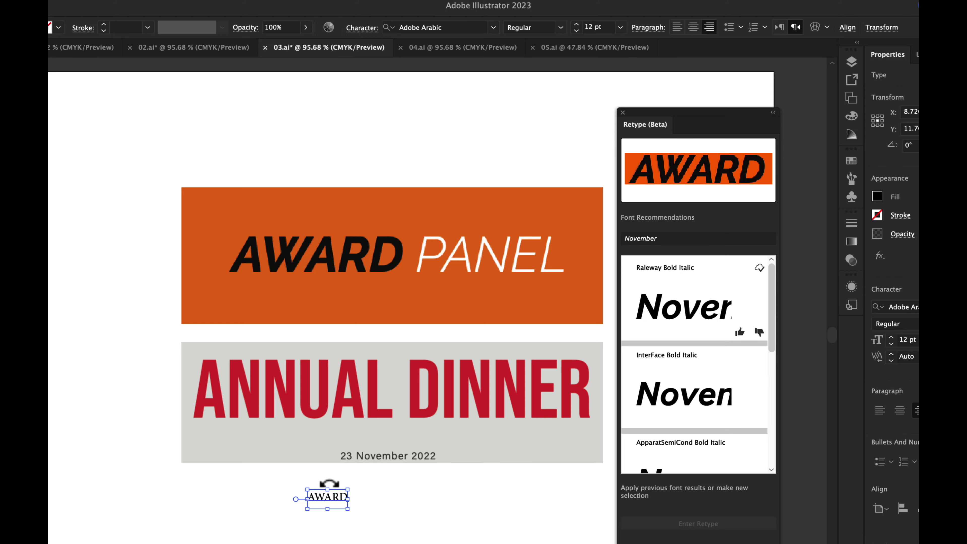
- Set the AWARD text to Raleway Bold and move it onto the orange banner
click(442, 27)
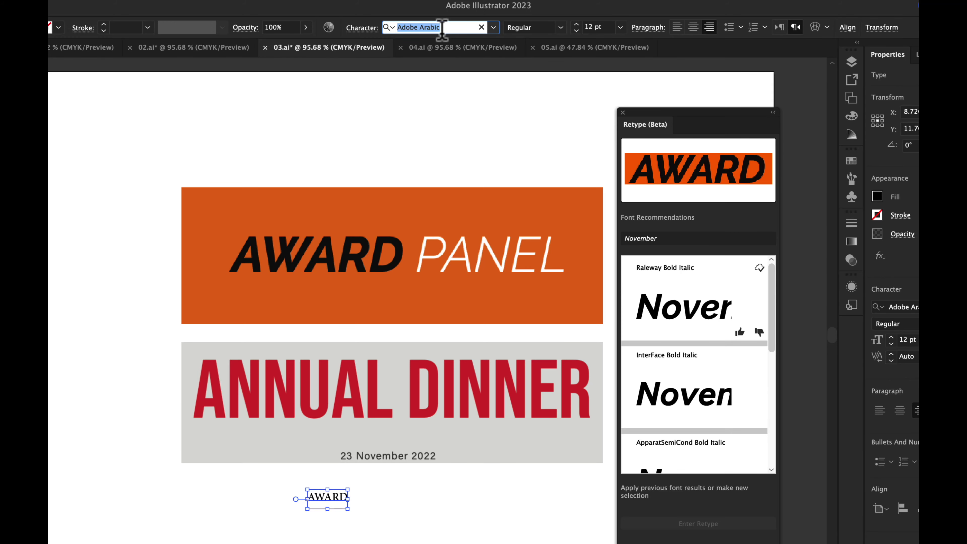
text(ral)
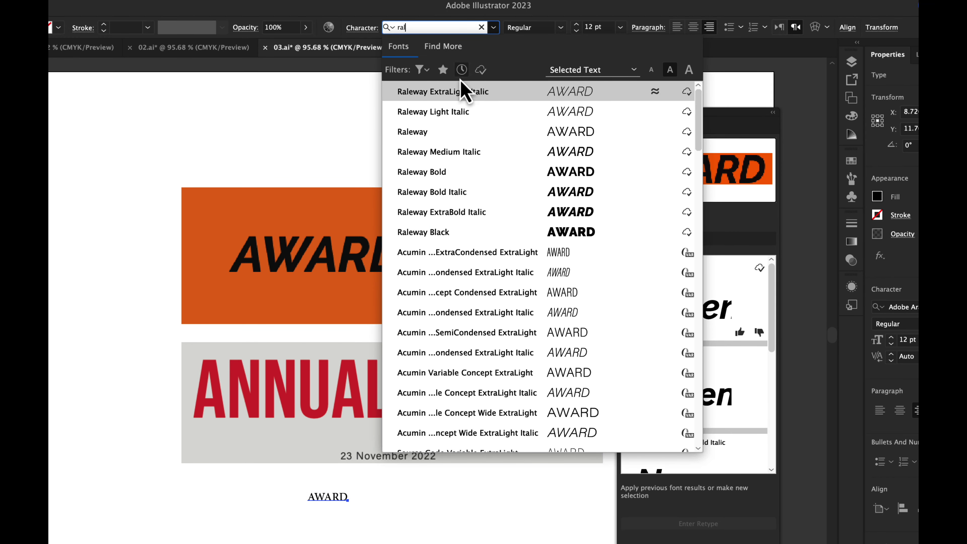
click(447, 173)
mouse_move(320, 502)
mouse_down()
mouse_move(306, 159)
mouse_move(339, 193)
mouse_move(340, 214)
mouse_up()
mouse_move(486, 225)
mouse_down()
mouse_move(472, 233)
mouse_move(488, 236)
mouse_up()
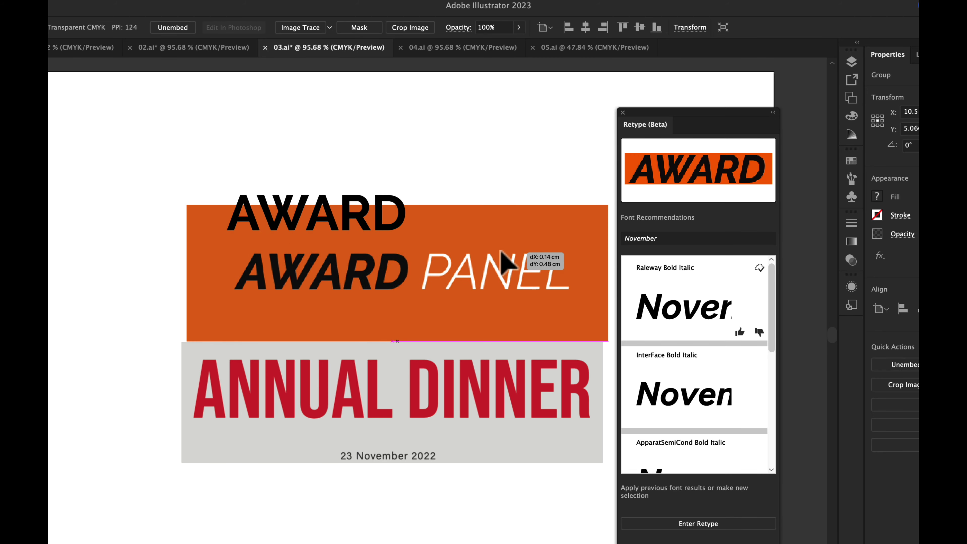
- Shift the orange banner and centre the AWARD heading above the banners
drag(320, 216, 191, 123)
drag(352, 252, 341, 242)
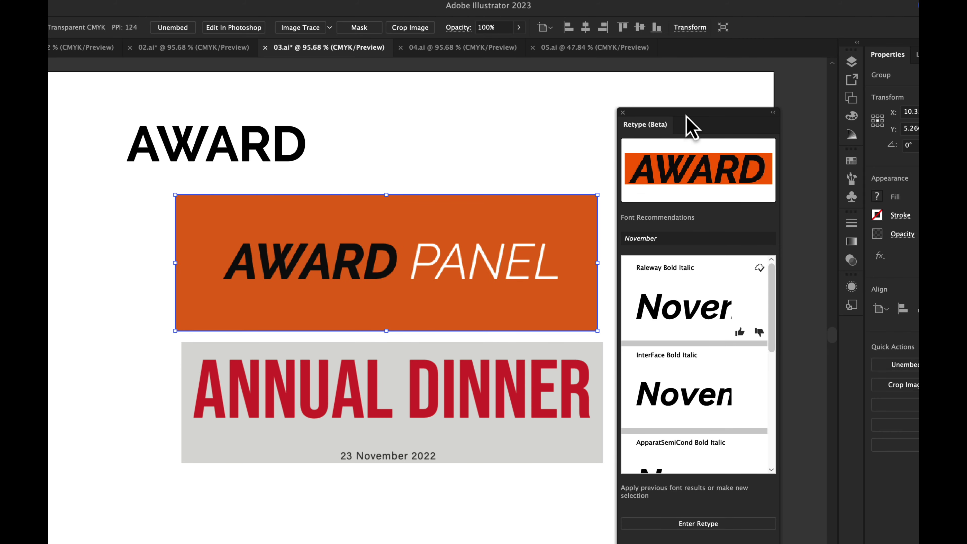
drag(686, 113, 703, 109)
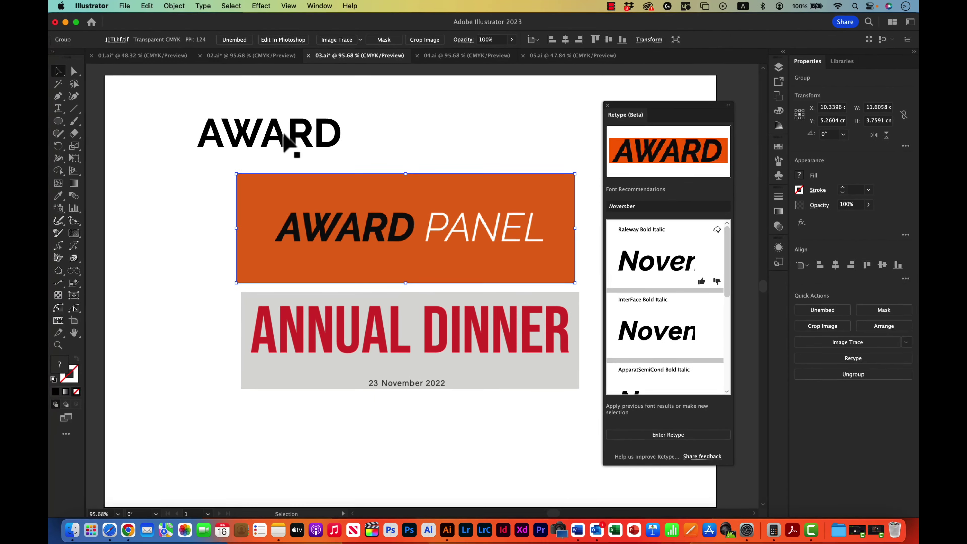
drag(288, 142, 396, 157)
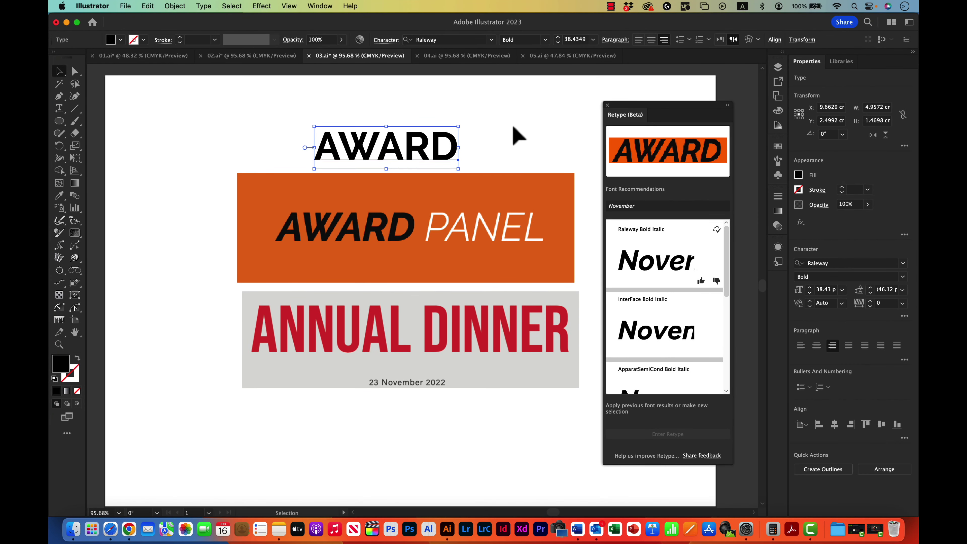
- Close the Retype panel, clear the selection, and switch to the 04.ai document
click(607, 106)
click(534, 116)
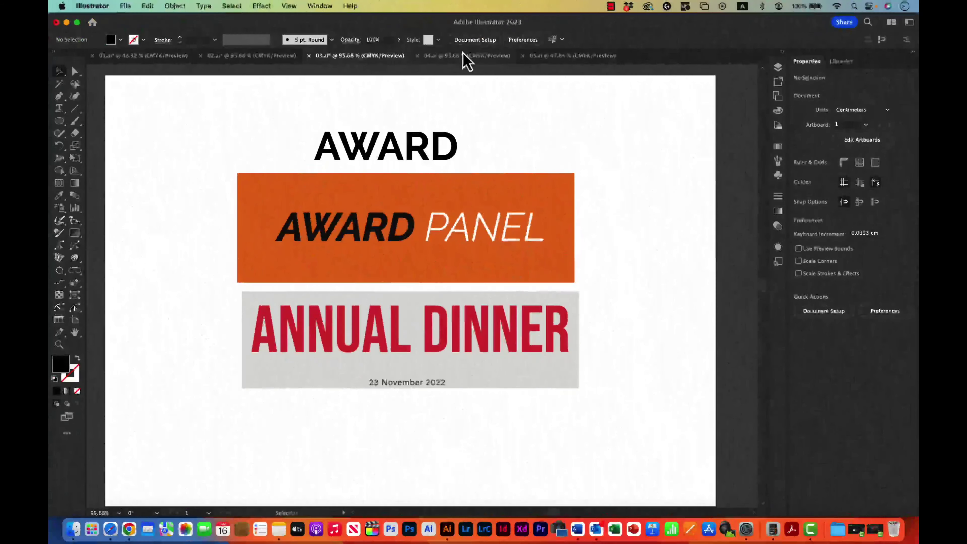
click(463, 56)
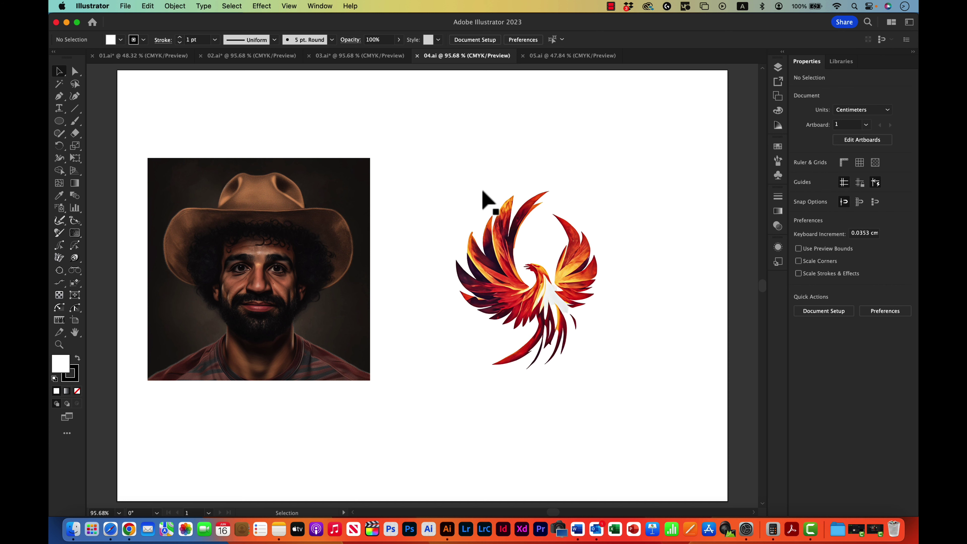
- Place the portrait and phoenix images side by side, with the phoenix at the artboard's right
mouse_move(350, 195)
mouse_down()
mouse_move(374, 191)
mouse_move(375, 200)
mouse_up()
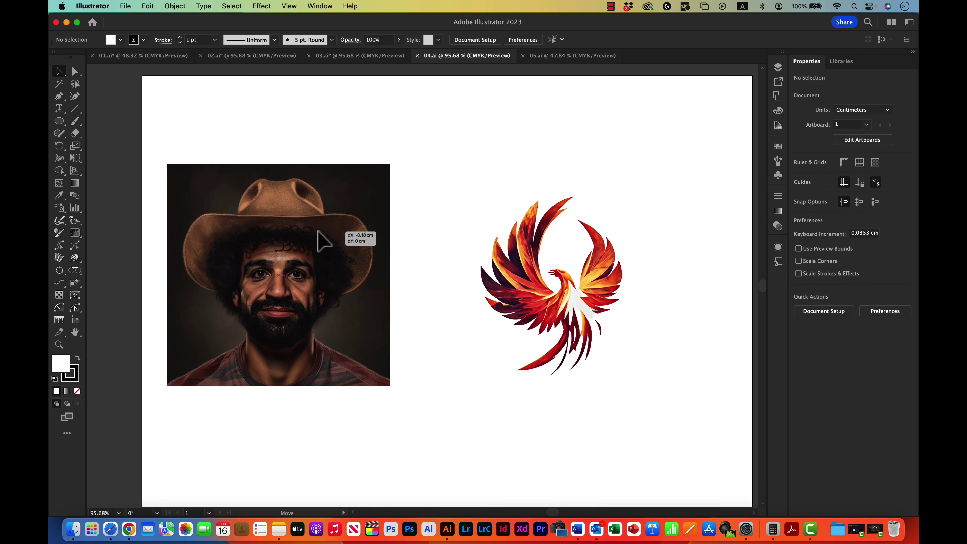
click(331, 230)
drag(299, 218, 311, 232)
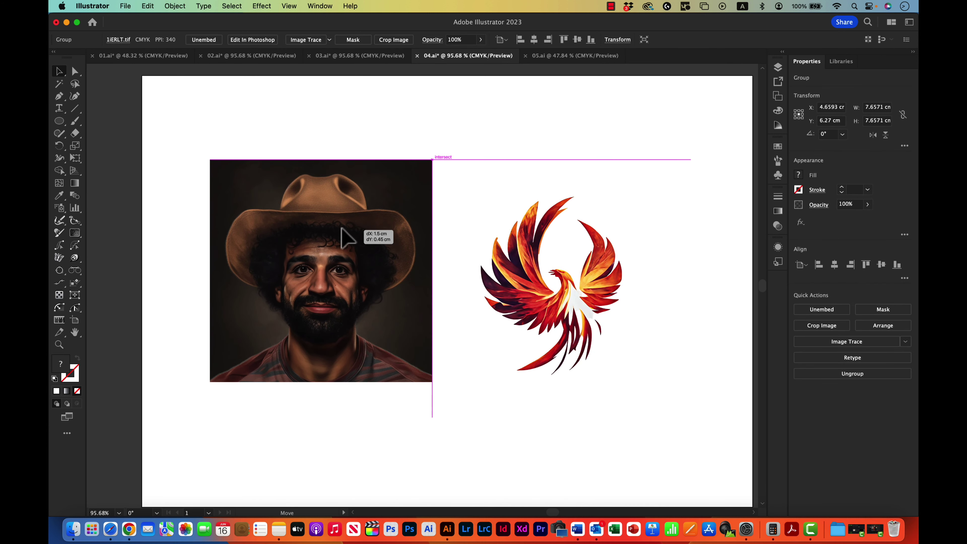
drag(559, 288, 626, 249)
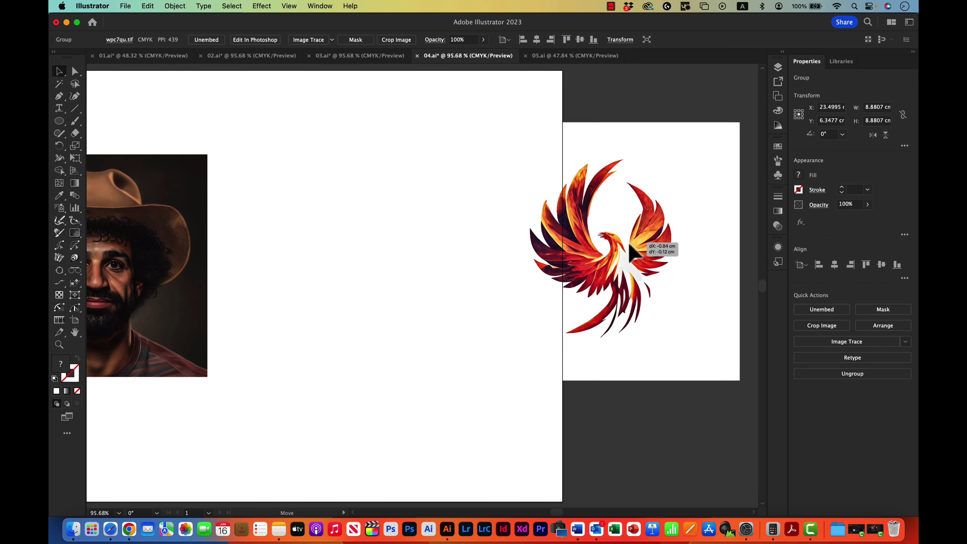
mouse_move(626, 249)
mouse_down()
mouse_move(457, 253)
mouse_move(613, 267)
mouse_up()
drag(320, 247, 460, 228)
drag(455, 229, 480, 230)
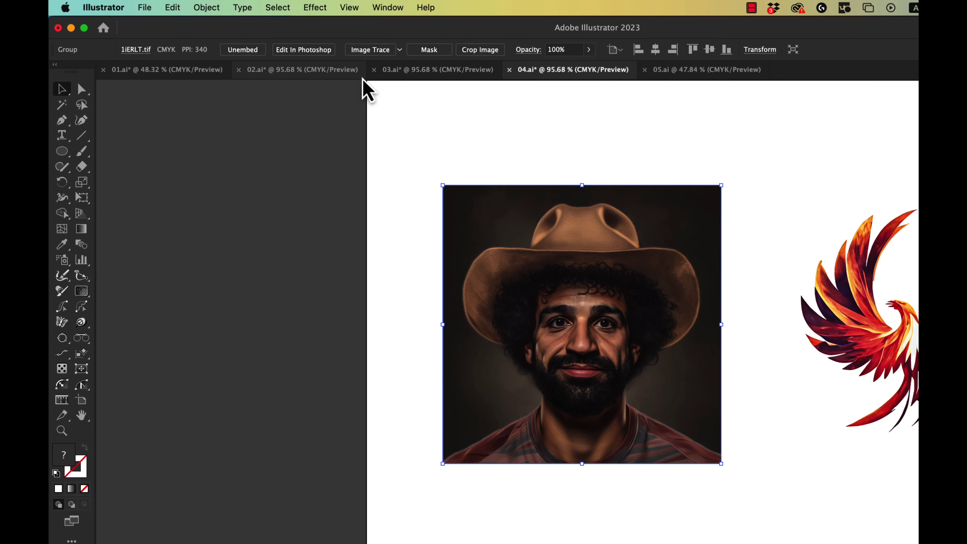
- Trace the cowboy portrait with the Photo image-trace preset
click(400, 50)
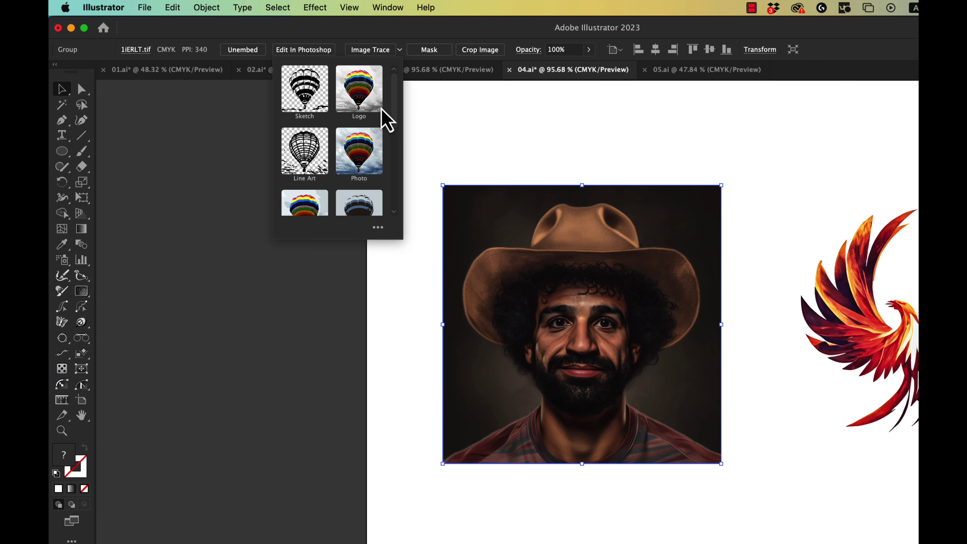
drag(396, 97, 395, 130)
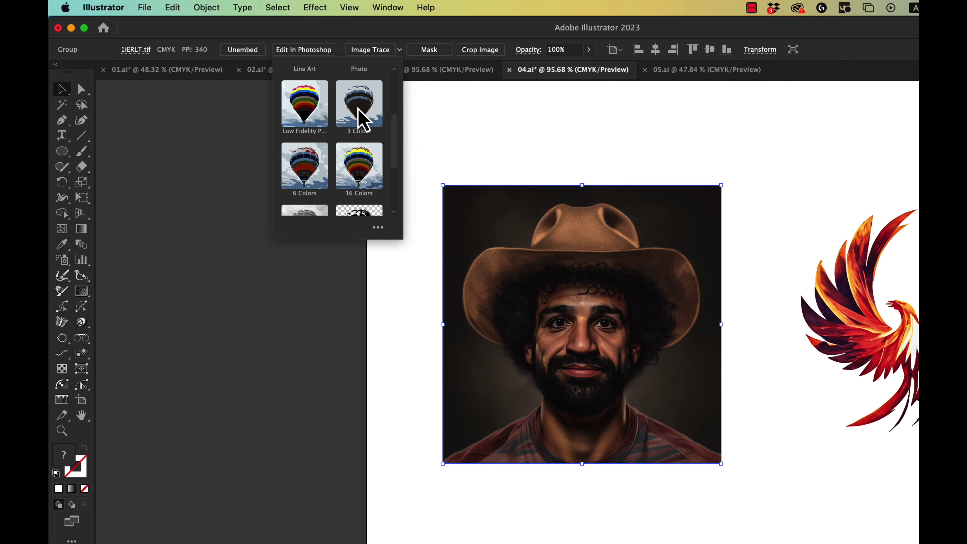
drag(391, 142, 395, 100)
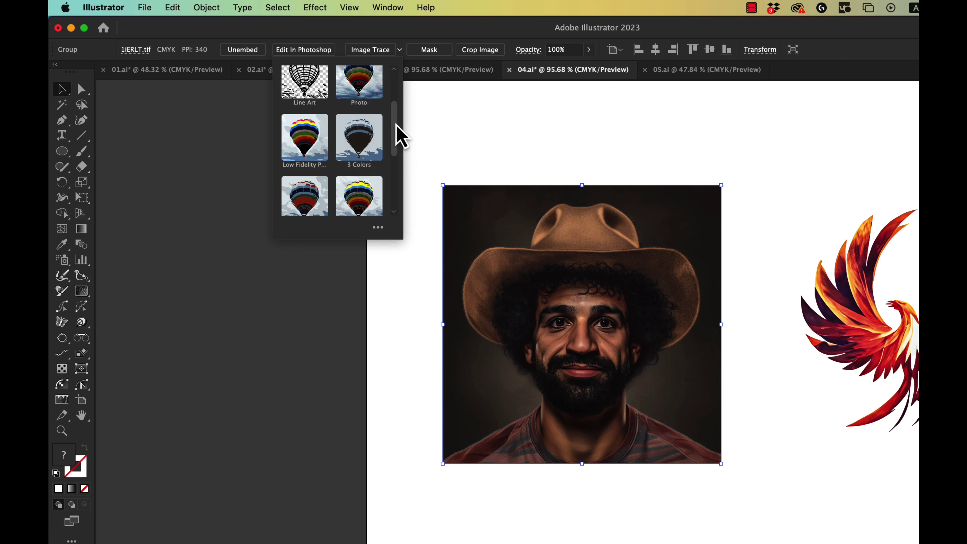
scroll(395, 100, up, 2)
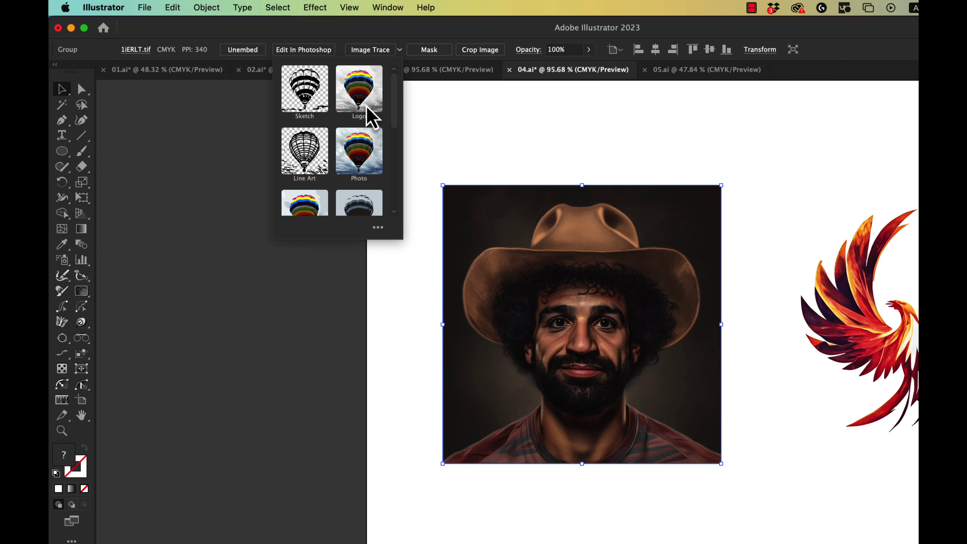
scroll(394, 113, down, 3)
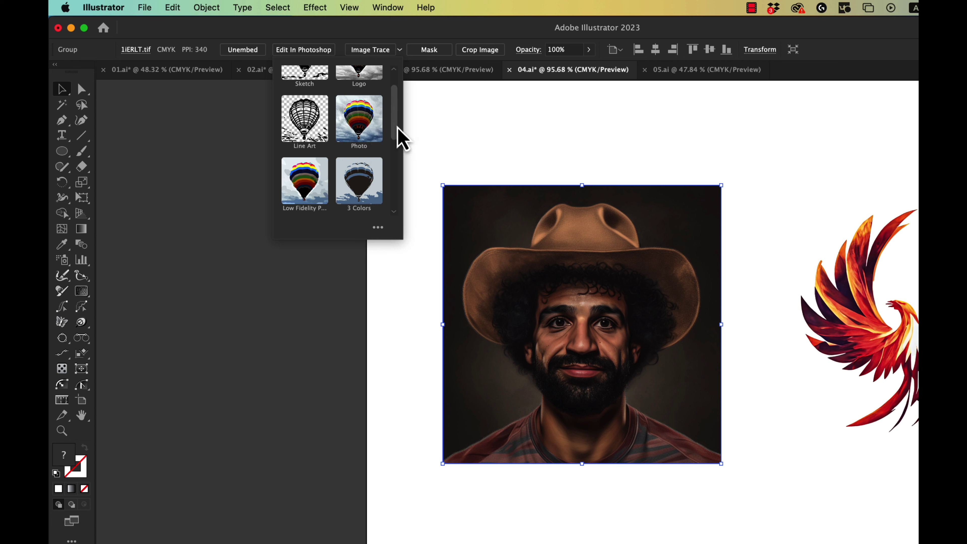
click(362, 123)
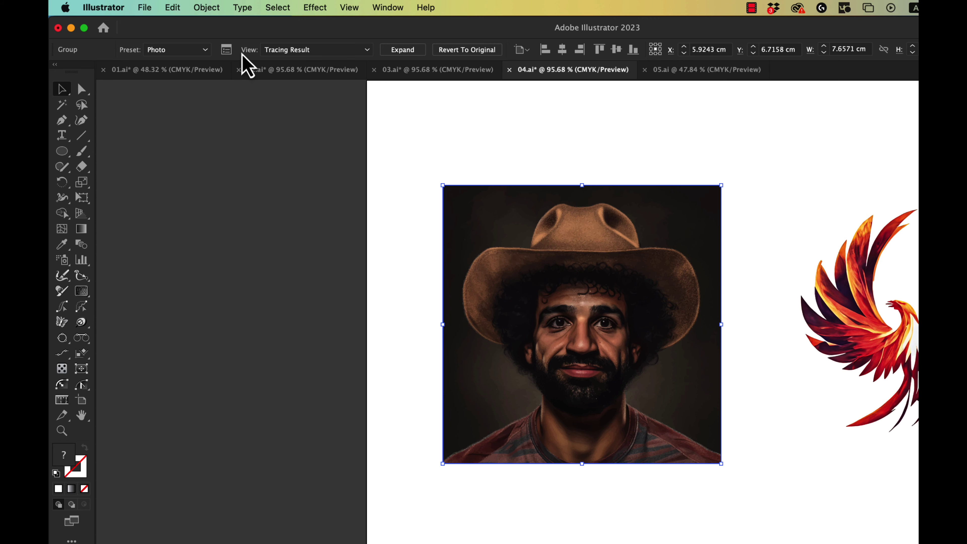
- Move the full Image Trace settings aside and review its presets and advanced options
click(226, 50)
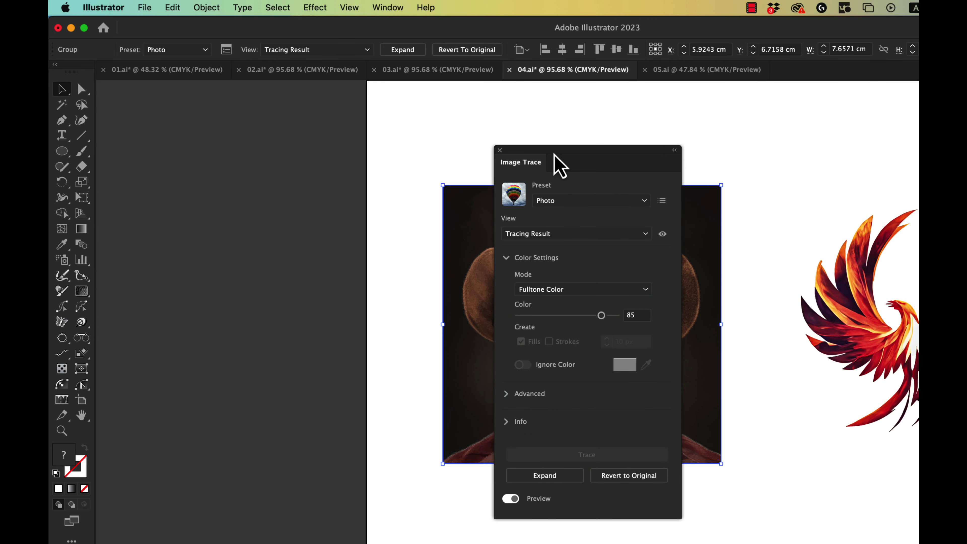
drag(555, 155, 273, 140)
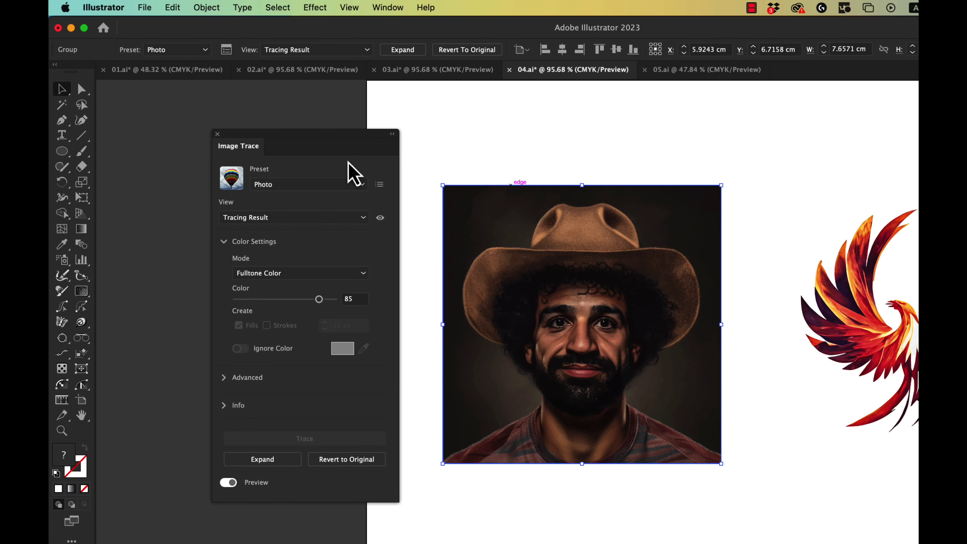
drag(330, 147, 253, 131)
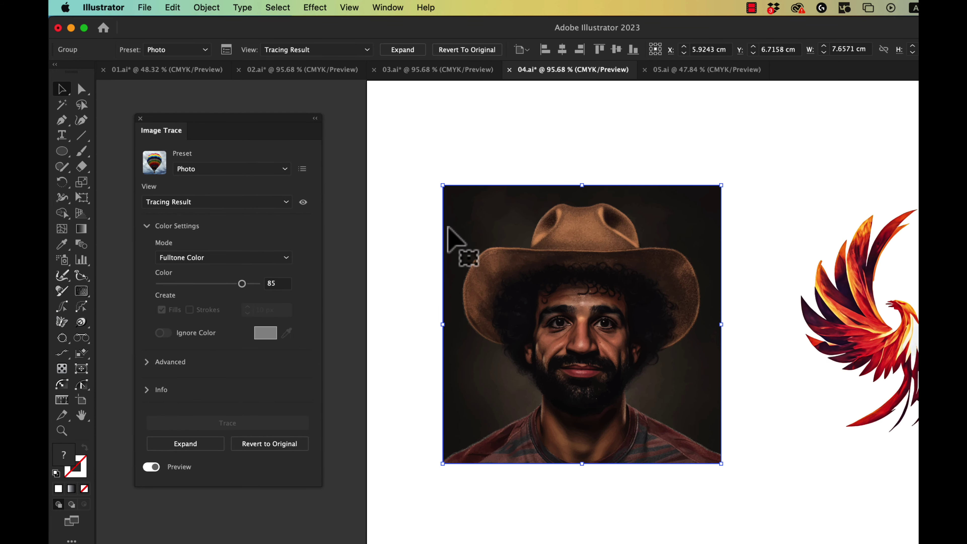
click(285, 170)
scroll(282, 244, down, 5)
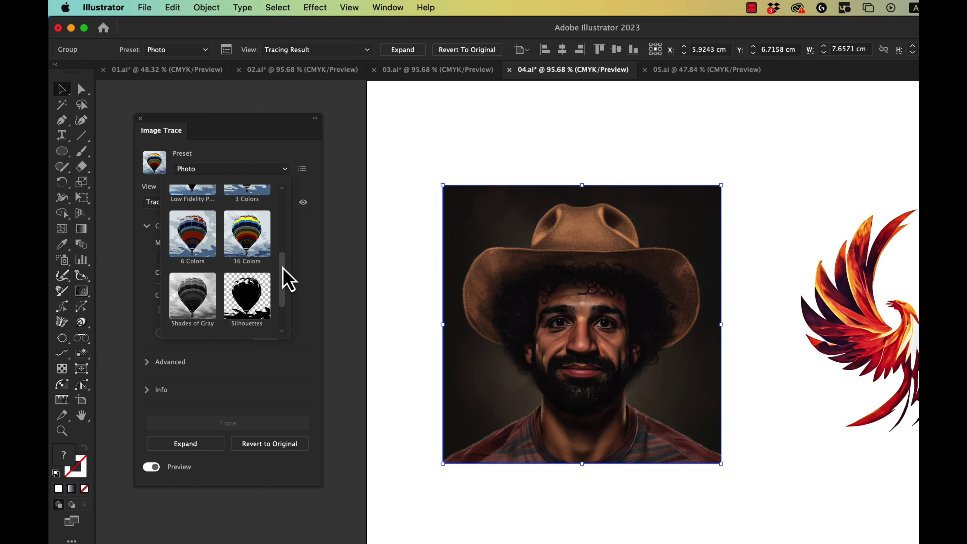
click(306, 289)
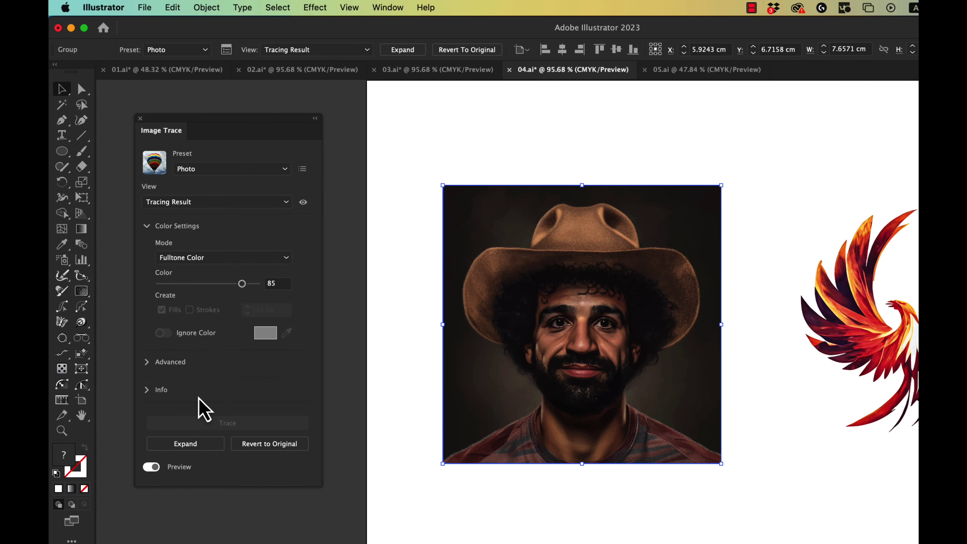
click(147, 362)
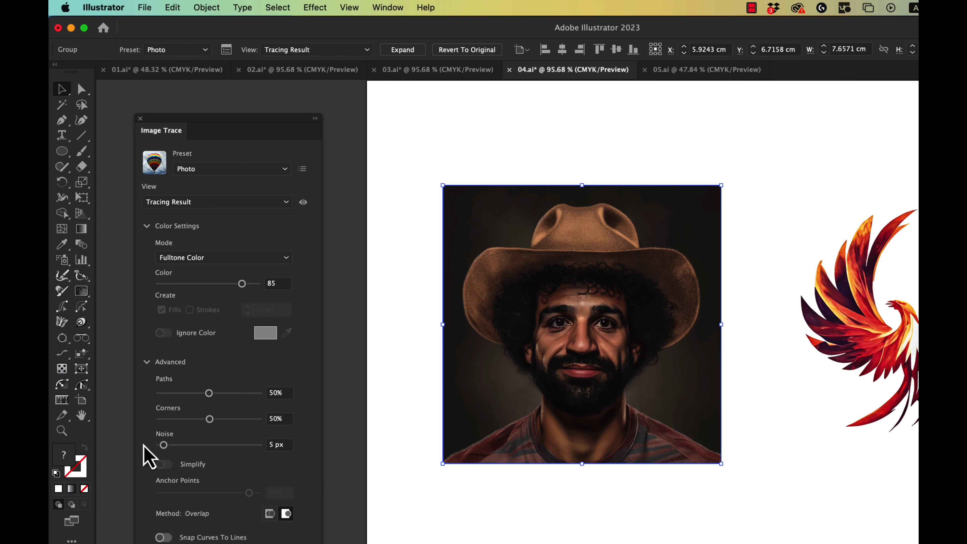
click(146, 362)
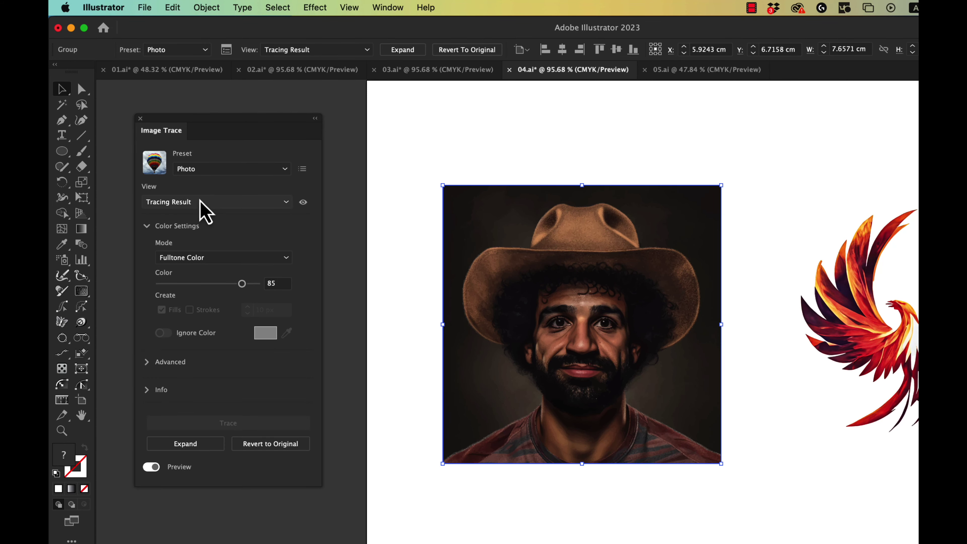
- Keep the Photo preset unchanged, nudge the traced portrait slightly, and deselect it
click(284, 169)
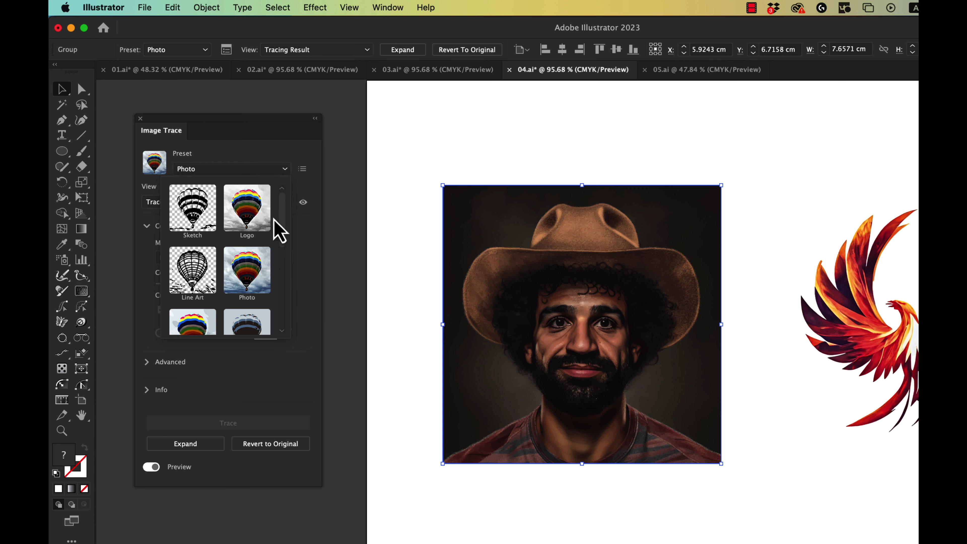
scroll(280, 232, down, 2)
scroll(279, 232, down, 2)
scroll(280, 233, up, 5)
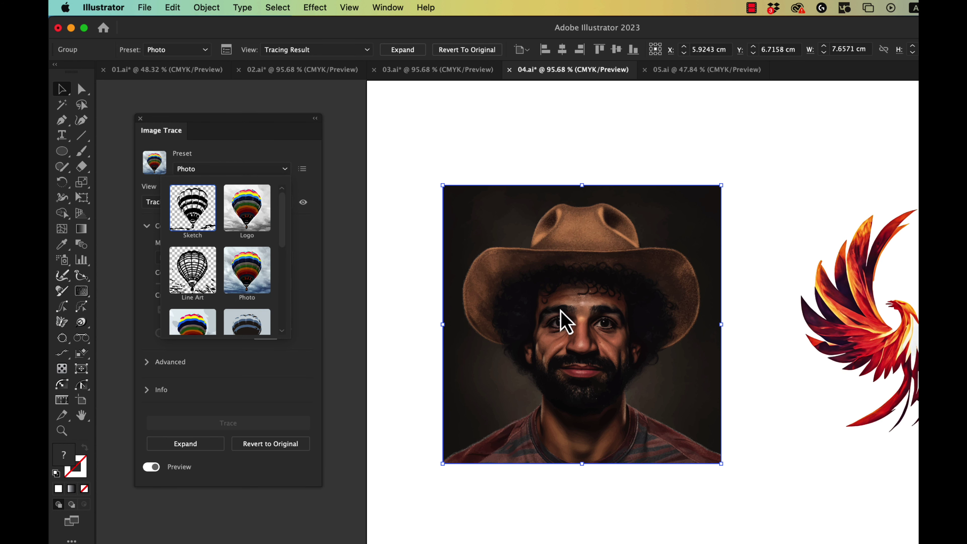
key(Return)
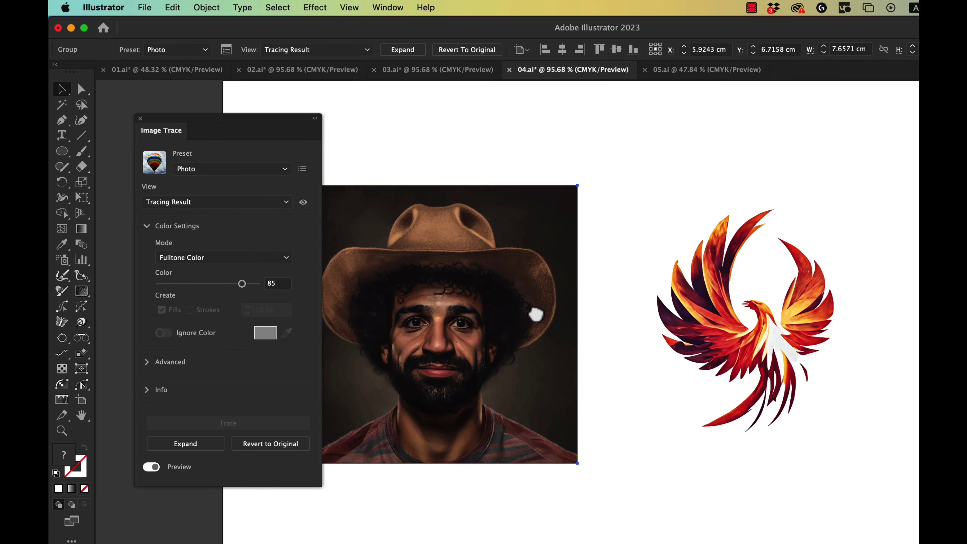
drag(535, 315, 611, 307)
drag(523, 259, 514, 263)
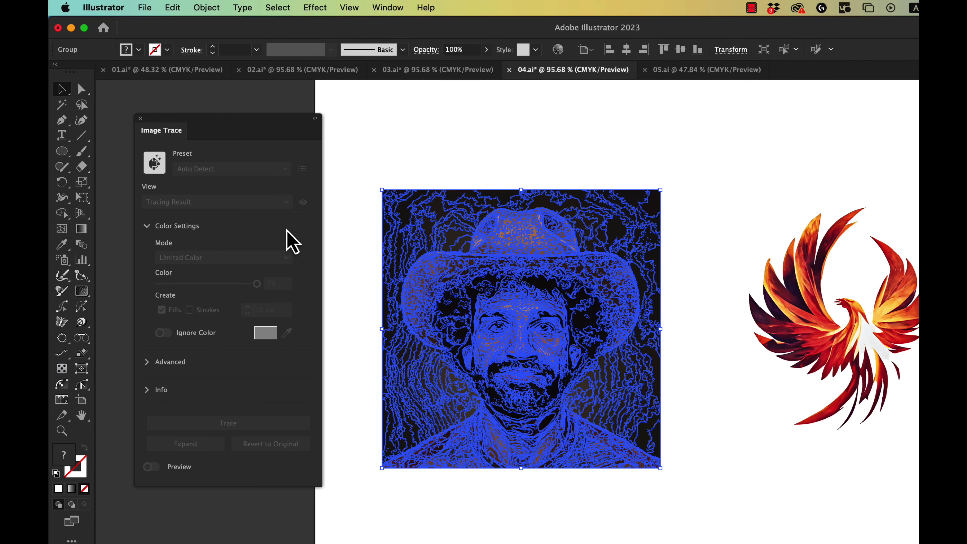
click(594, 188)
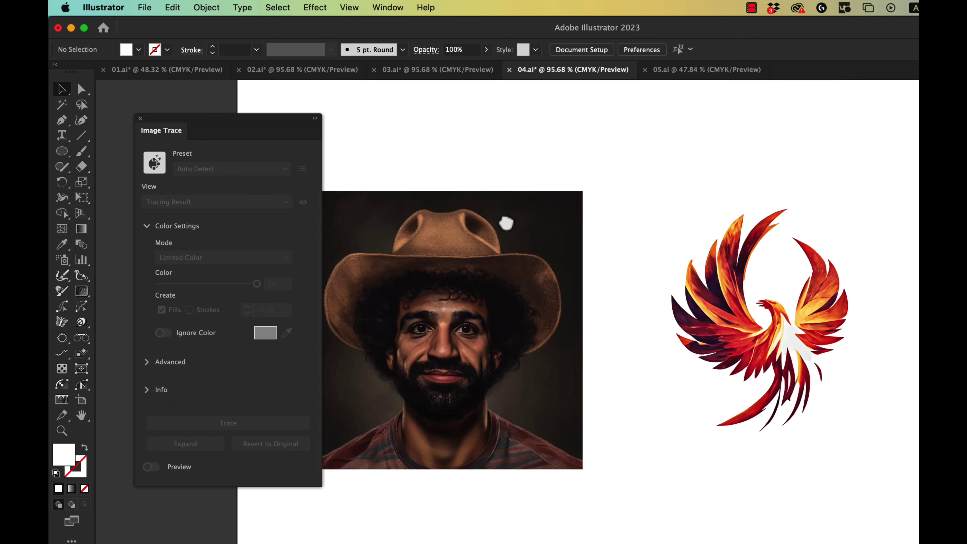
- Move the phoenix off the artboard to the right and trace it with the Logo preset
scroll(503, 216, right, 10)
scroll(527, 263, right, 3)
mouse_move(454, 301)
mouse_down()
mouse_move(753, 301)
mouse_move(557, 288)
mouse_move(646, 297)
mouse_move(645, 280)
mouse_up()
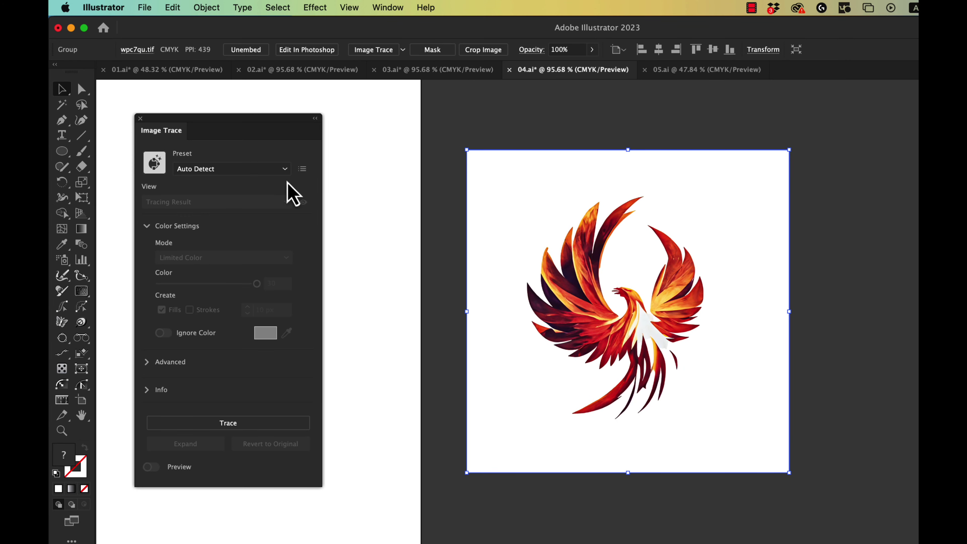
click(403, 51)
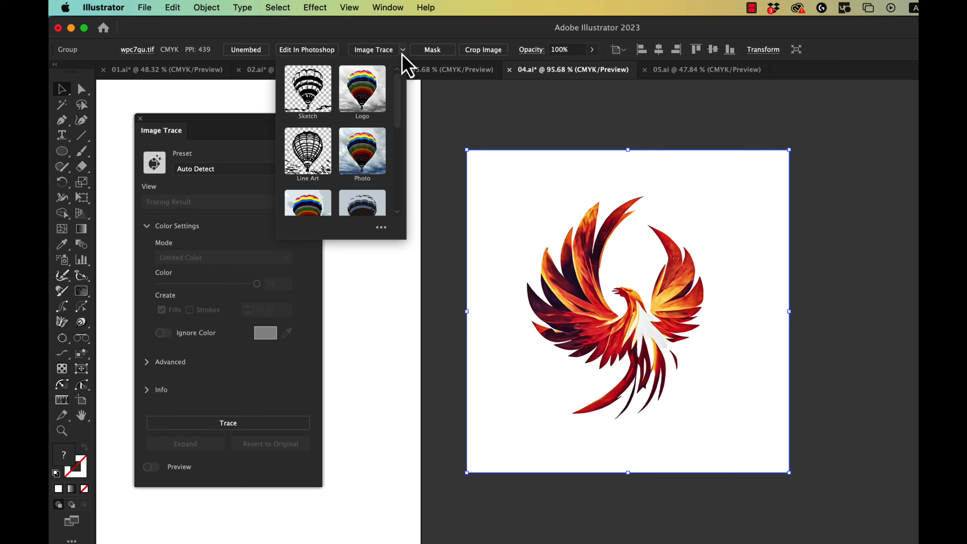
click(364, 91)
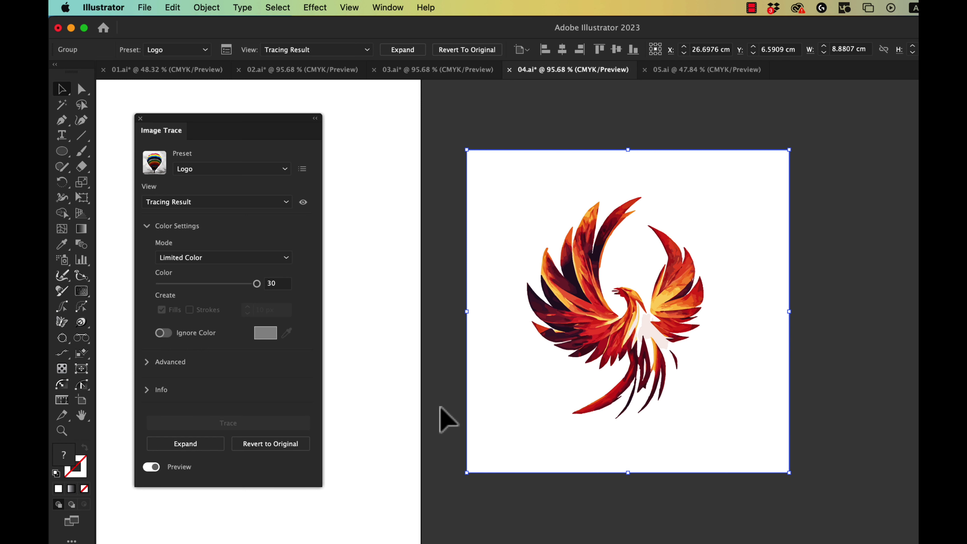
- Turn on Ignore Color to drop the white background, then expand the phoenix trace into paths
click(163, 333)
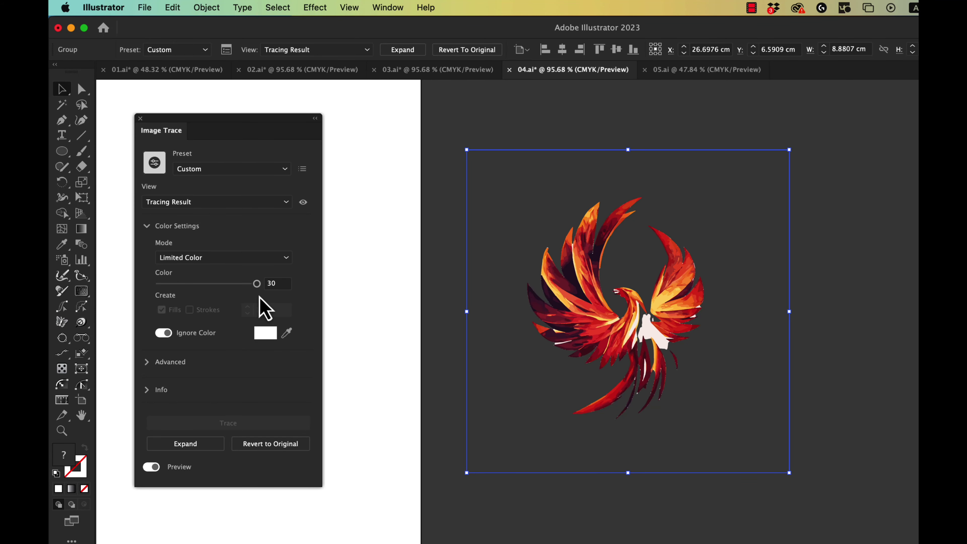
click(149, 362)
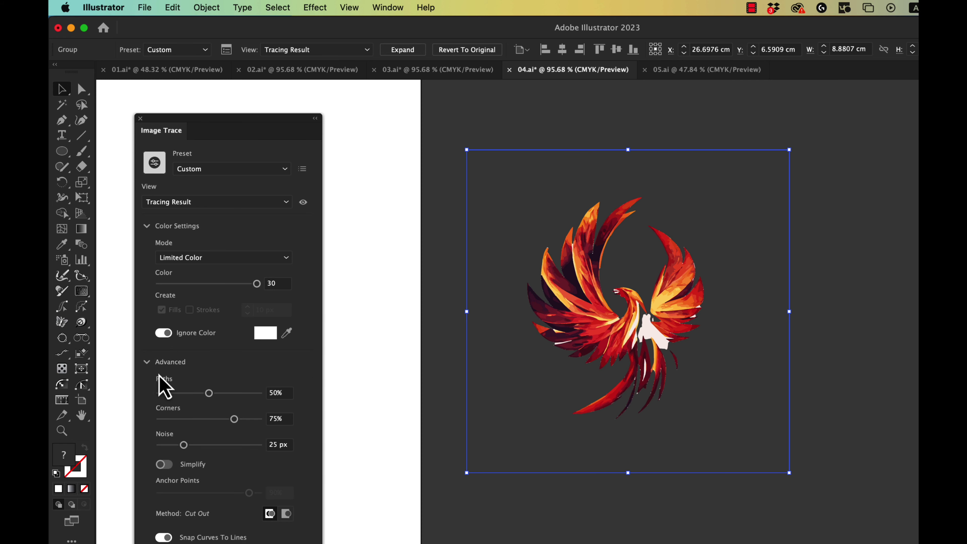
click(148, 362)
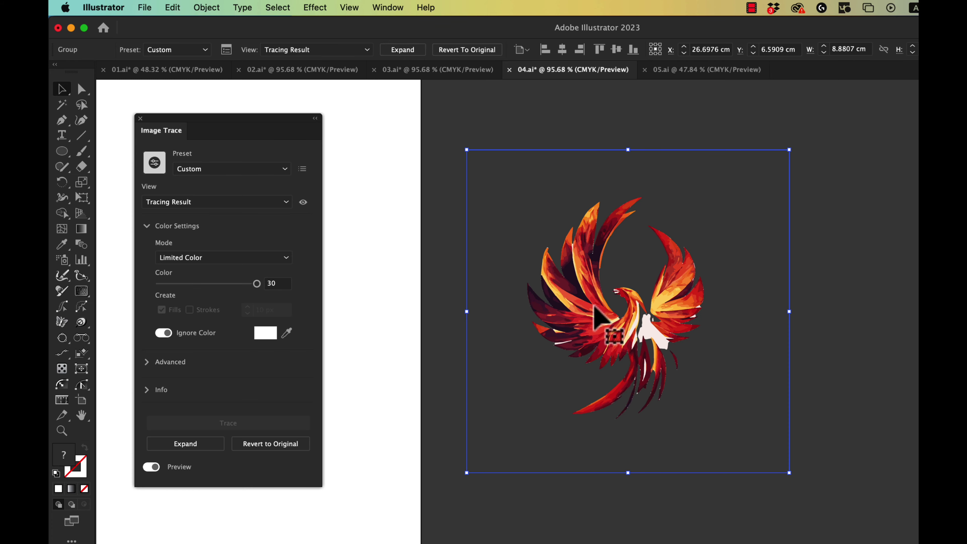
click(399, 50)
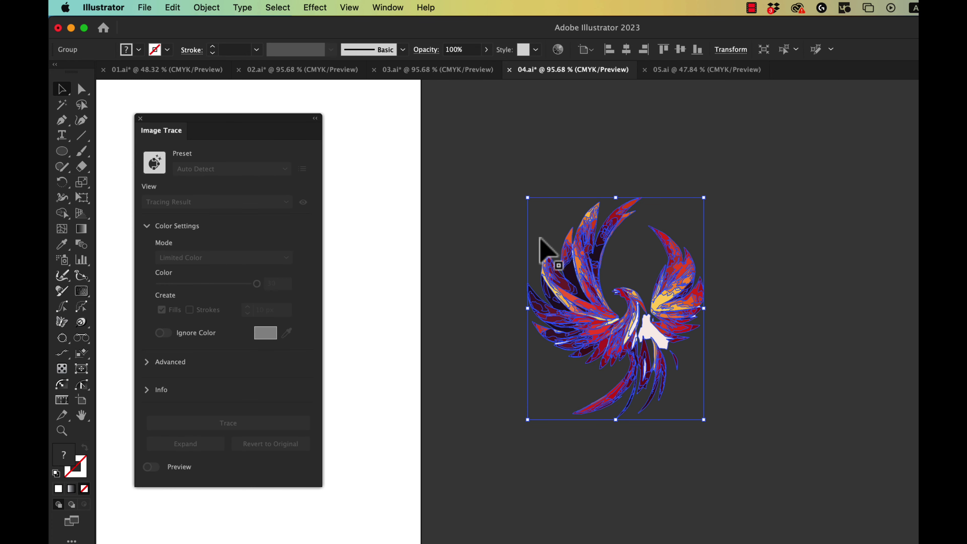
- Place the expanded phoenix beside the portrait and resize it from its top edge
click(735, 227)
click(553, 290)
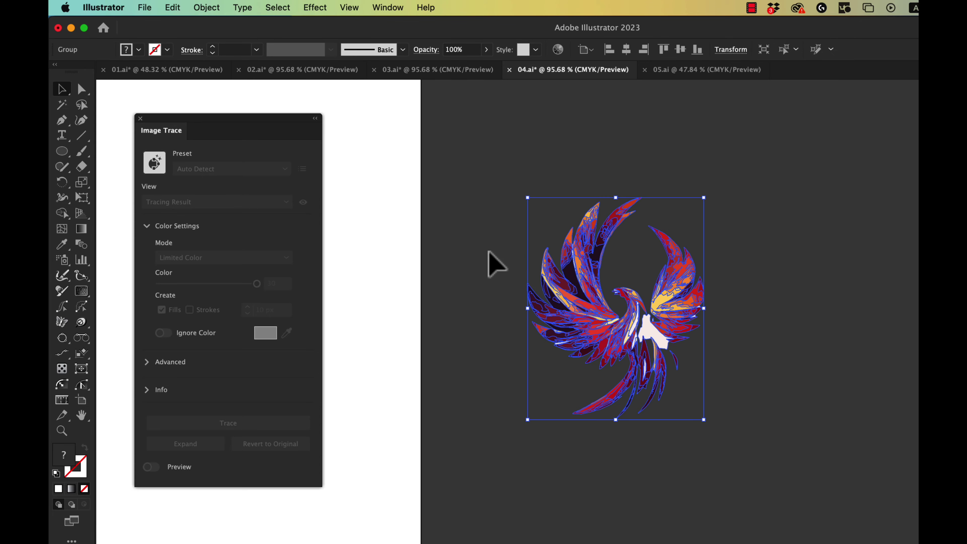
drag(552, 307, 447, 275)
drag(371, 281, 704, 279)
mouse_move(799, 274)
mouse_down()
mouse_move(581, 274)
mouse_move(708, 277)
mouse_up()
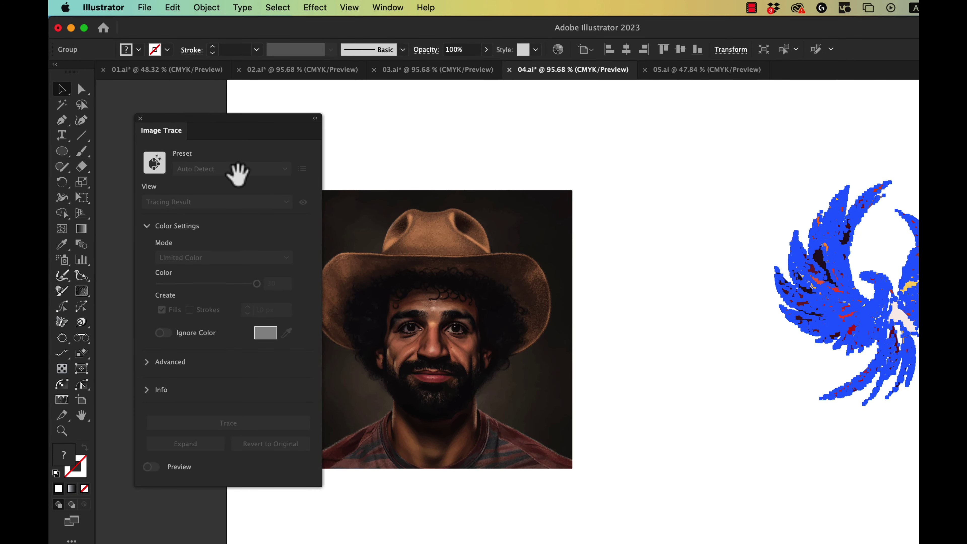
click(141, 119)
scroll(533, 304, right, 3)
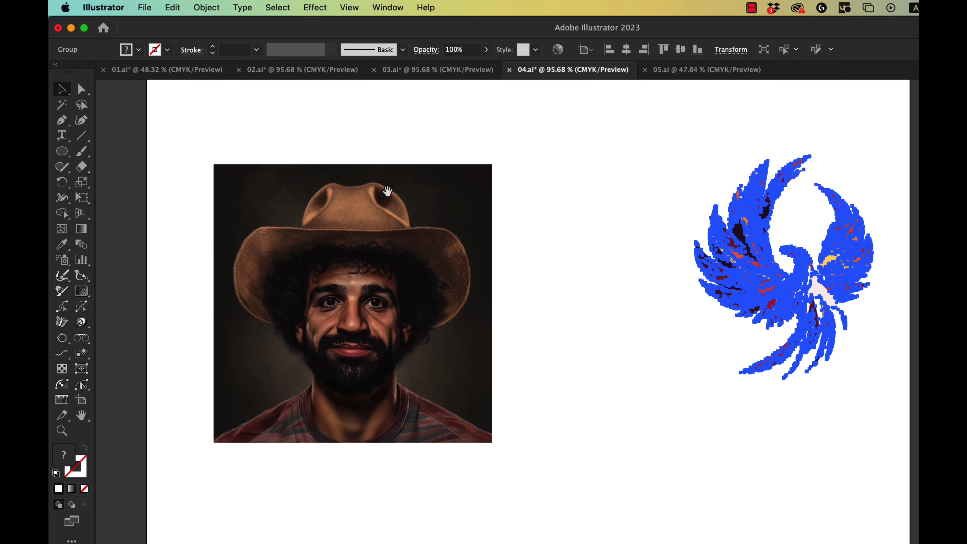
mouse_move(745, 255)
mouse_down()
mouse_move(607, 269)
mouse_move(625, 277)
mouse_move(606, 266)
mouse_up()
scroll(644, 278, left, 3)
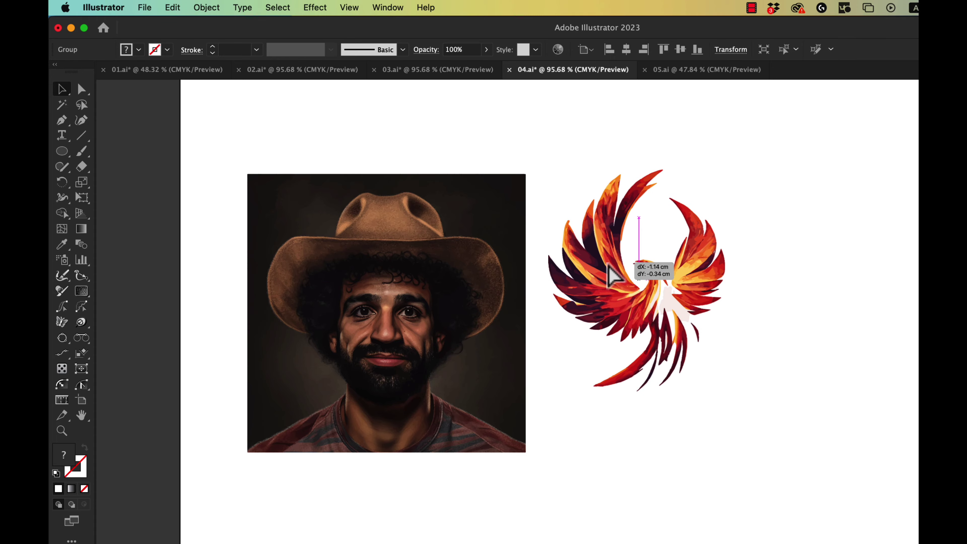
drag(639, 170, 775, 100)
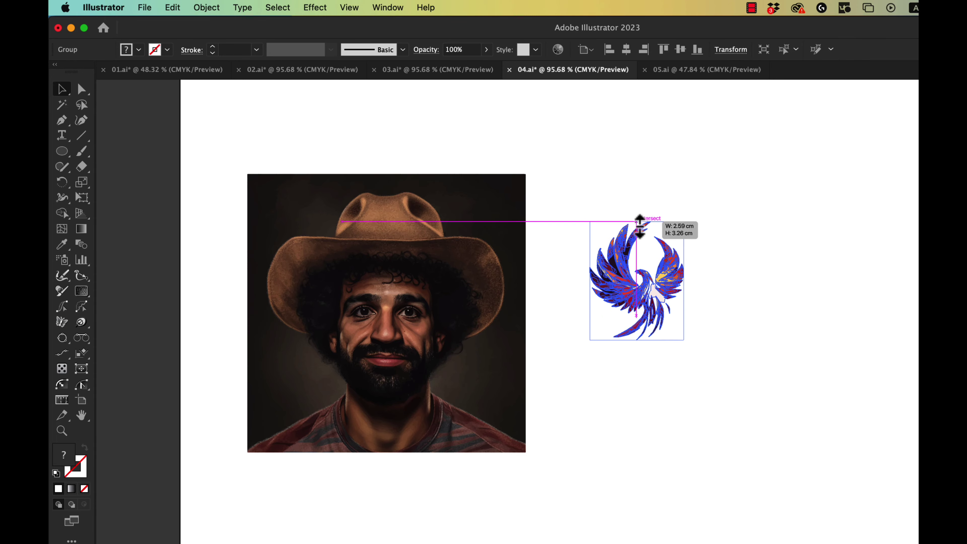
- Zoom in to inspect the phoenix's feathers up close, then zoom back out
key(super+1)
key(super+equal)
key(super+equal)
key(super+equal)
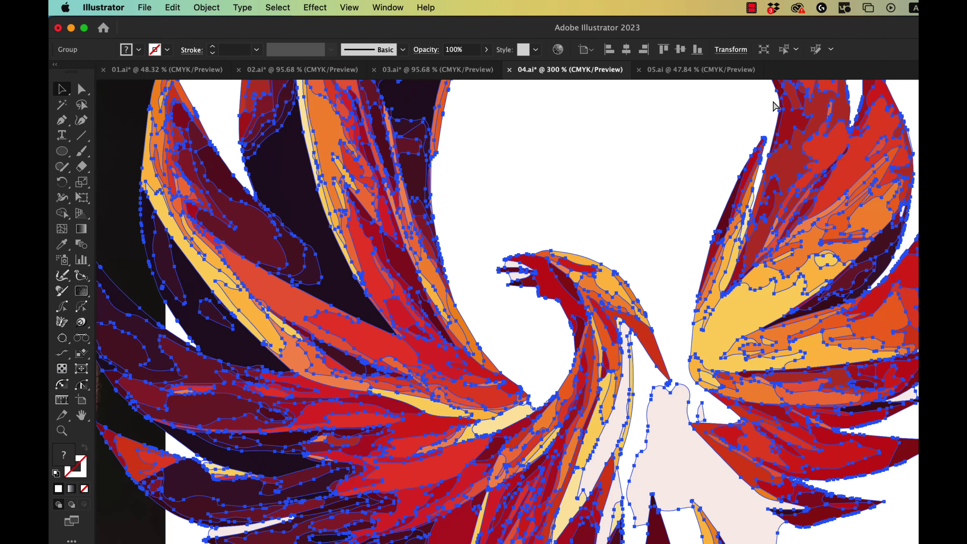
click(773, 102)
drag(560, 203, 543, 453)
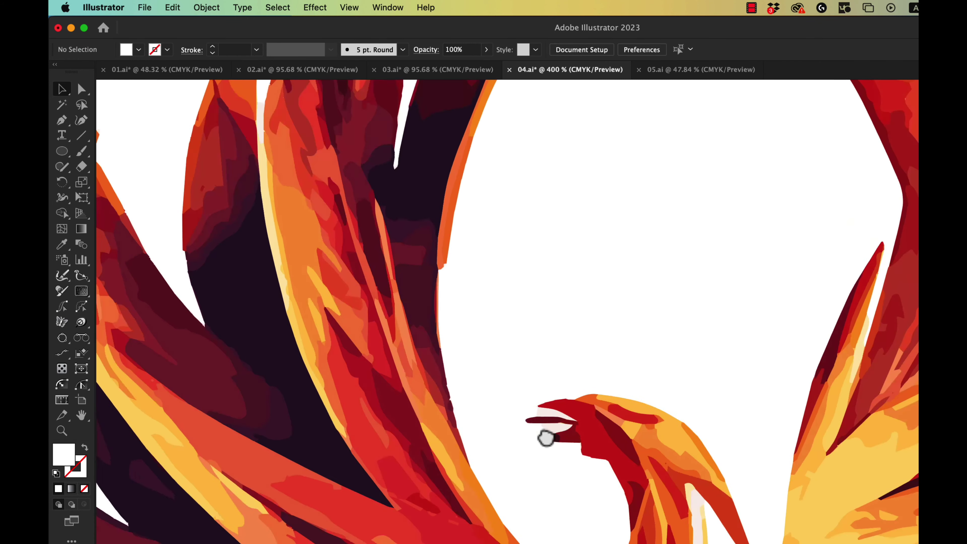
scroll(543, 453, down, 5)
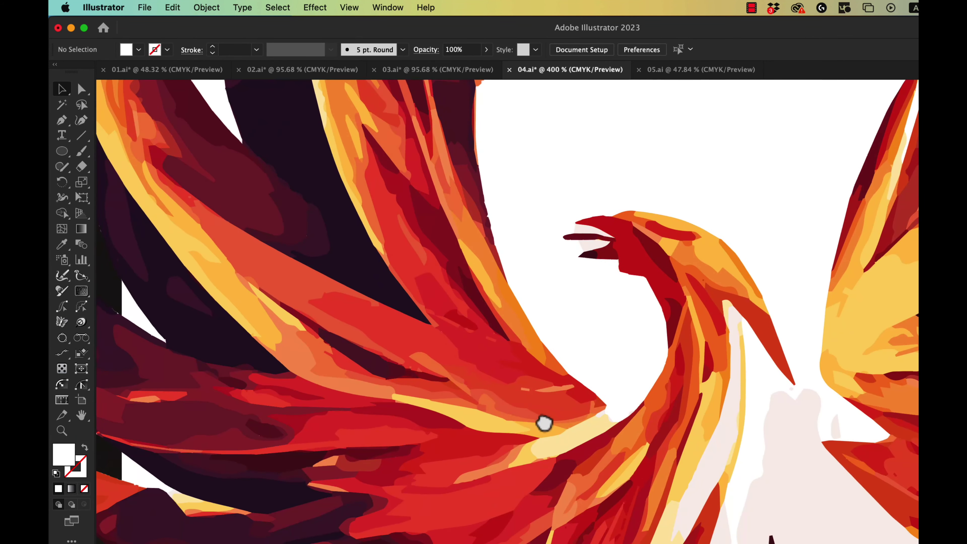
scroll(545, 421, down, 3)
scroll(539, 318, down, 3)
scroll(442, 346, down, 3)
scroll(512, 323, down, 3)
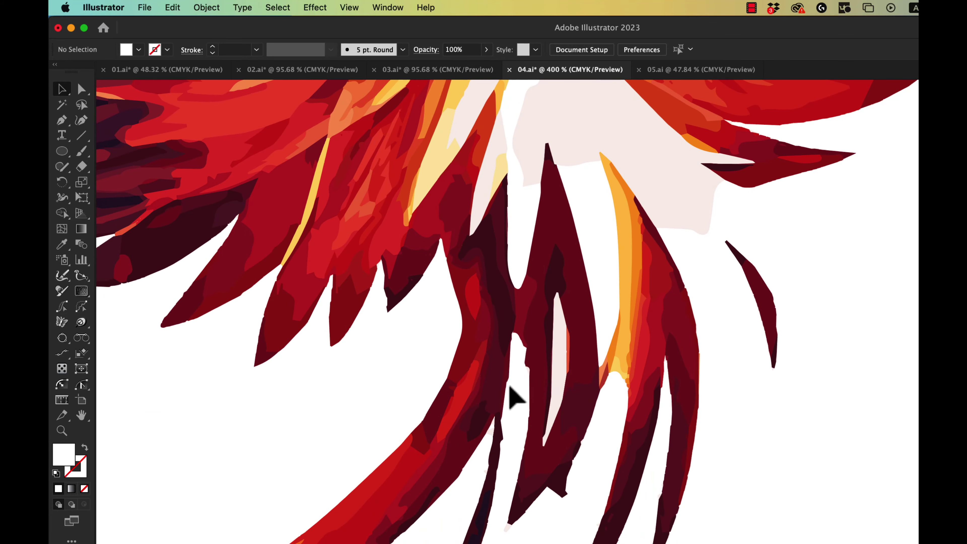
key(super+minus)
key(super+minus)
key(super+minus)
key(super+minus)
drag(510, 389, 588, 477)
- Shrink the phoenix proportionally and position it over the portrait's lower-left corner
click(583, 432)
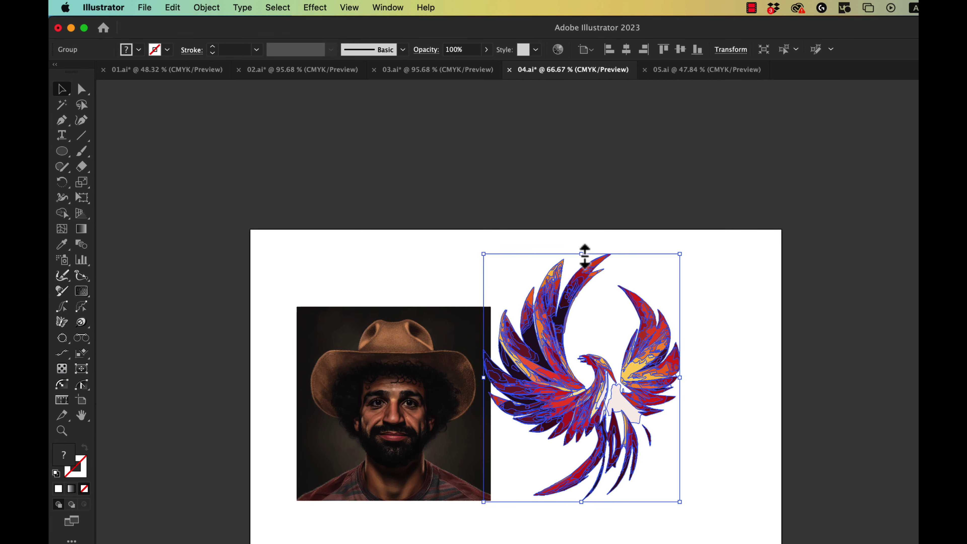
drag(585, 254, 588, 346)
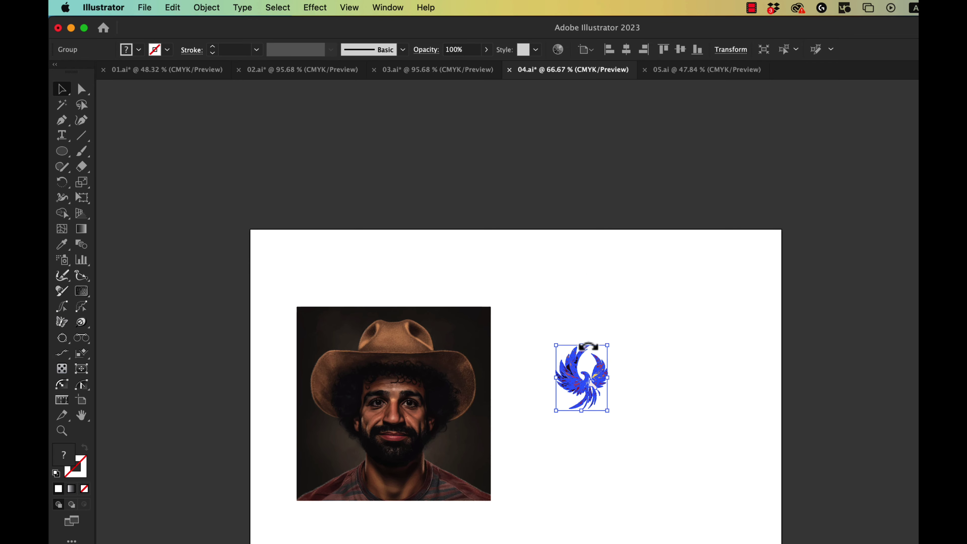
drag(586, 365, 314, 438)
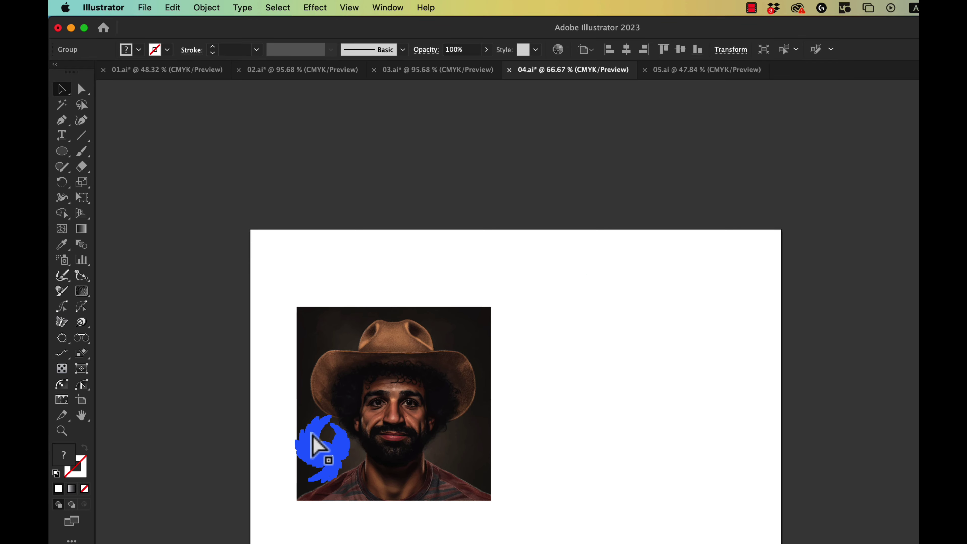
key(super+plus)
key(super+plus)
key(super+plus)
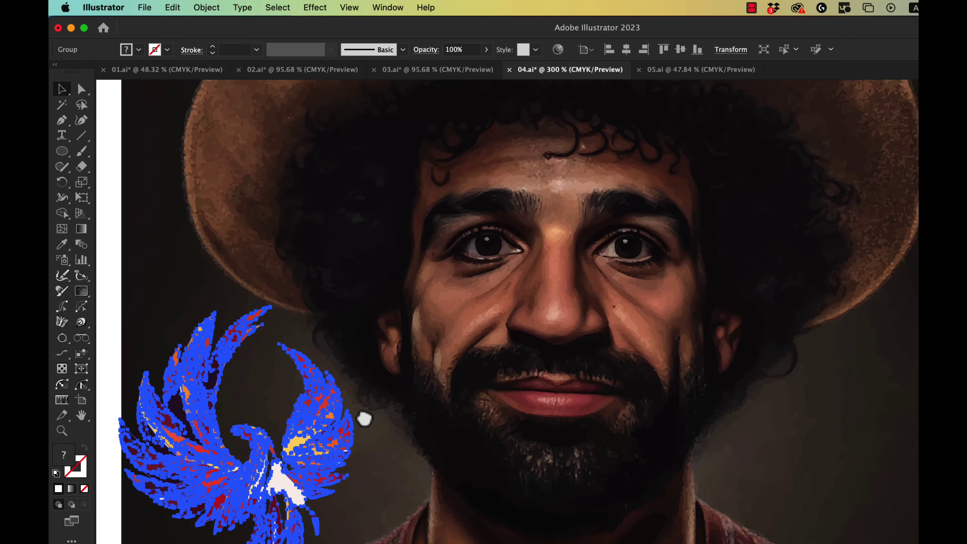
key(super+plus)
key(shift+super+a)
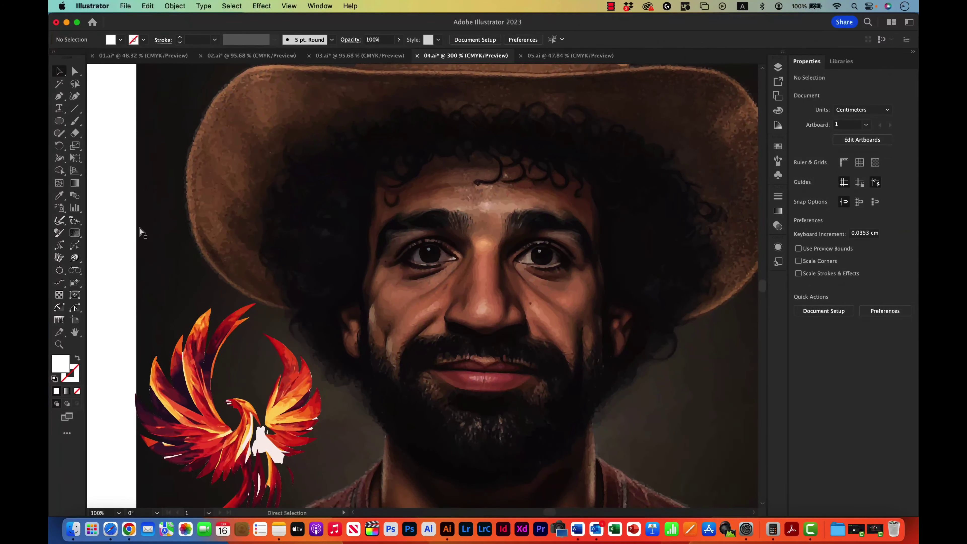
key(super+minus)
drag(310, 270, 285, 277)
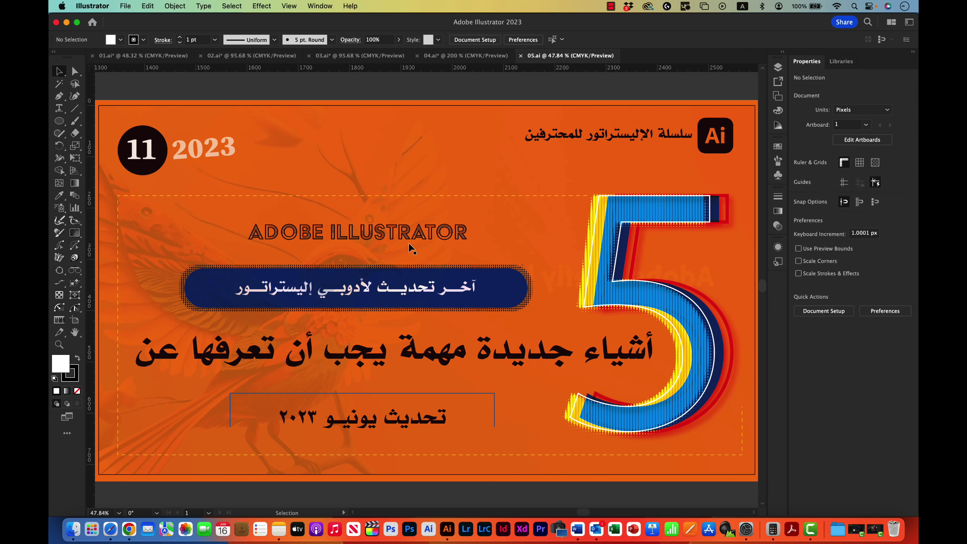
- Fit the 05.ai banner in the window and select the ADOBE ILLUSTRATOR headline
drag(384, 250, 385, 259)
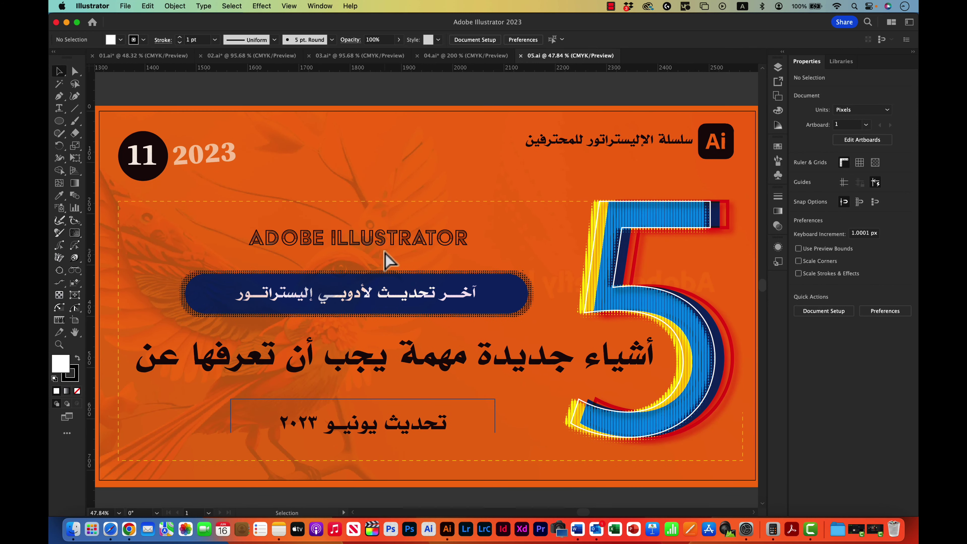
key(super+minus)
key(super+0)
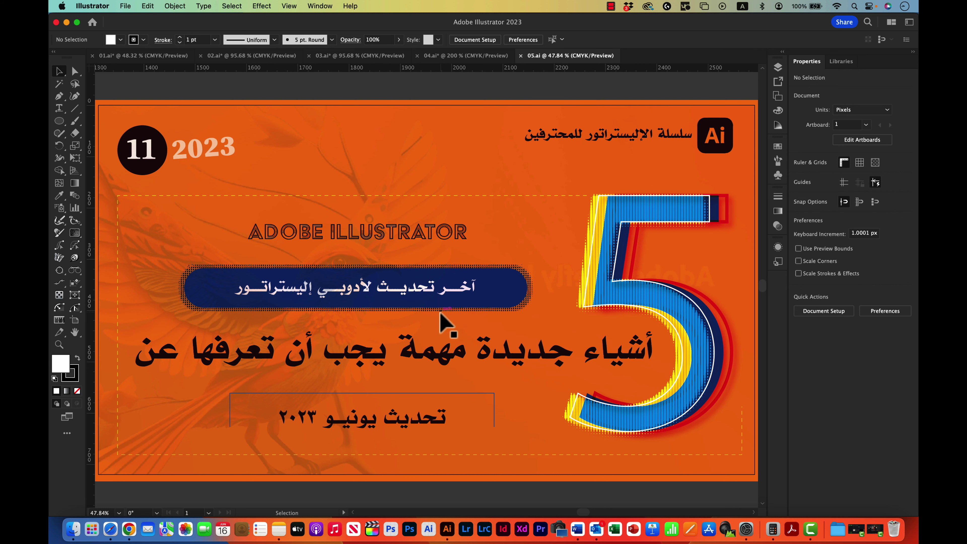
click(361, 237)
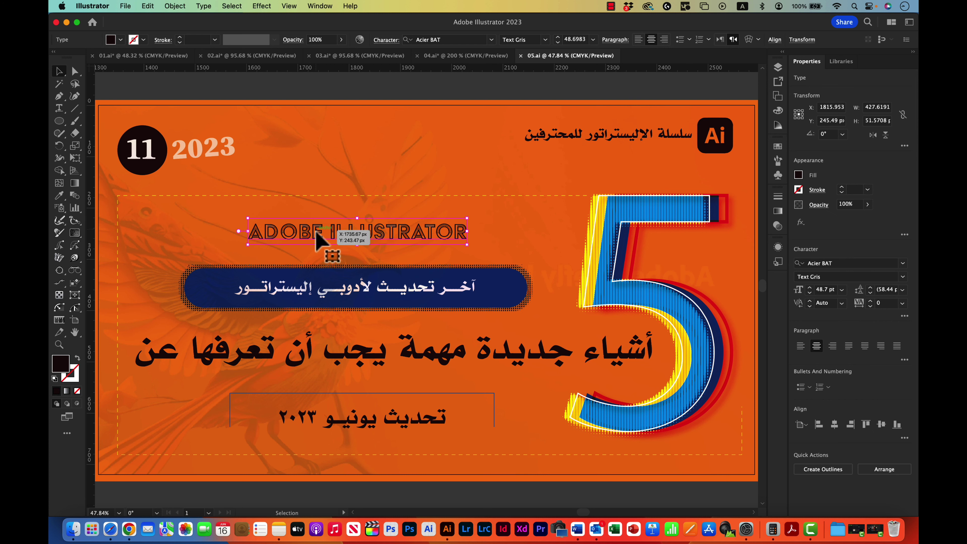
click(377, 183)
click(357, 239)
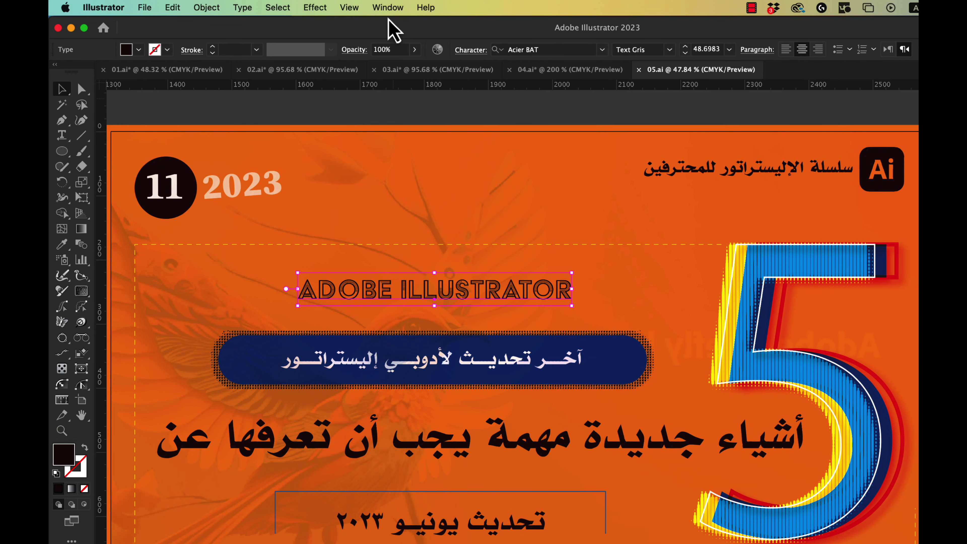
click(388, 7)
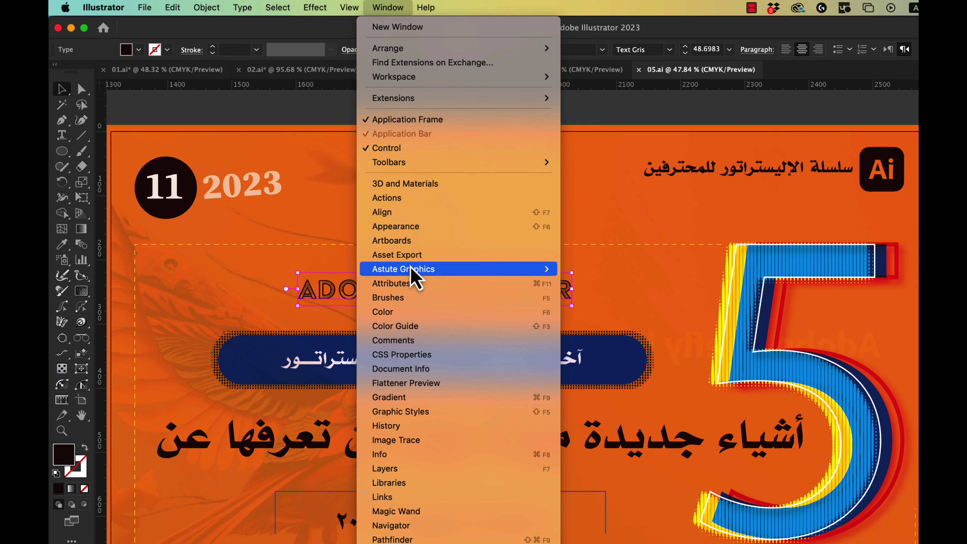
- Show all options in the Attributes panel and set the headline's Image Map to Rectangle
click(404, 289)
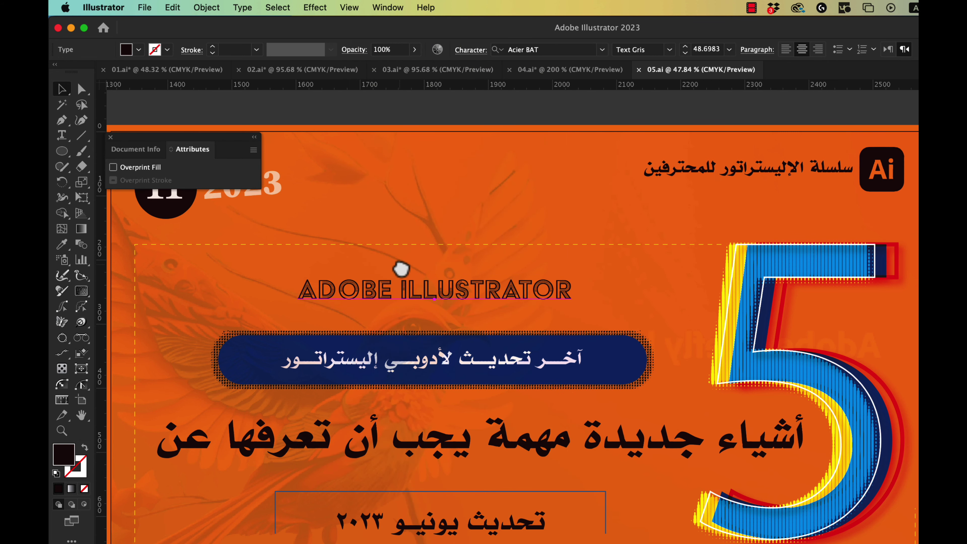
drag(401, 269, 628, 254)
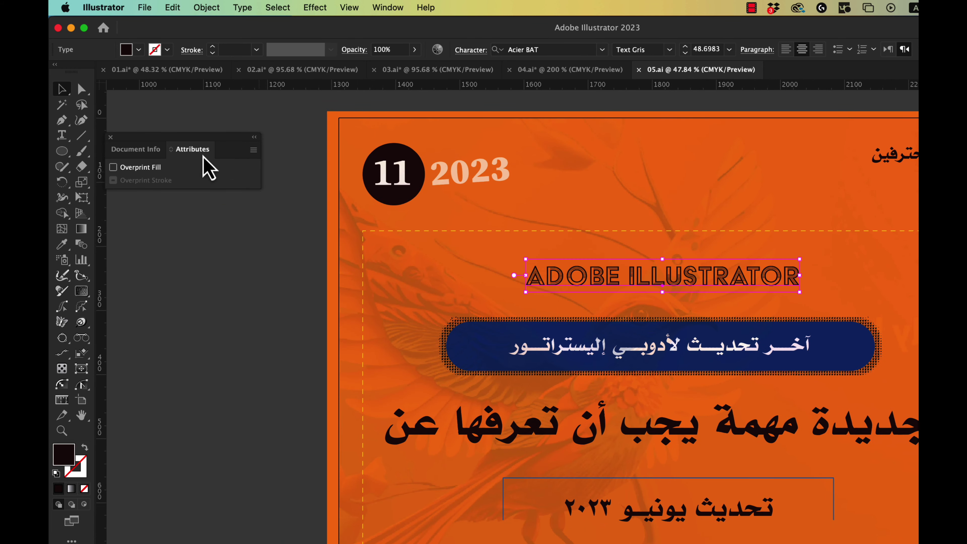
drag(190, 147, 209, 152)
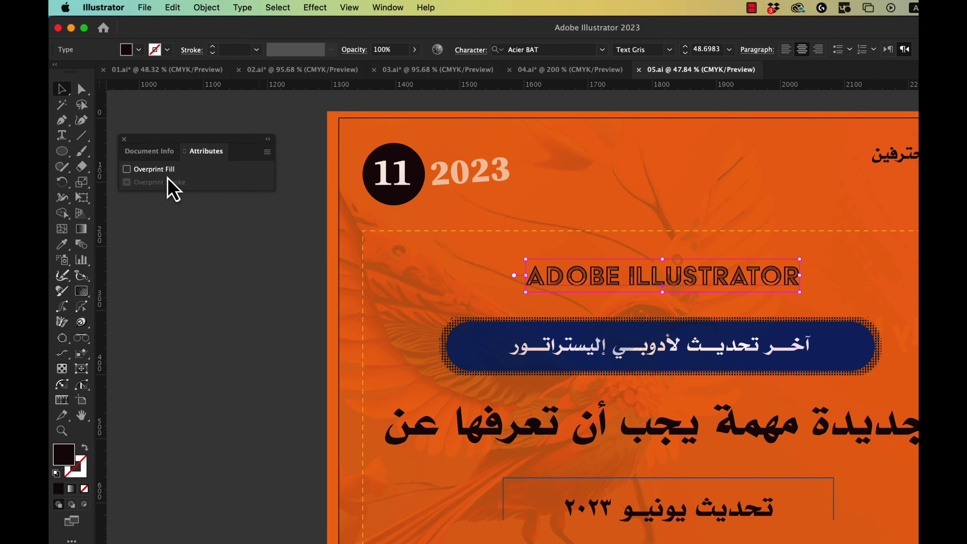
click(267, 152)
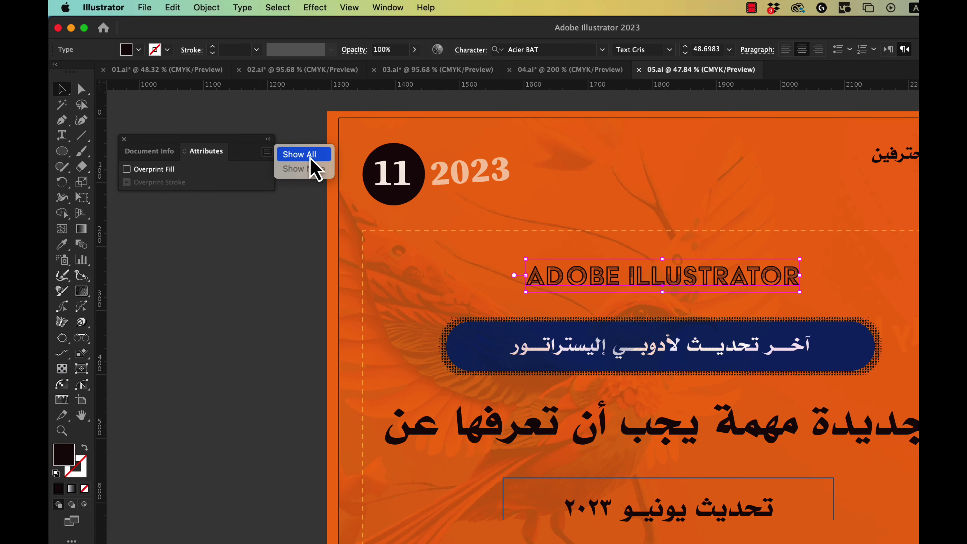
click(300, 155)
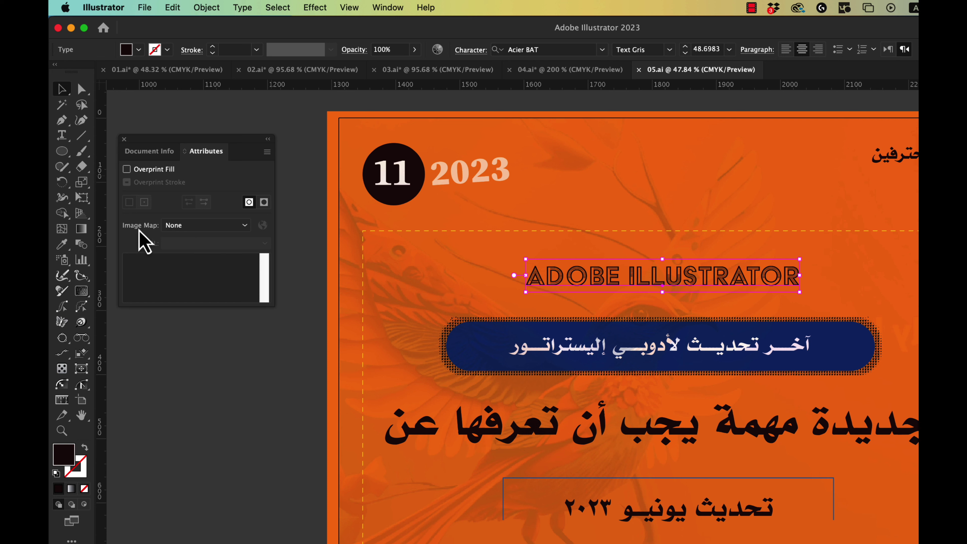
click(215, 229)
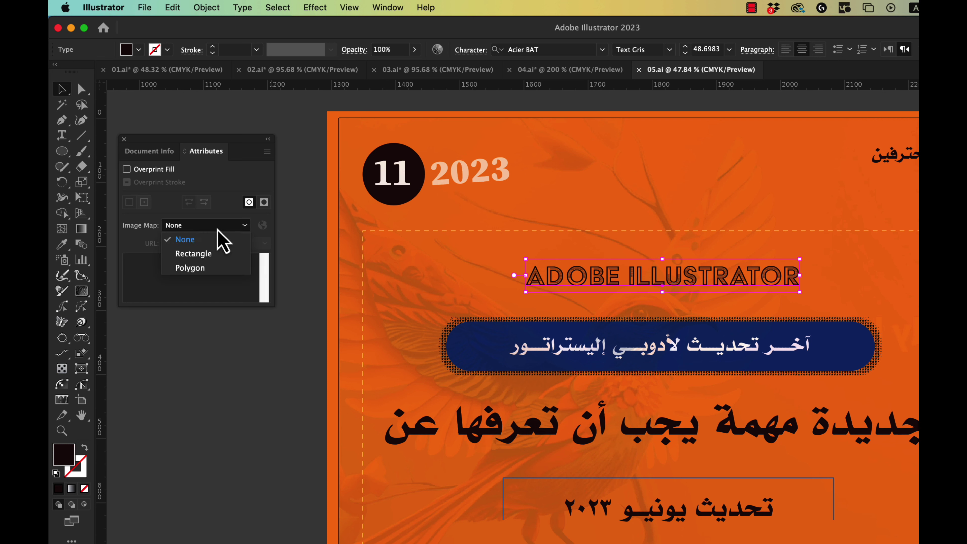
click(199, 254)
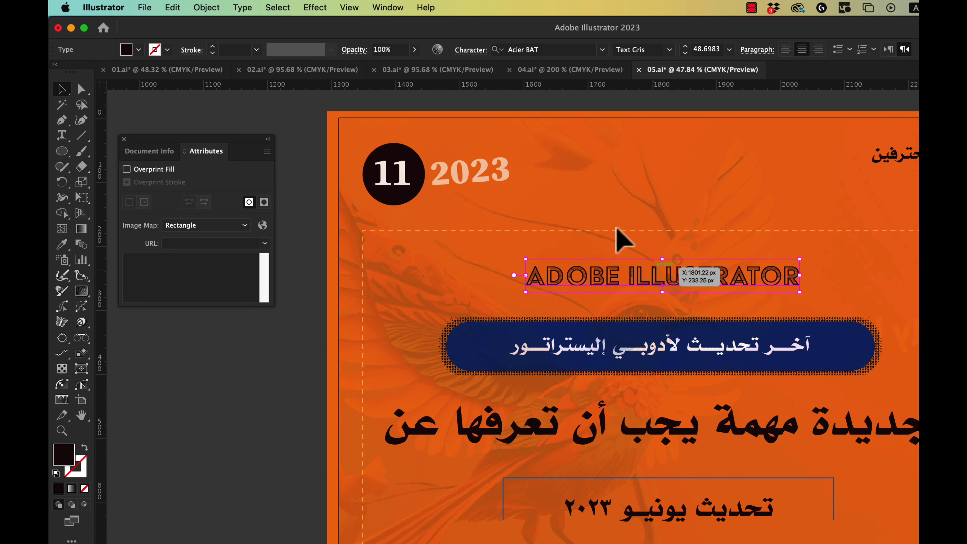
click(205, 226)
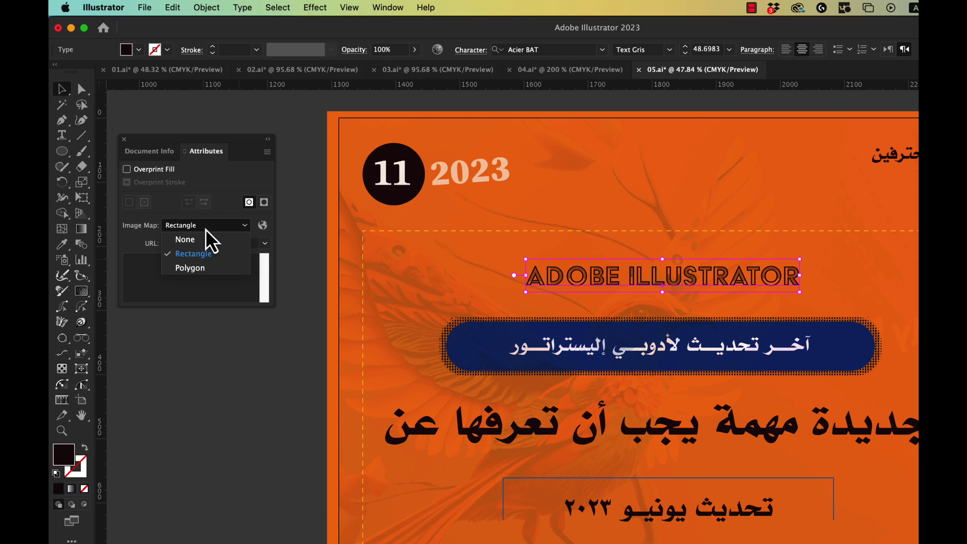
click(211, 224)
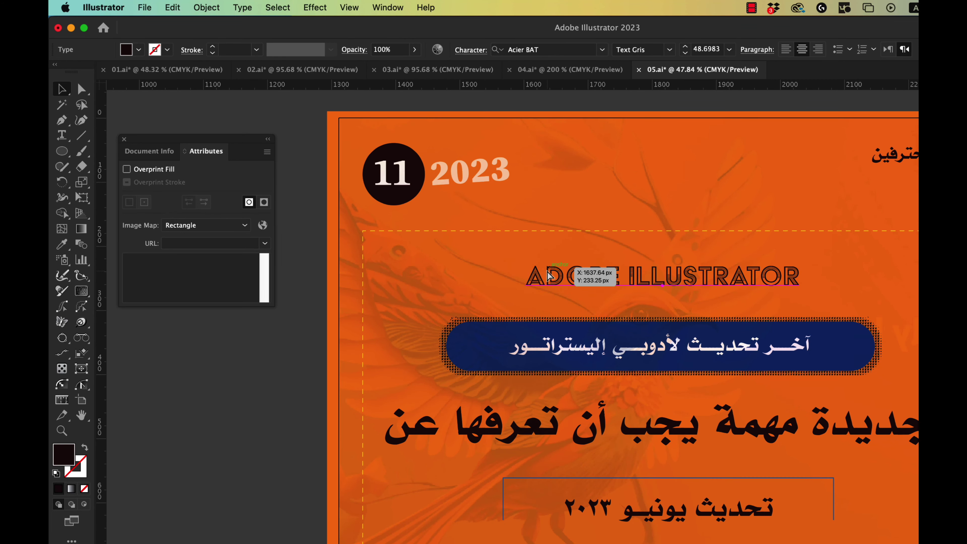
key(super+equal)
drag(535, 288, 554, 207)
click(434, 267)
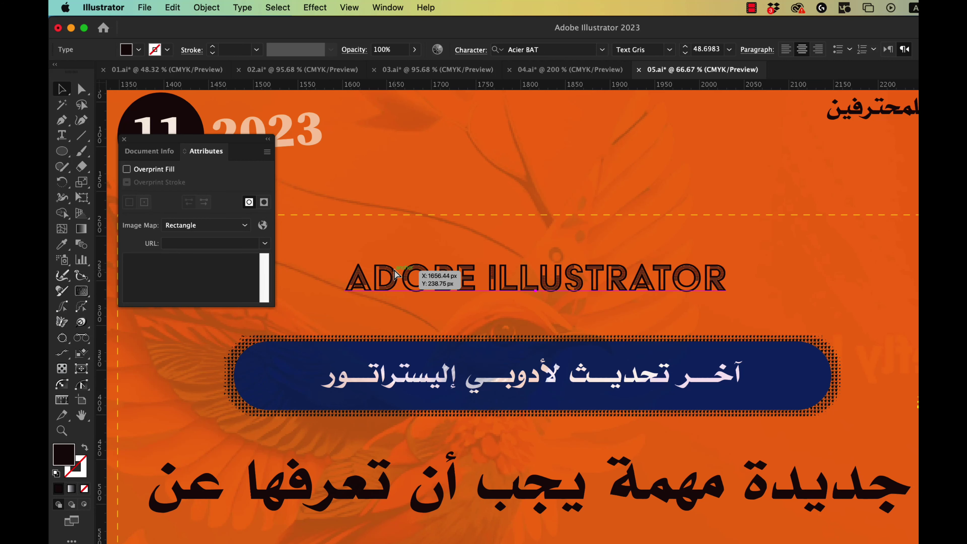
key(super+minus)
scroll(395, 273, down, 5)
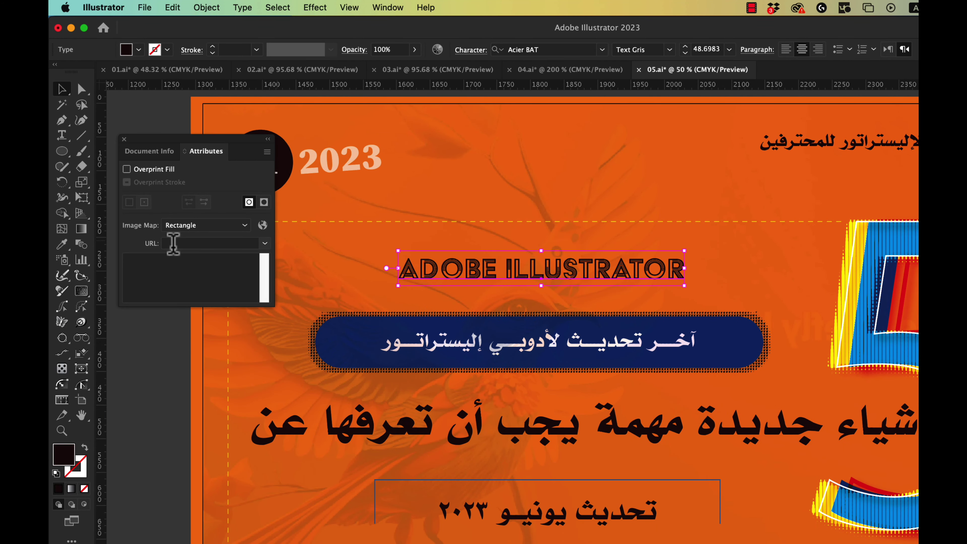
click(202, 243)
text(www.adobe.com)
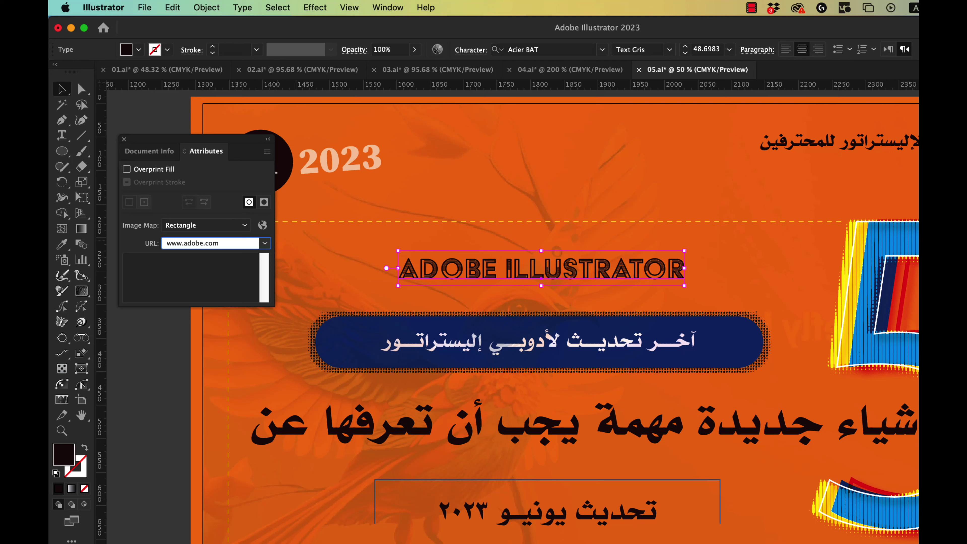
key(Return)
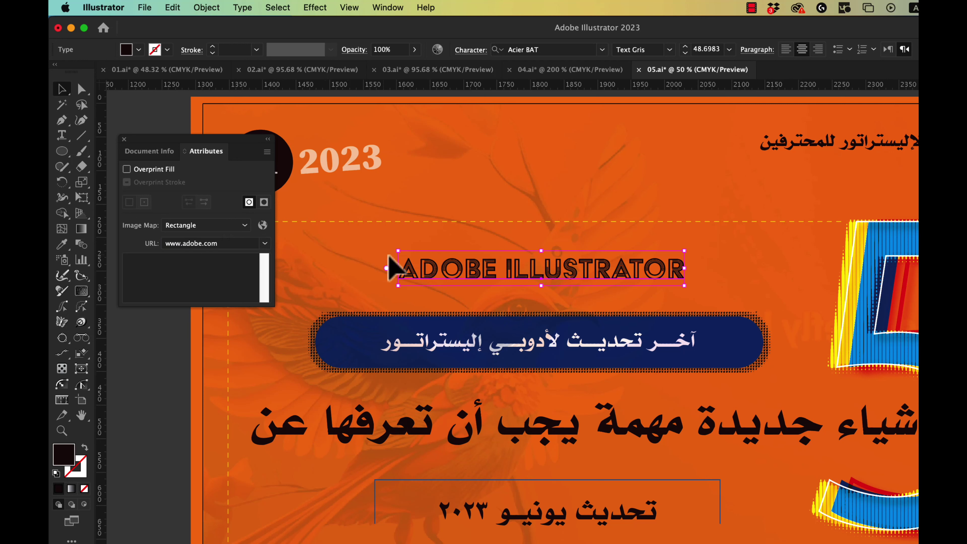
- Save 05.ai with the headline still selected
click(411, 254)
key(super+s)
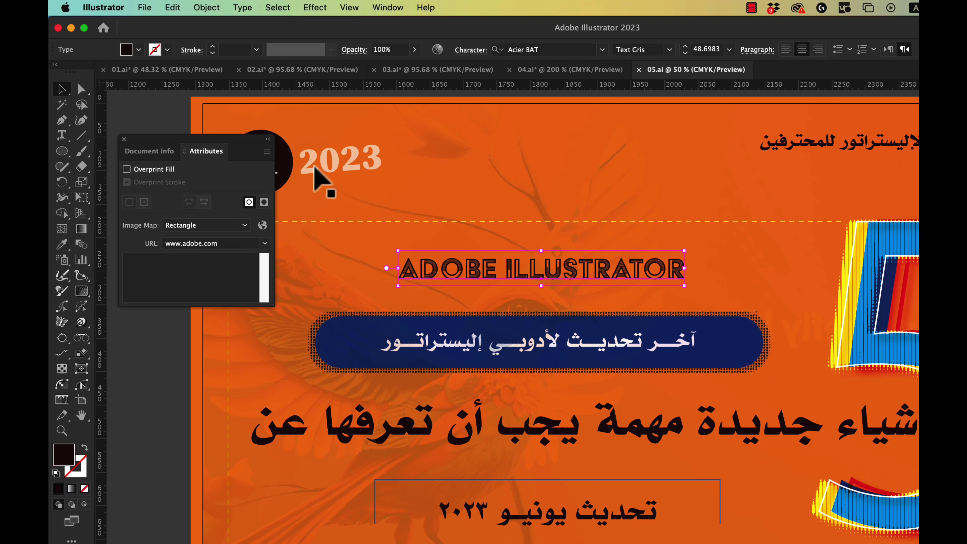
click(146, 8)
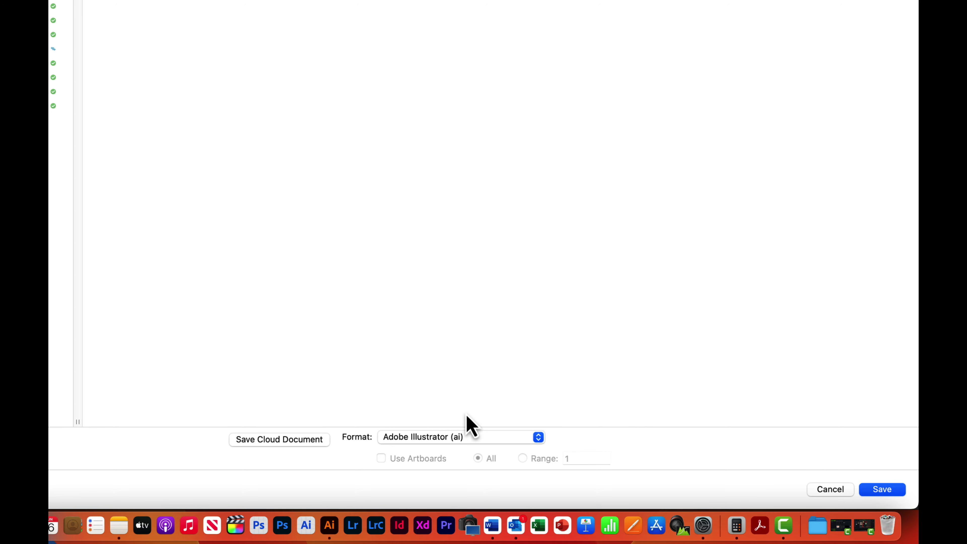
click(461, 438)
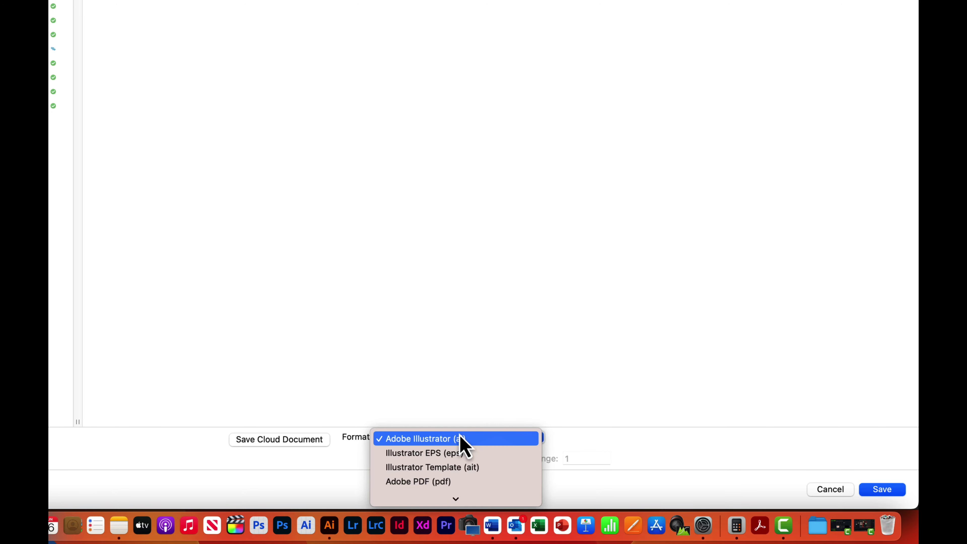
- Save the banner as an Adobe PDF using the [High Quality Print] preset with hyperlinks preserved
click(433, 483)
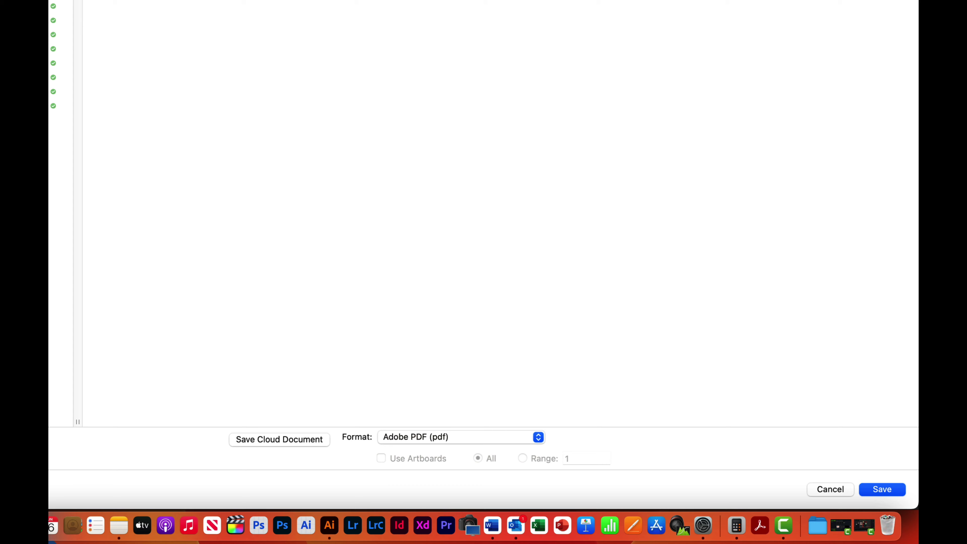
click(882, 490)
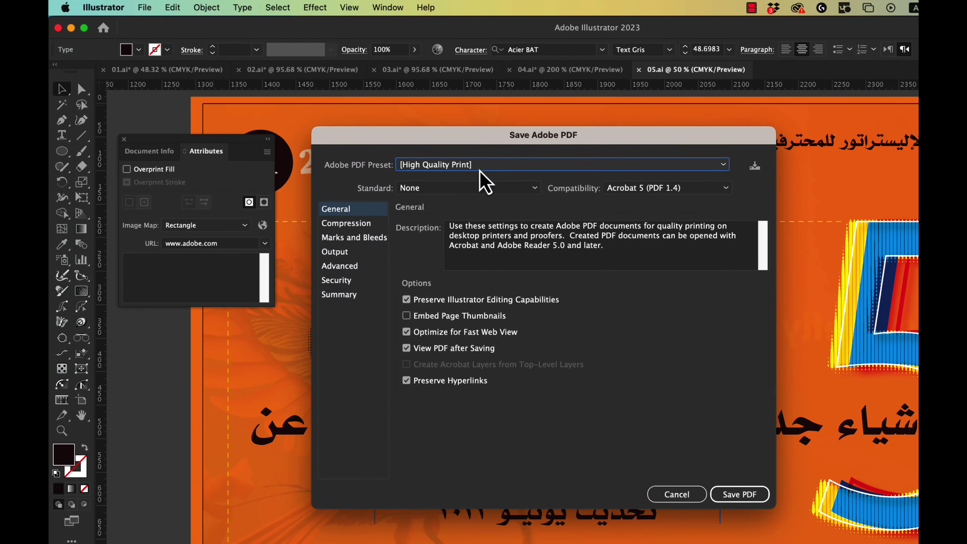
click(480, 171)
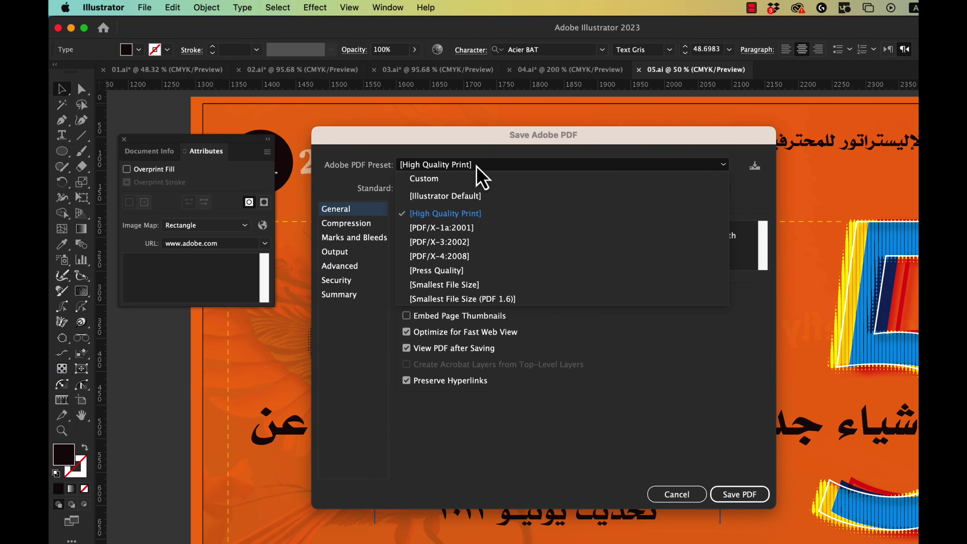
click(443, 208)
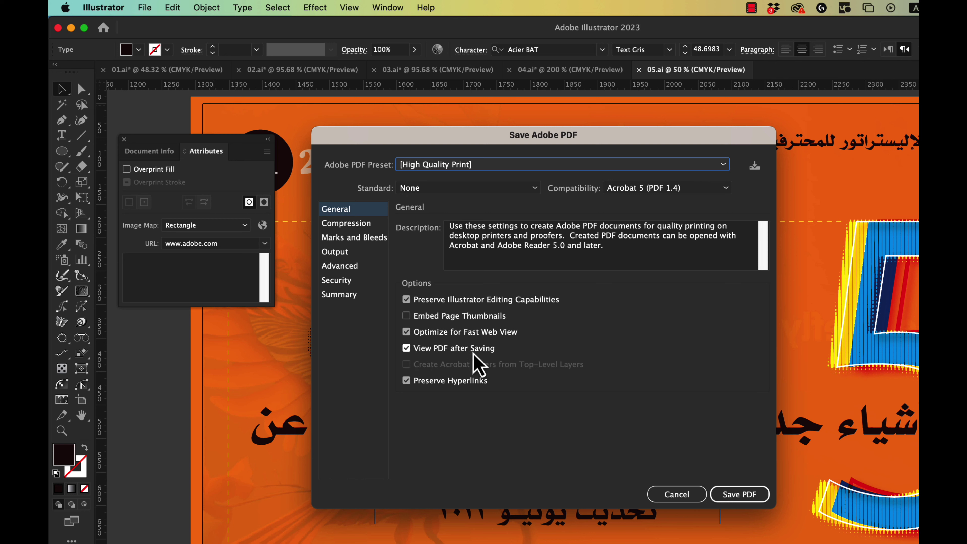
click(354, 238)
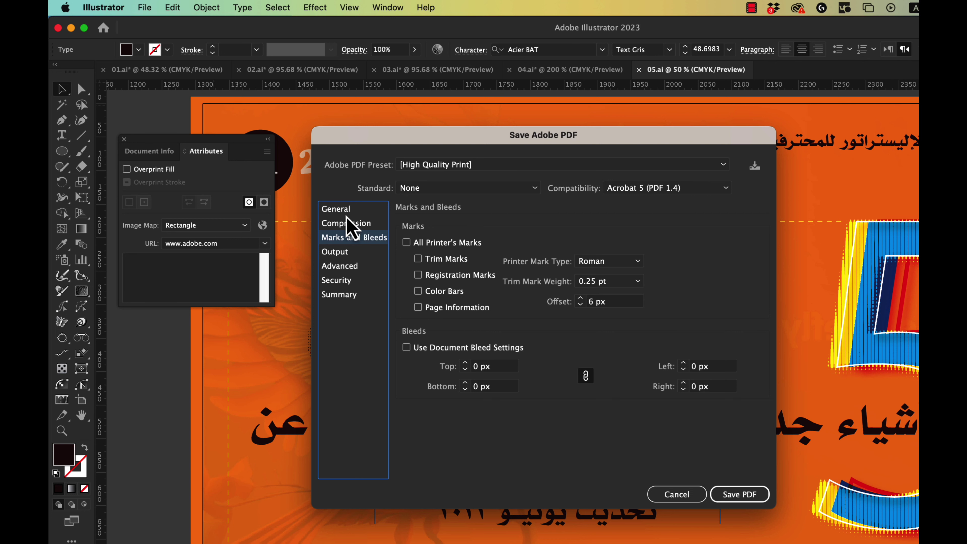
click(341, 209)
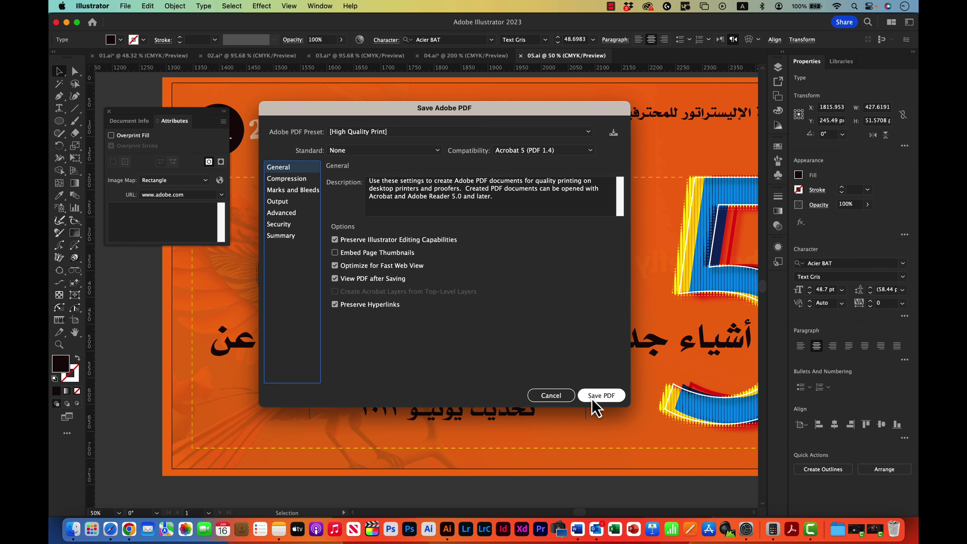
click(597, 398)
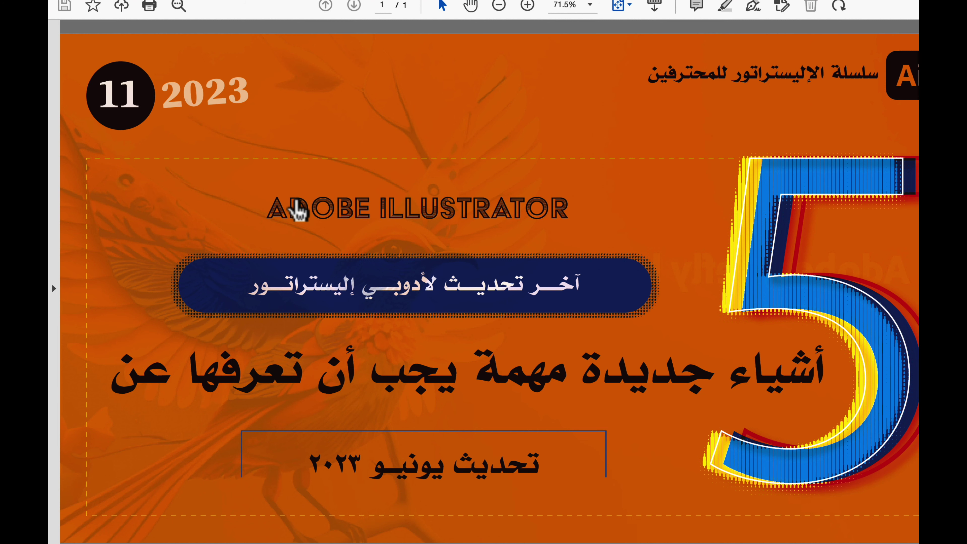
- Follow the ADOBE ILLUSTRATOR link in the PDF to open Adobe's website
click(308, 208)
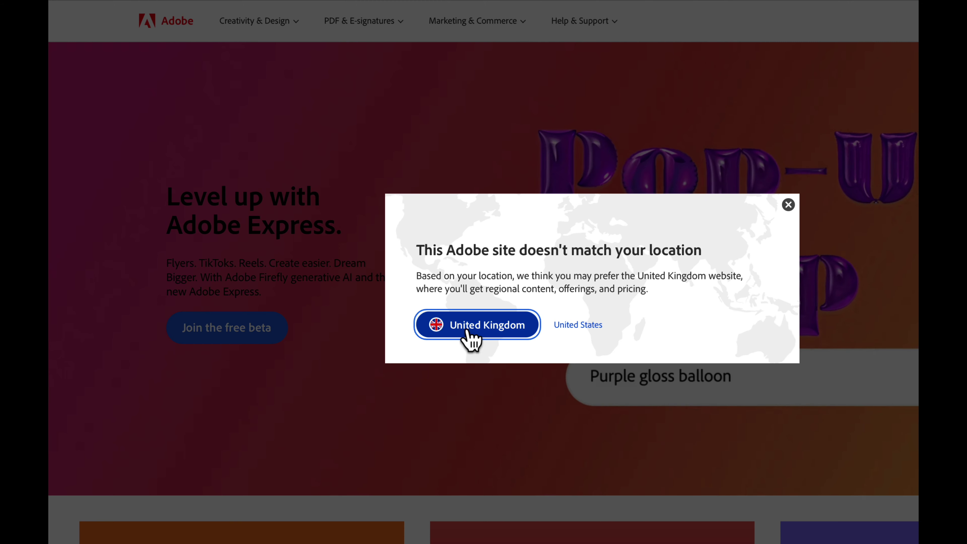
- Pick the United Kingdom site, then switch back through Acrobat to Illustrator
click(575, 327)
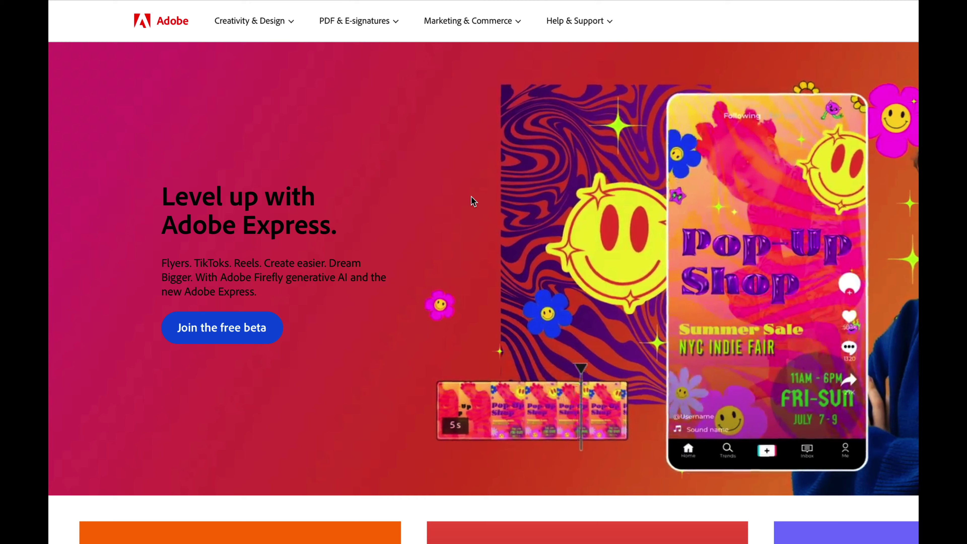
key(super+Tab)
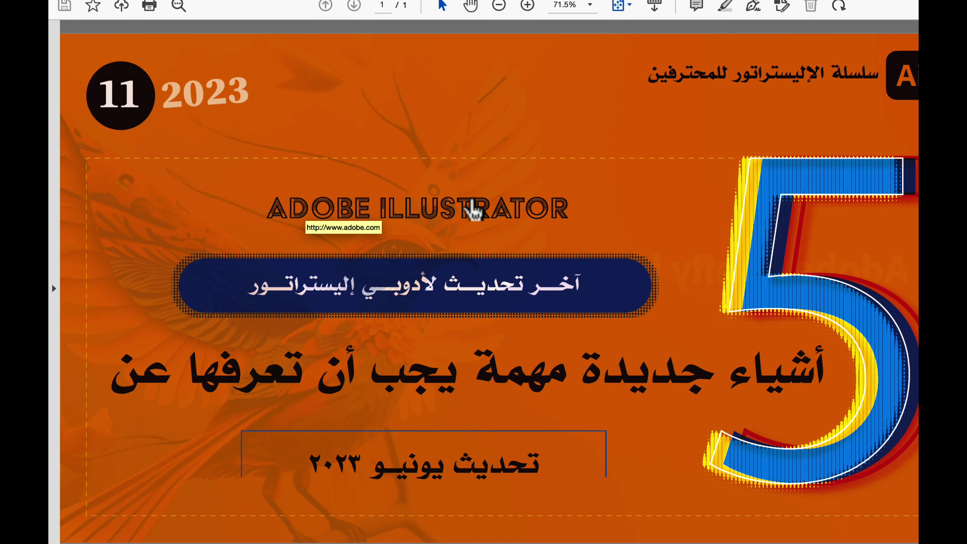
key(super+Tab)
key(super+Tab)
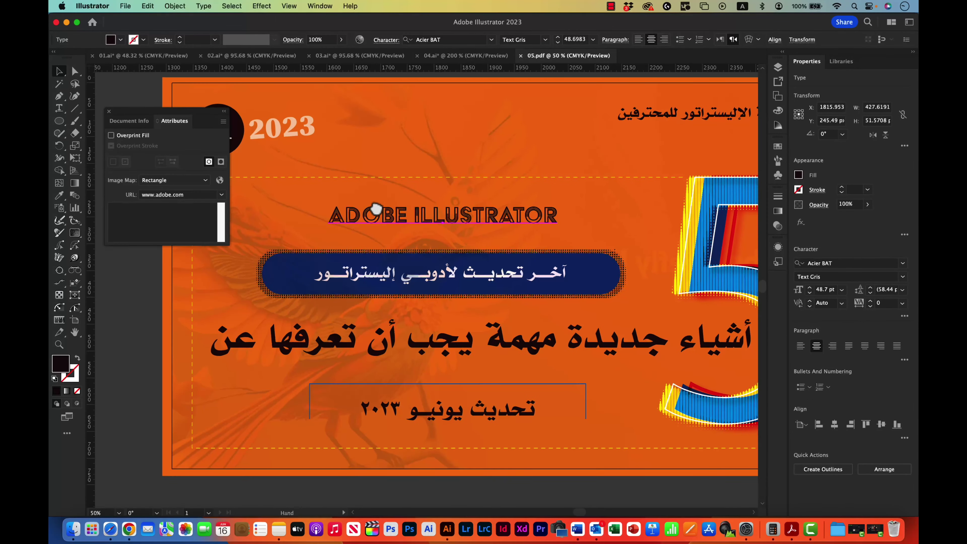
- Draw a dark rectangle on the empty pasteboard above the banner
mouse_move(389, 189)
mouse_down()
mouse_move(375, 214)
mouse_move(371, 205)
mouse_up()
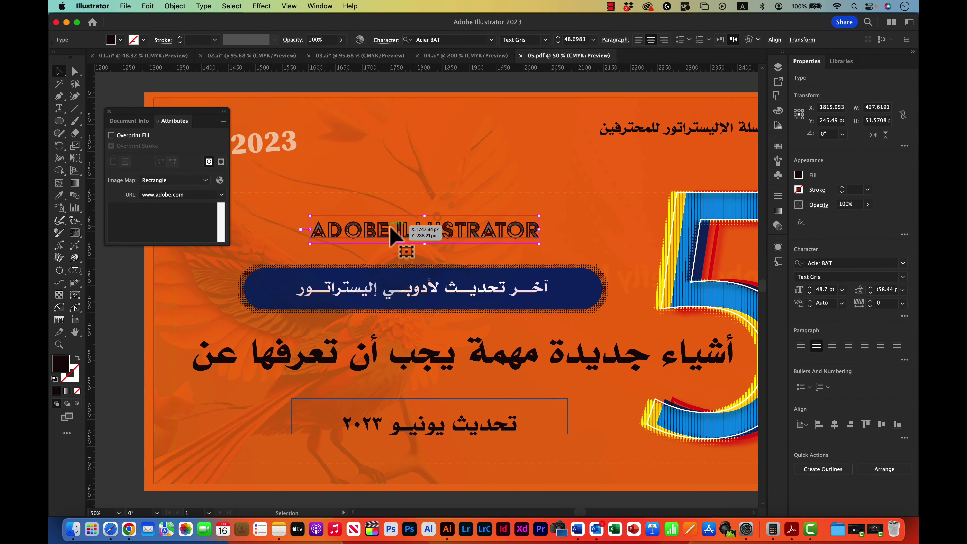
click(645, 131)
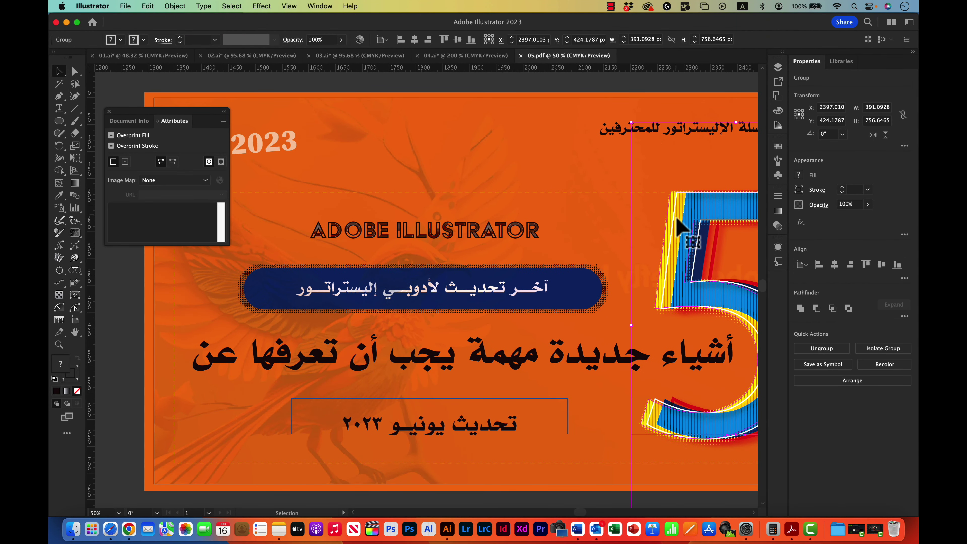
click(427, 298)
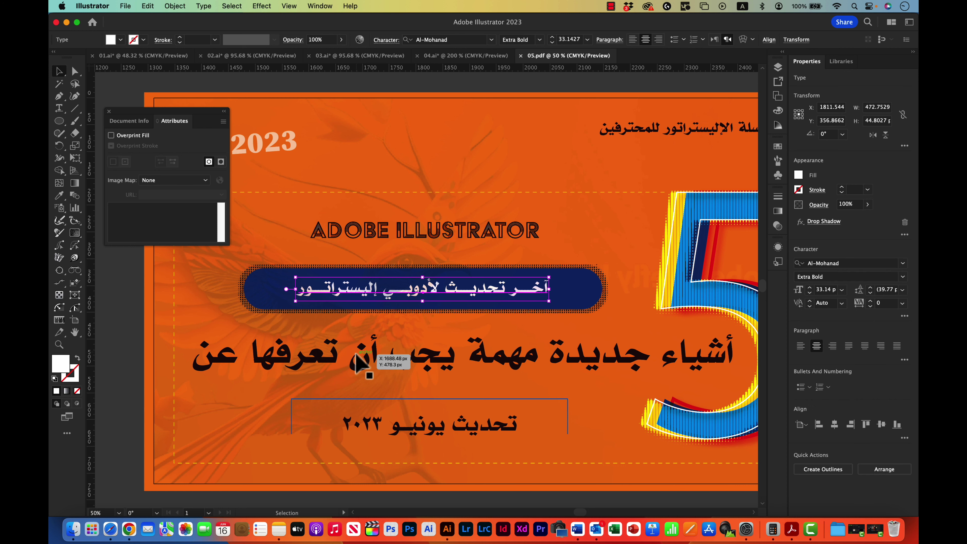
click(367, 356)
drag(379, 172, 395, 301)
key(m)
drag(353, 124, 446, 194)
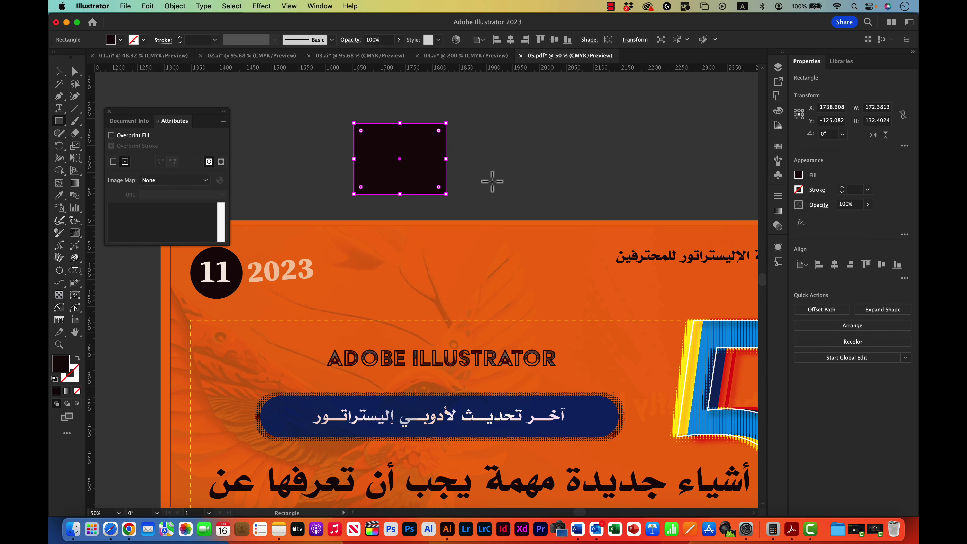
key(v)
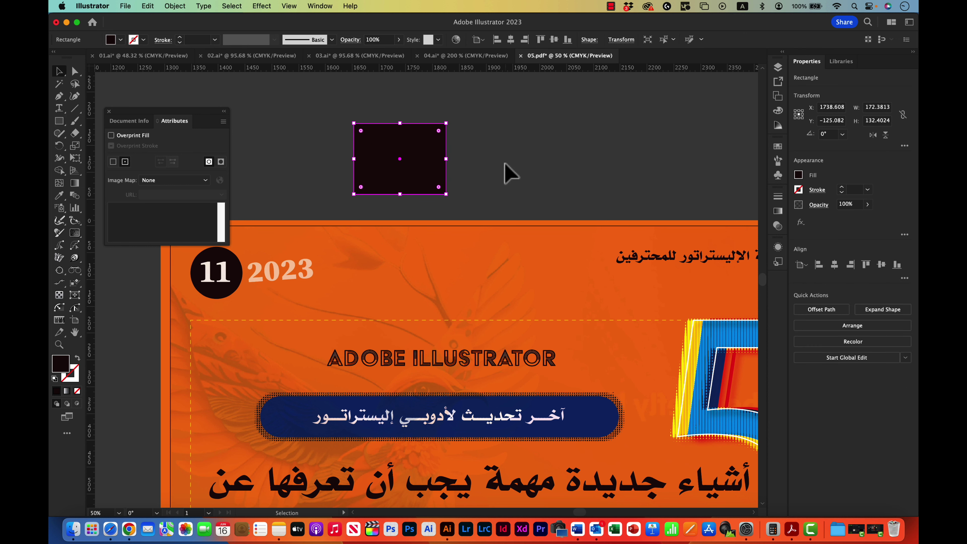
click(506, 172)
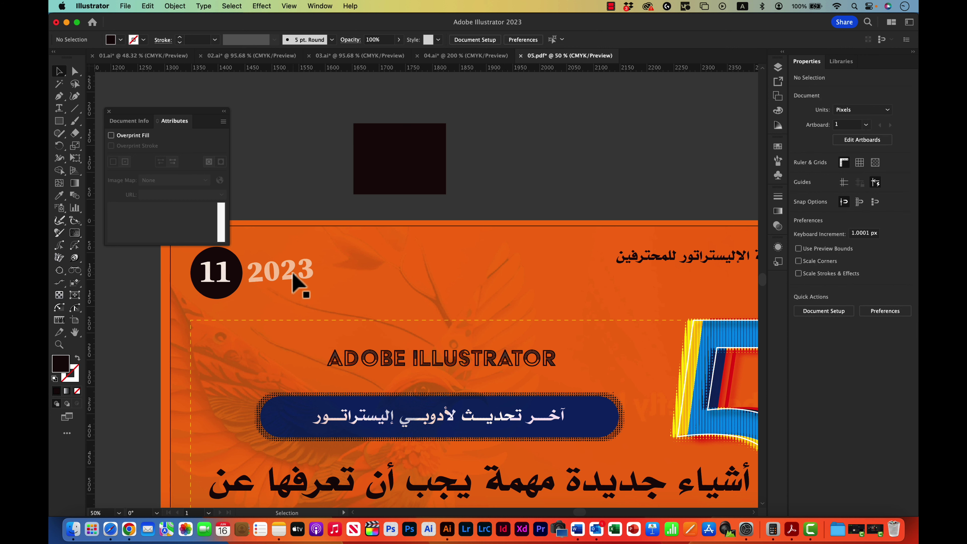
- Bring the 2023 text in front of the dark box and centre it inside
click(415, 170)
key(a)
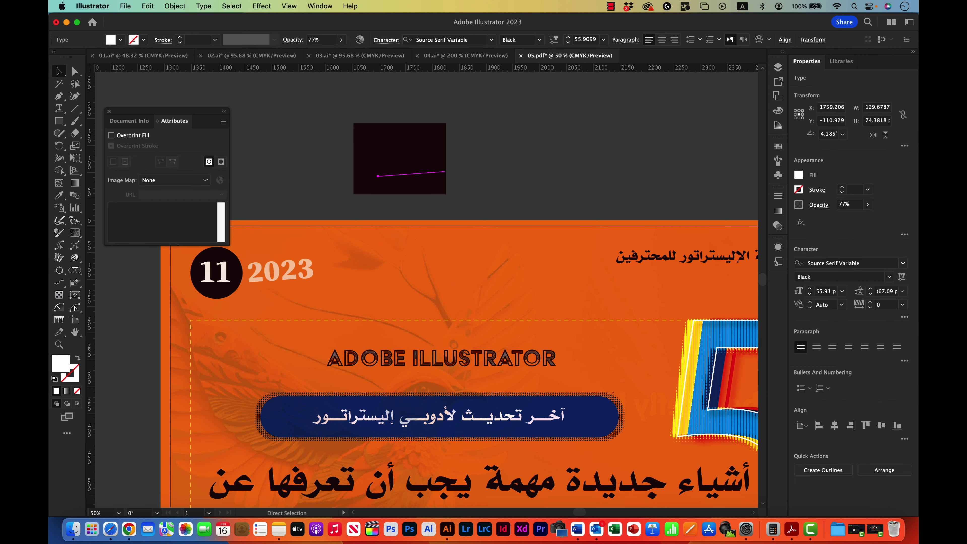
key(v)
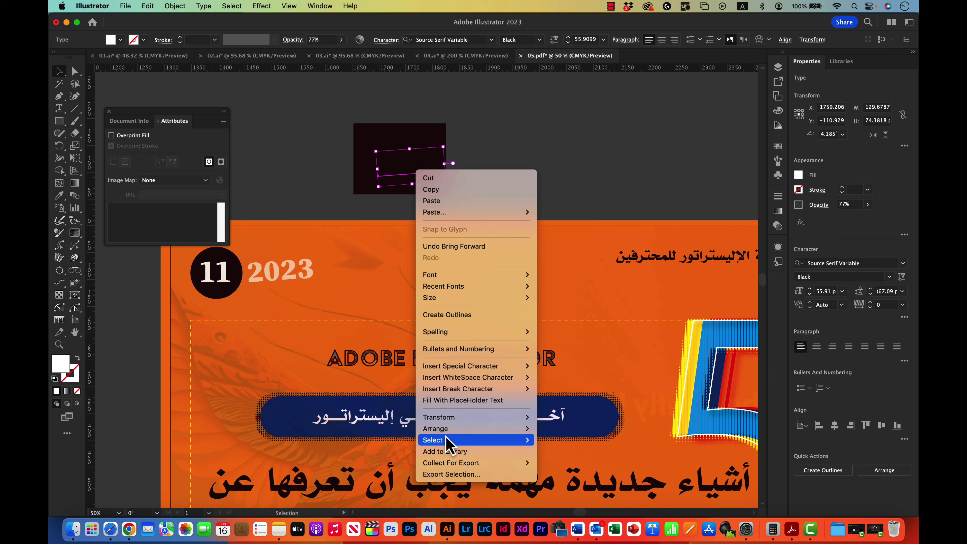
mouse_move(435, 429)
click(563, 429)
click(471, 213)
drag(422, 160, 406, 150)
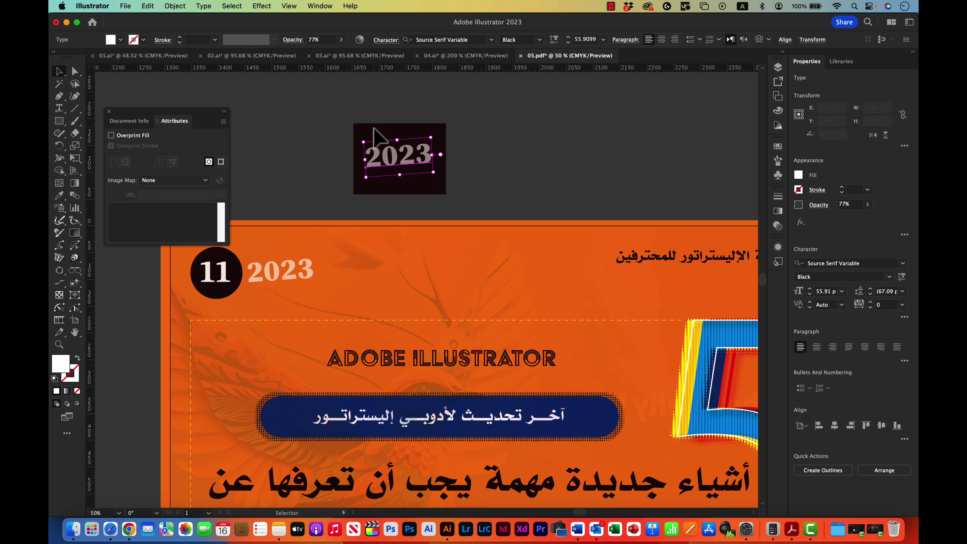
click(378, 135)
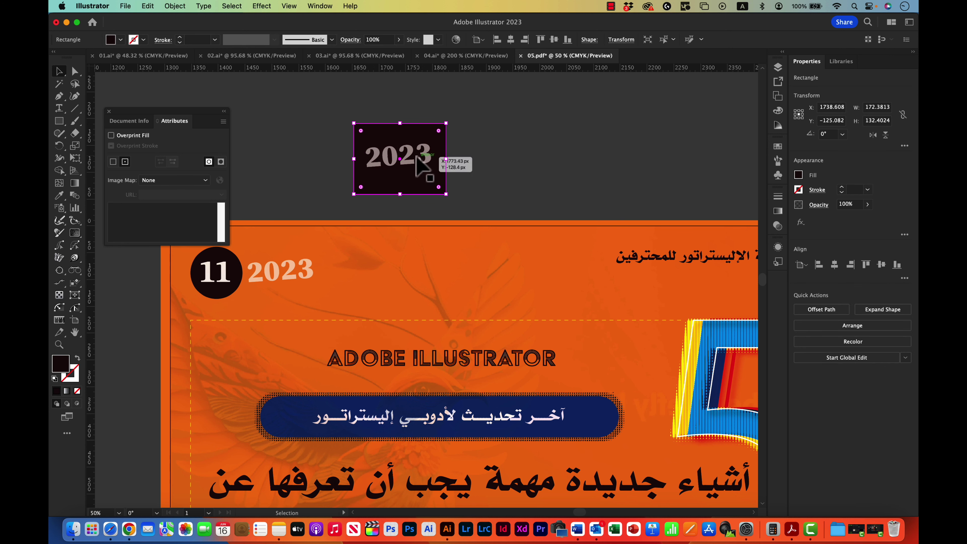
click(337, 108)
drag(338, 109, 433, 197)
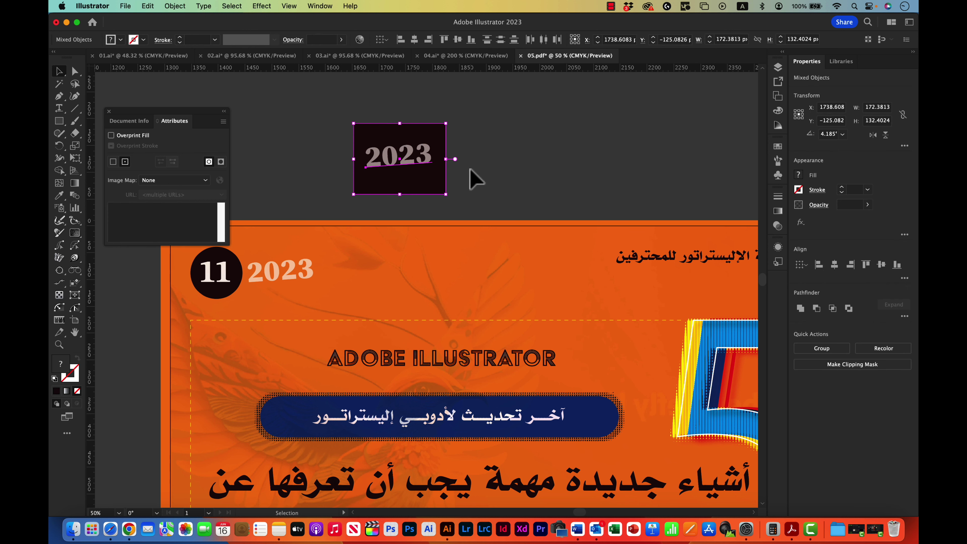
click(463, 168)
click(440, 133)
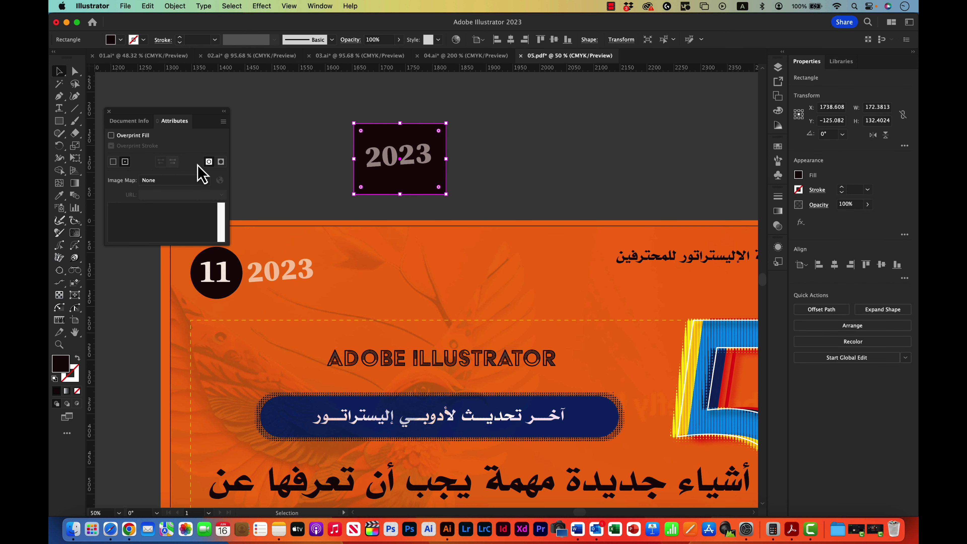
click(178, 181)
click(161, 203)
text(www.me.com)
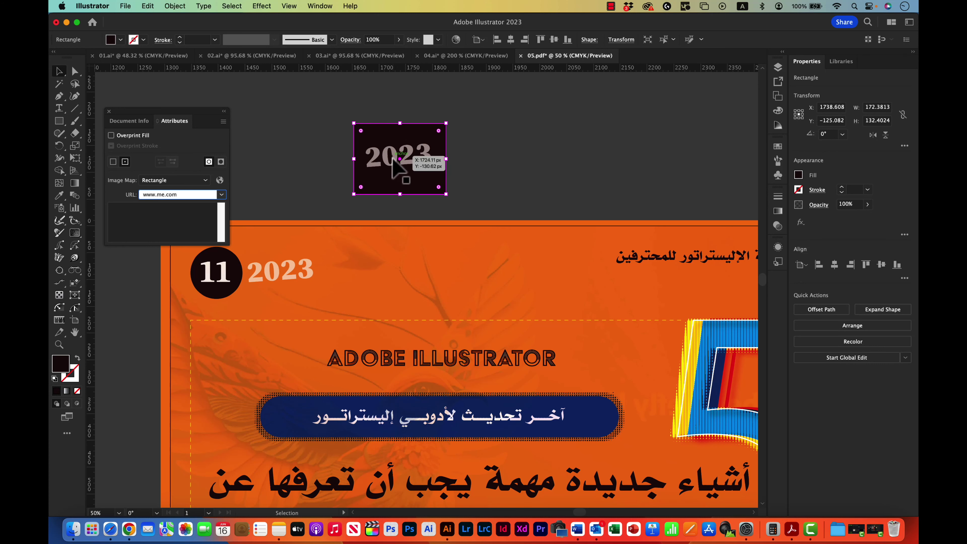
click(109, 111)
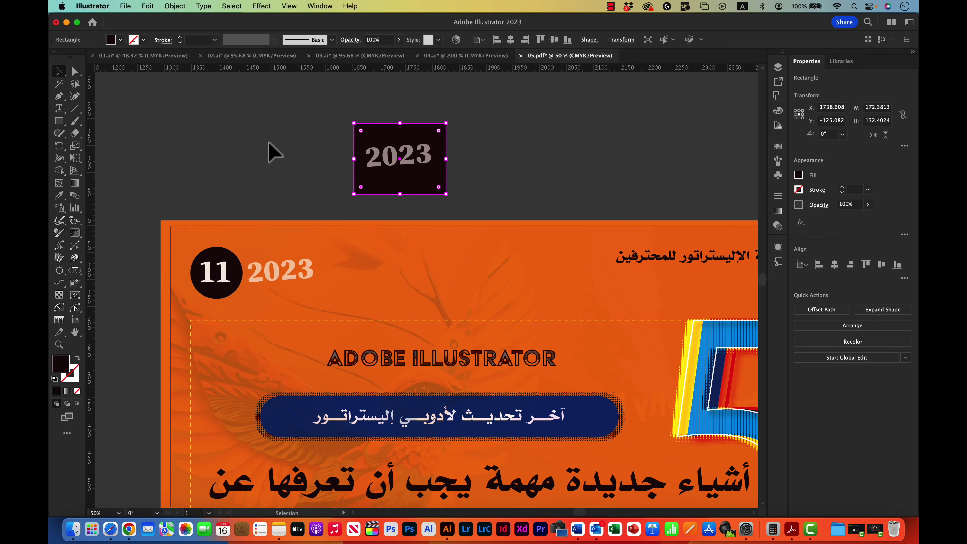
key(super+0)
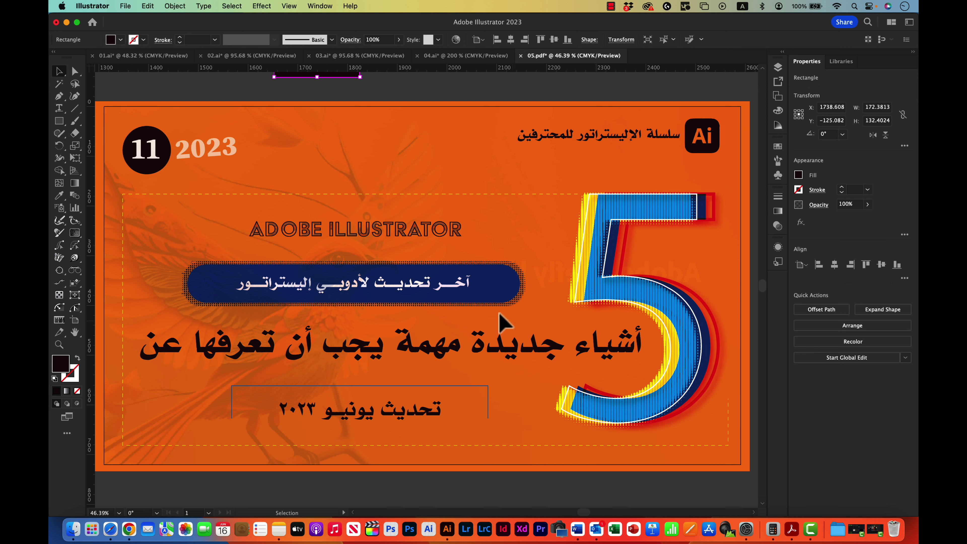
click(148, 57)
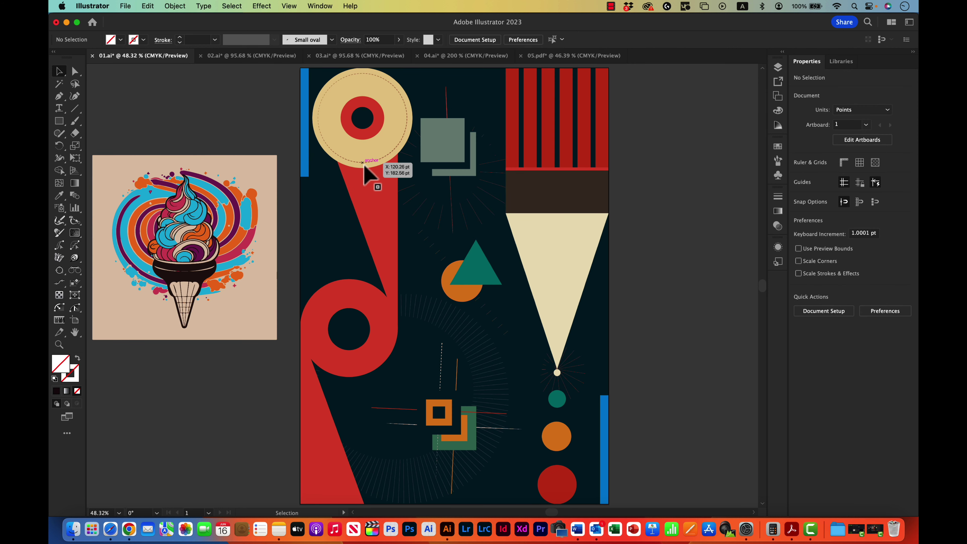
click(246, 56)
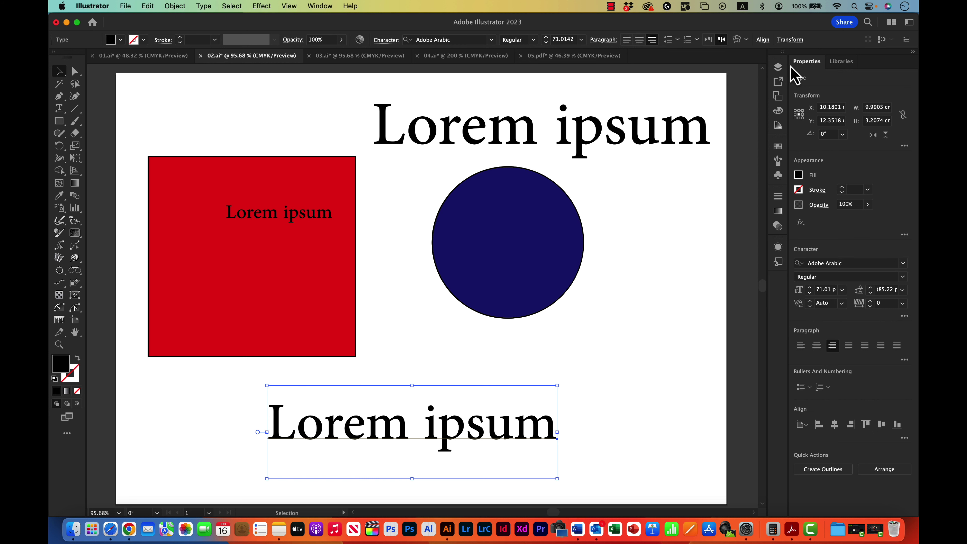
click(779, 67)
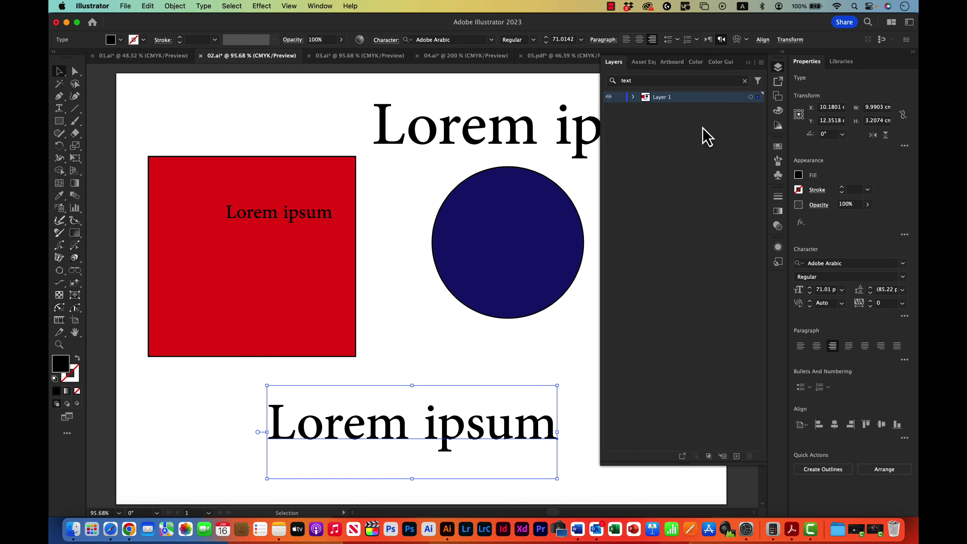
click(758, 80)
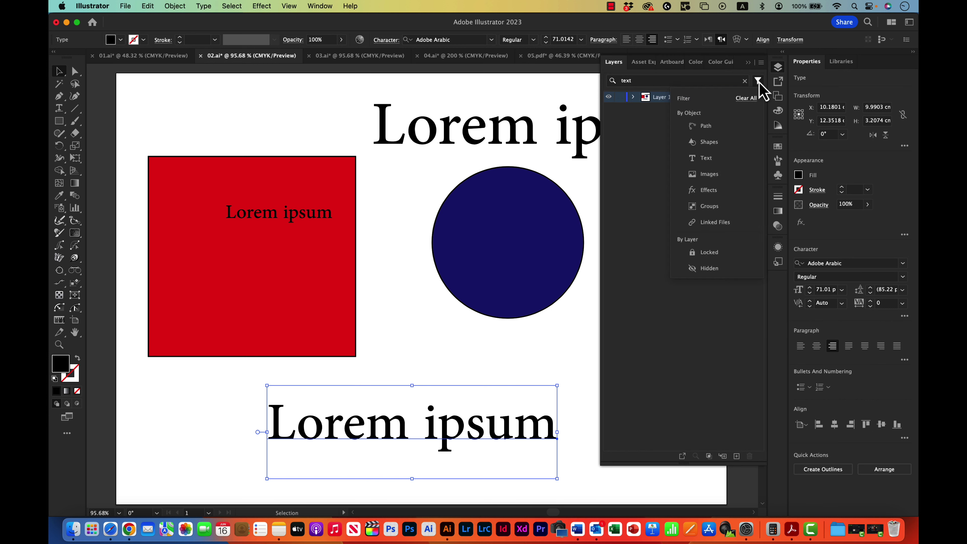
click(372, 55)
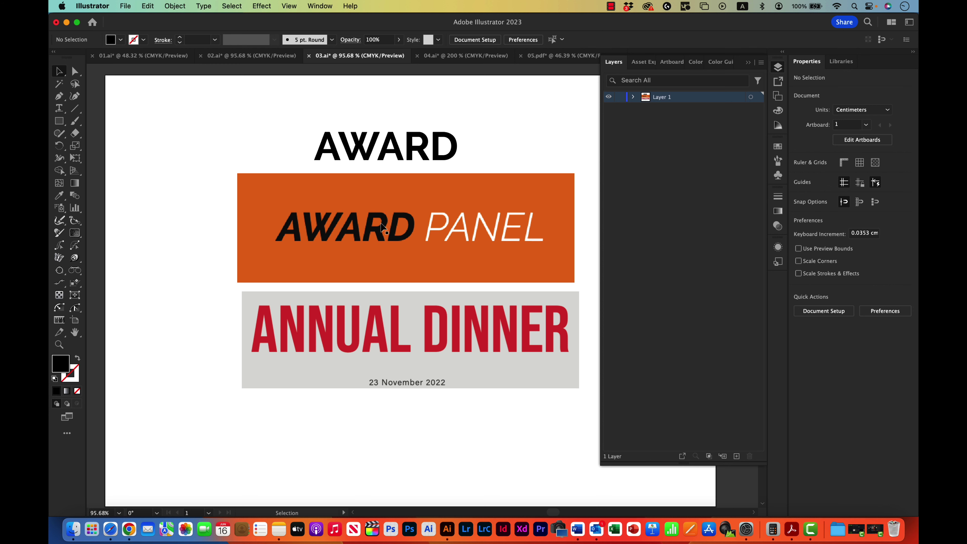
click(484, 55)
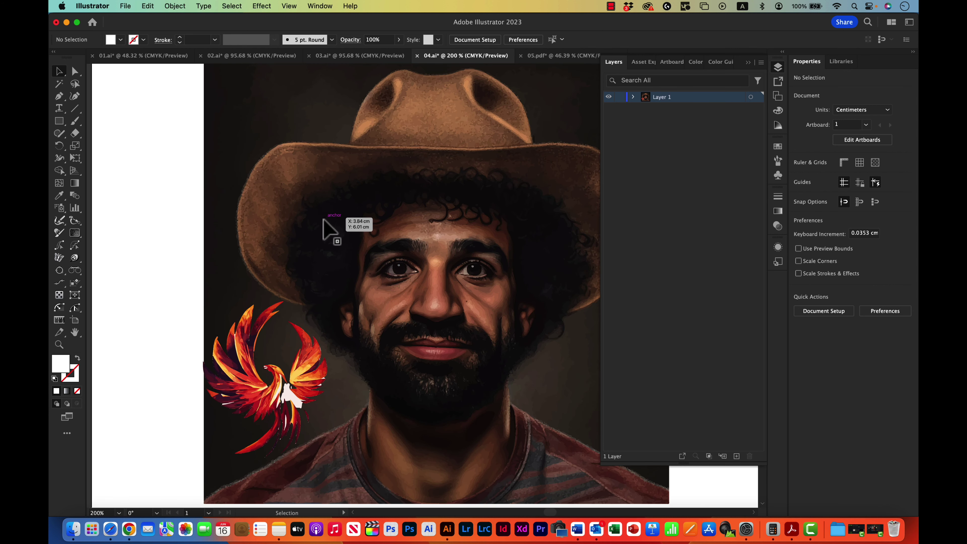
click(556, 56)
click(778, 68)
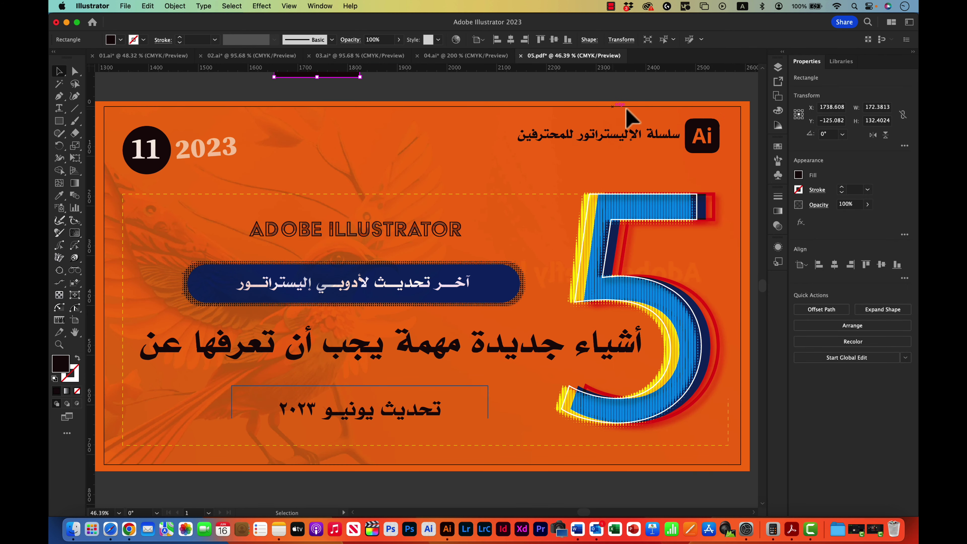
key(space)
drag(552, 135, 561, 139)
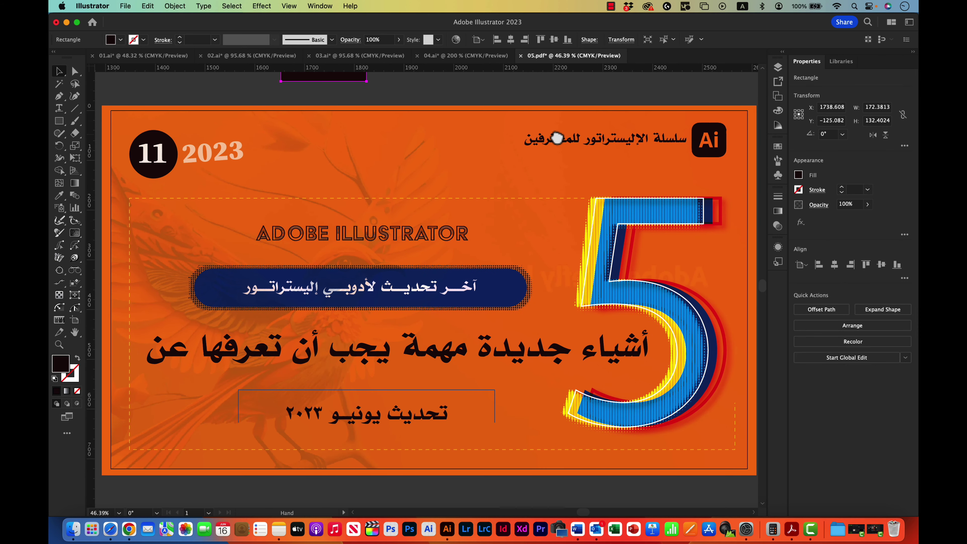